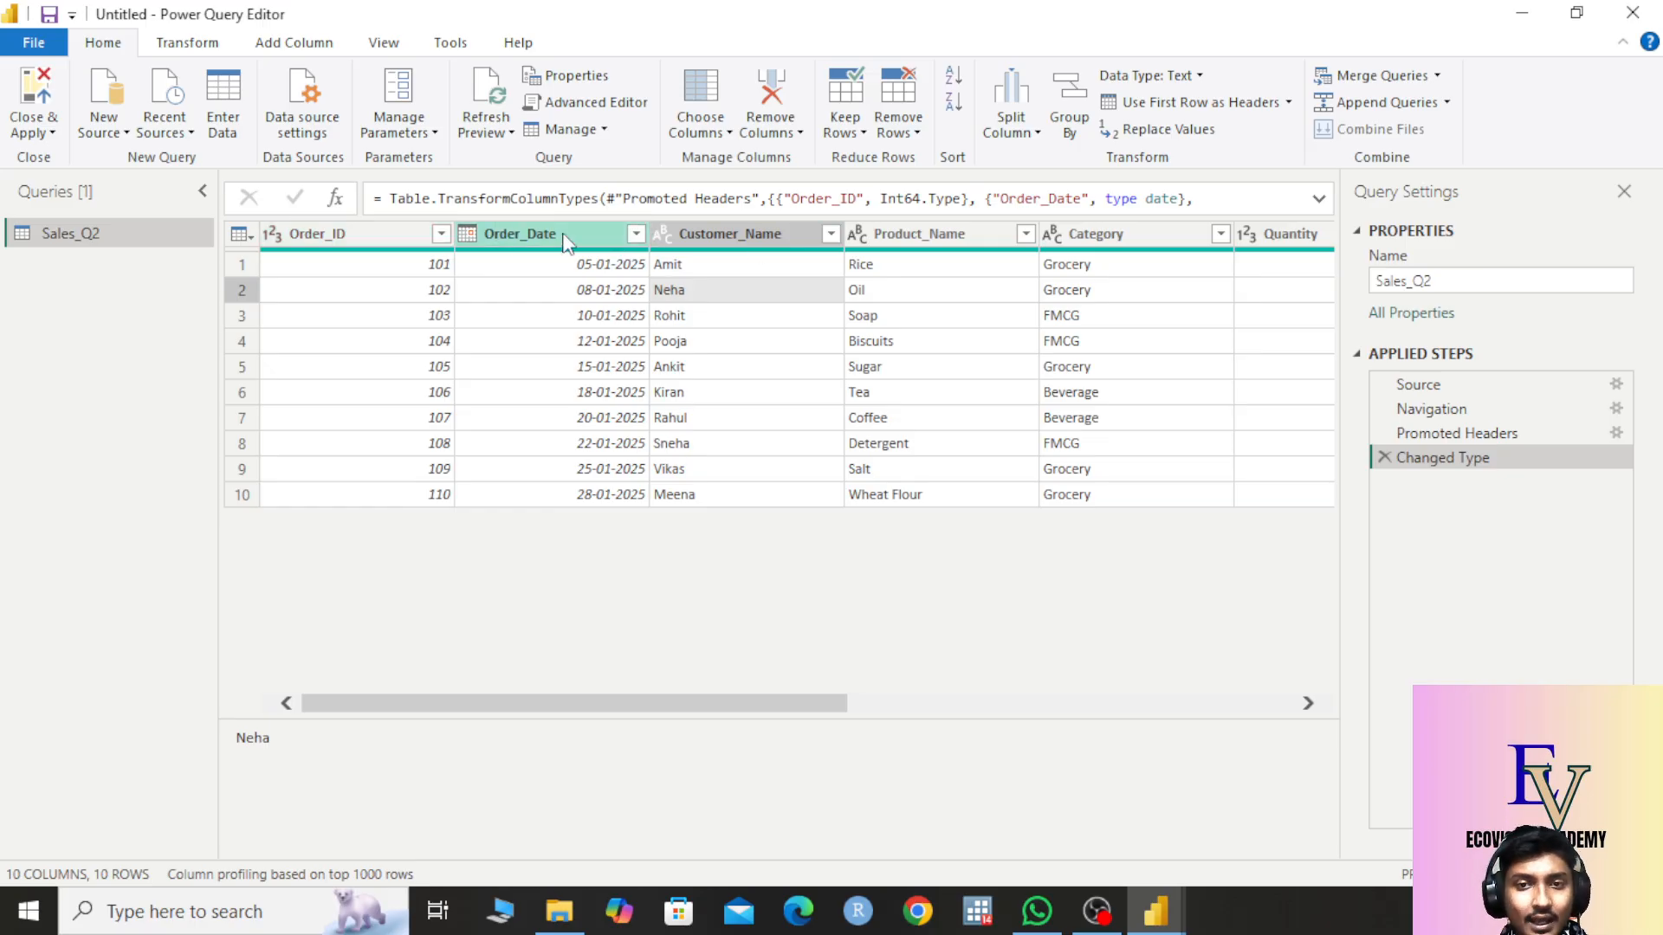
- Filter the Order_ID column's value list to only the fifth row's order ID, and remove the Filtered Rows step
left_click(441, 233)
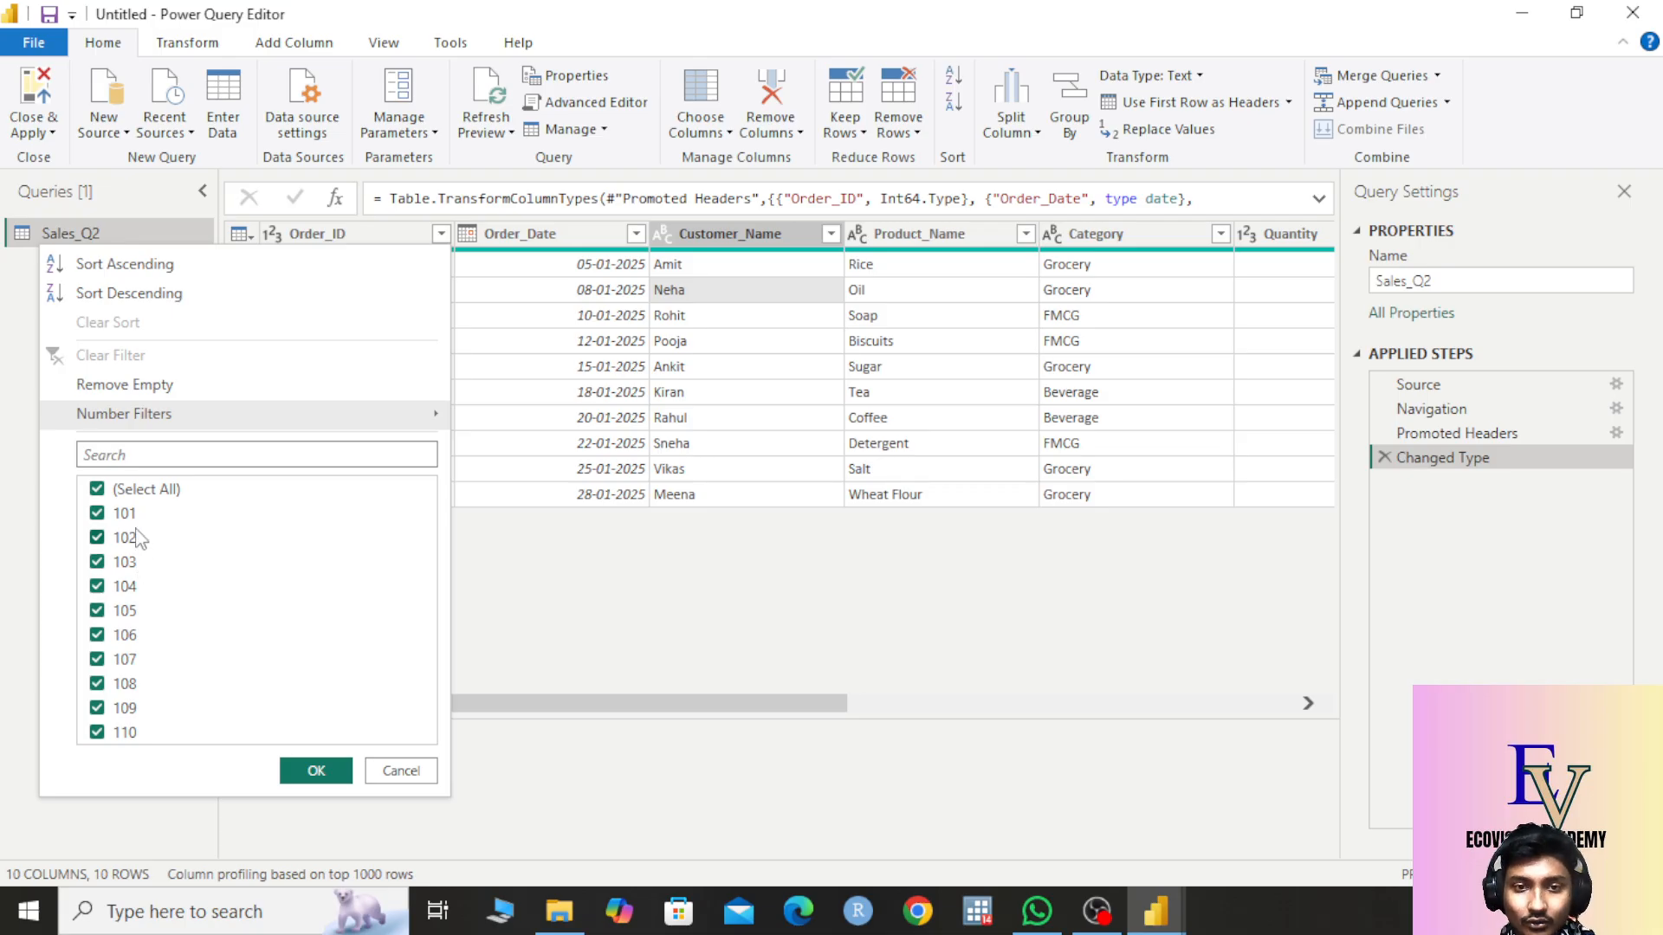
left_click(98, 490)
left_click(109, 612)
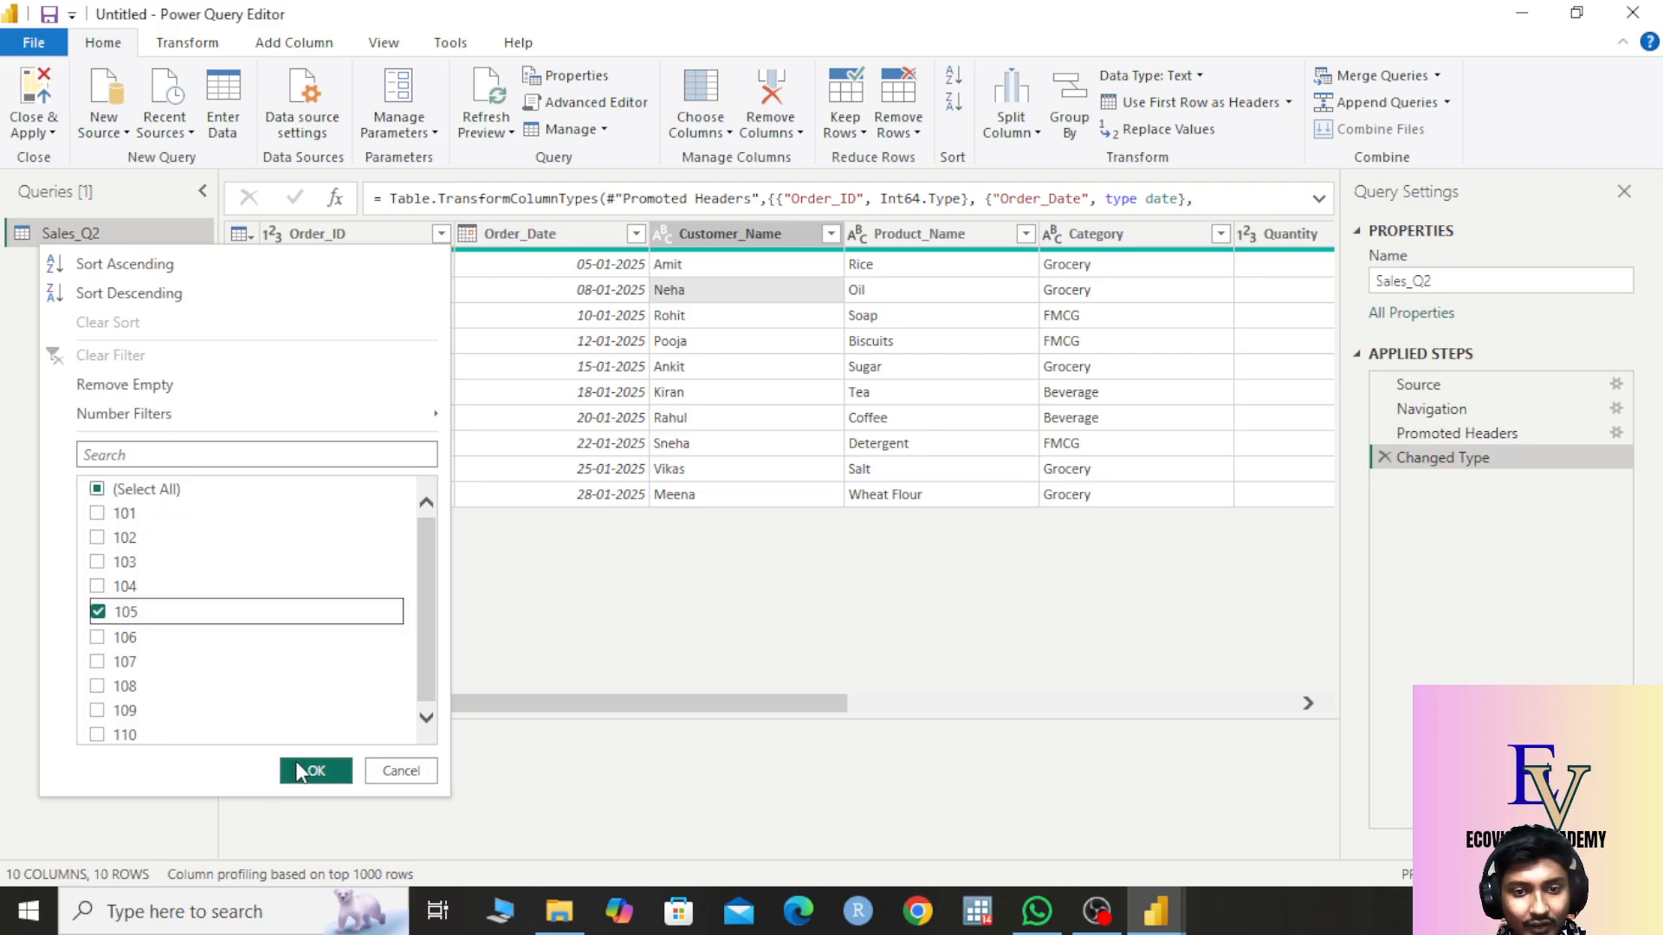
left_click(312, 771)
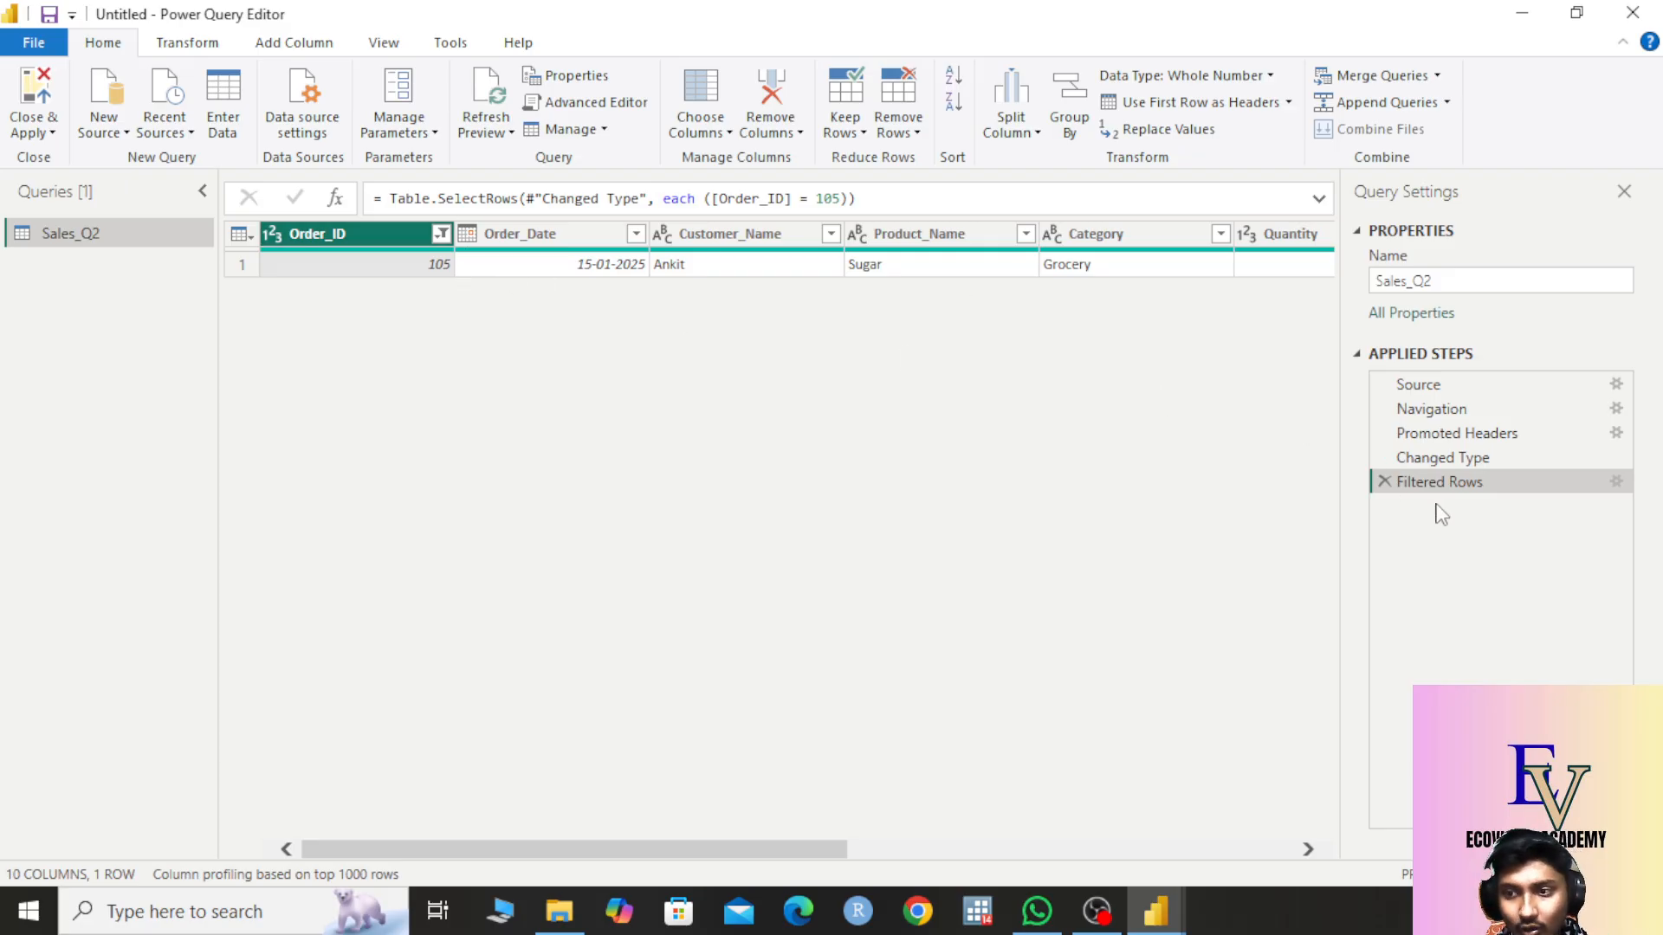
left_click(1385, 482)
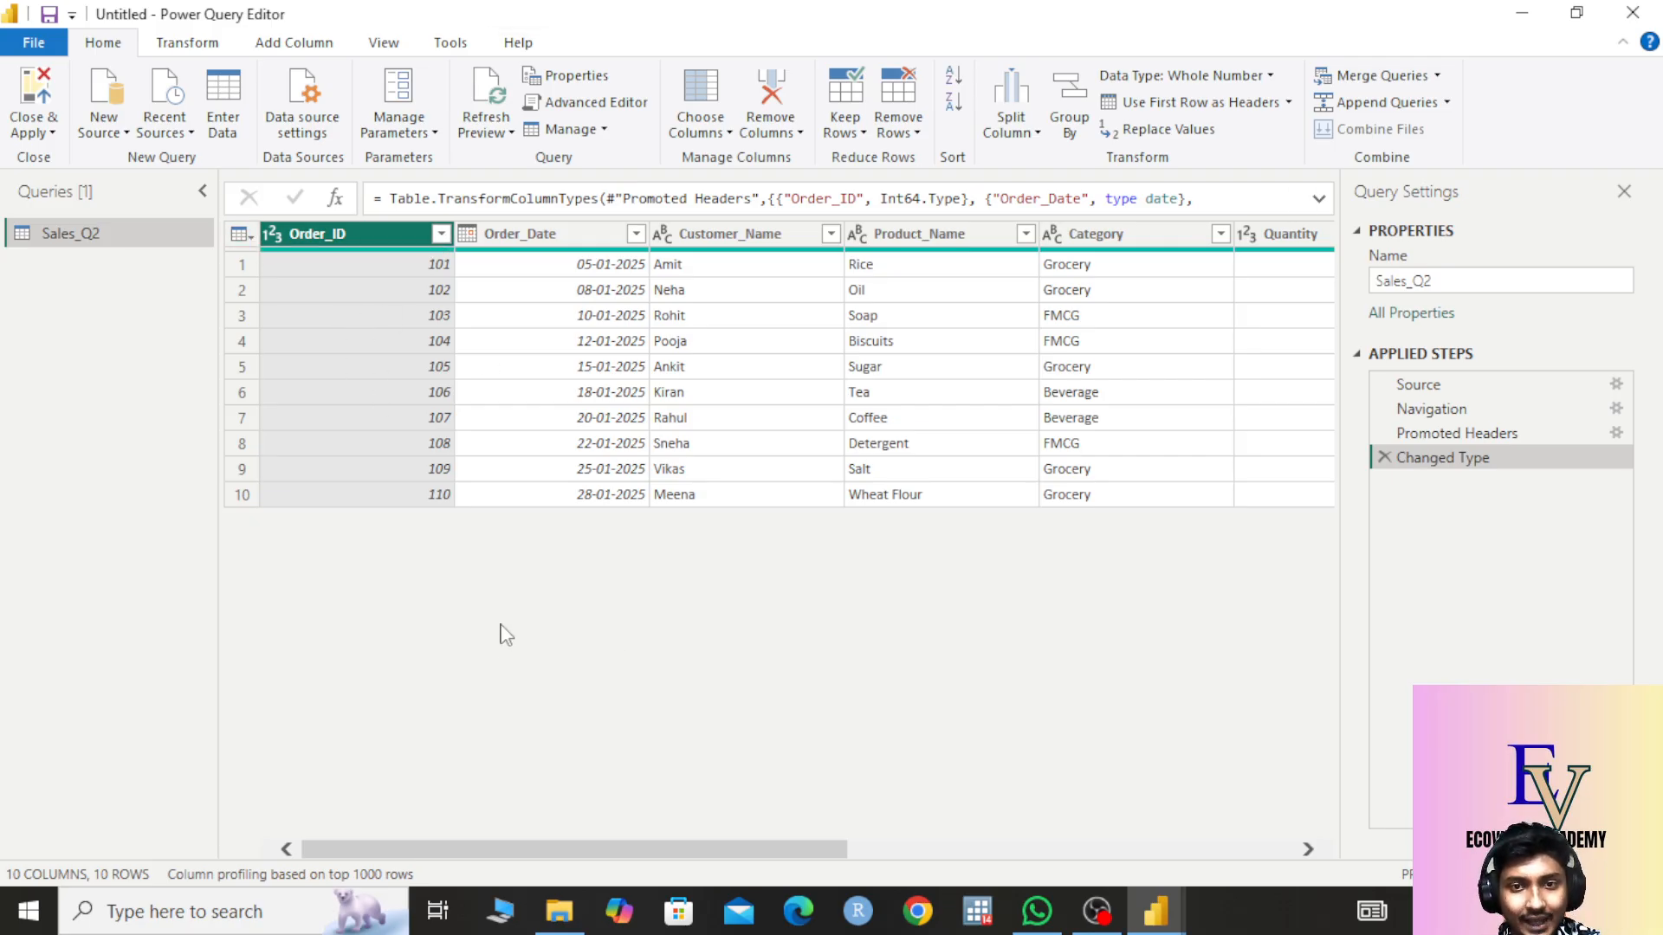
left_click(539, 289)
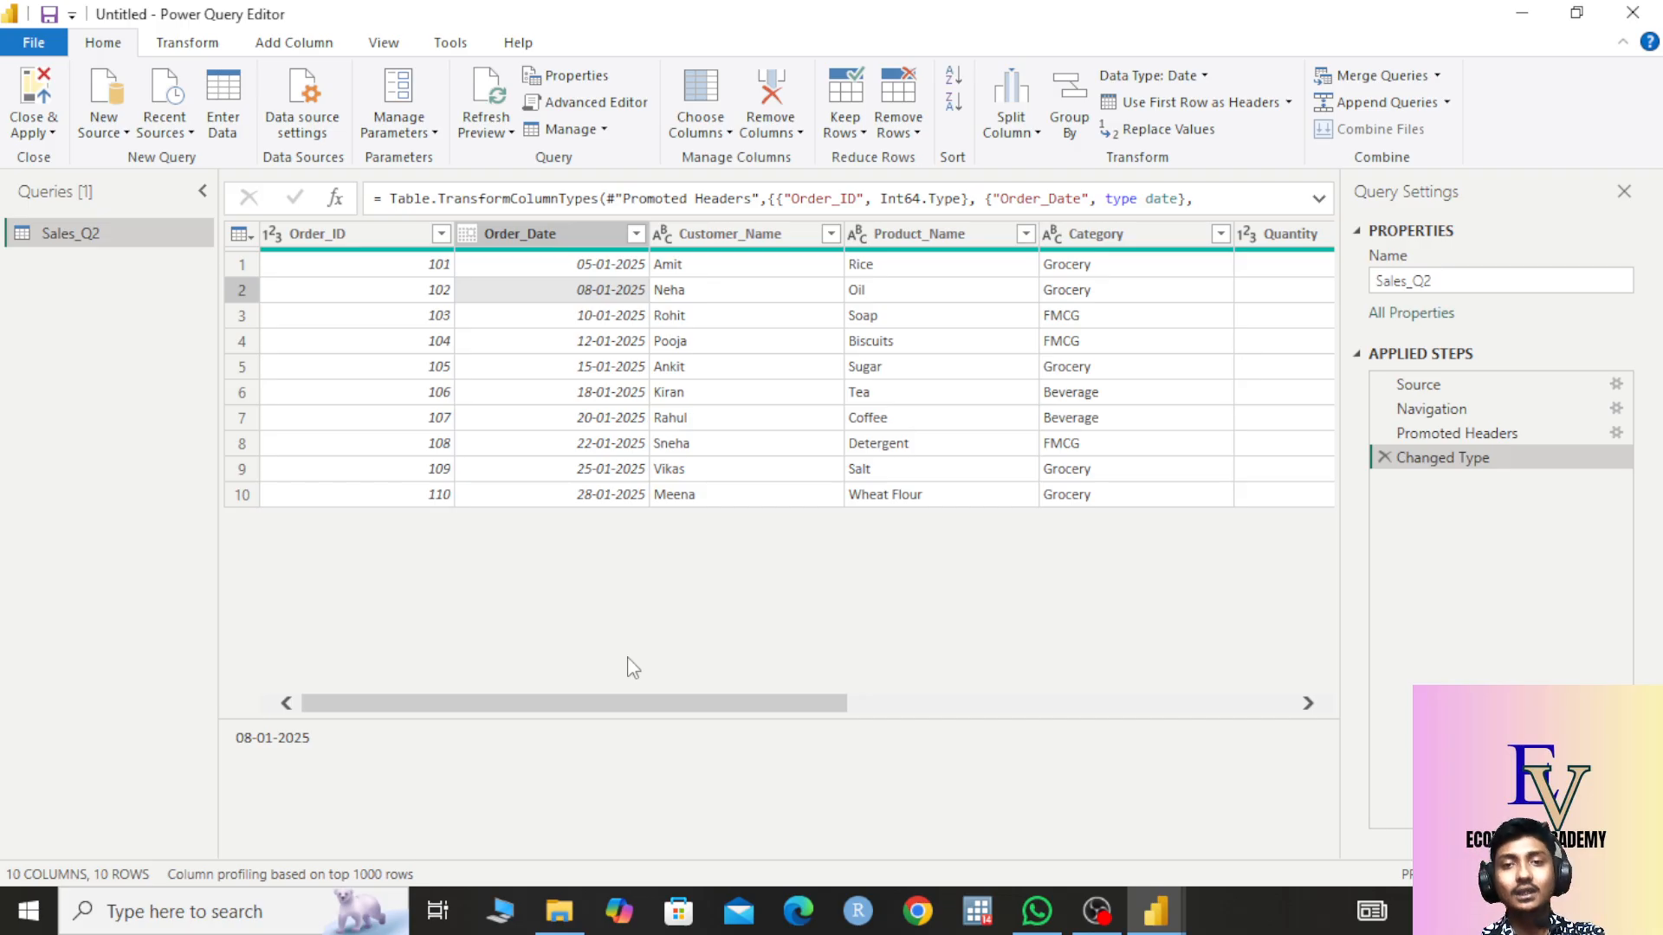
- Apply an Equals number filter on Order_ID for the fifth row's order ID, and remove the resulting filter step
left_click(441, 234)
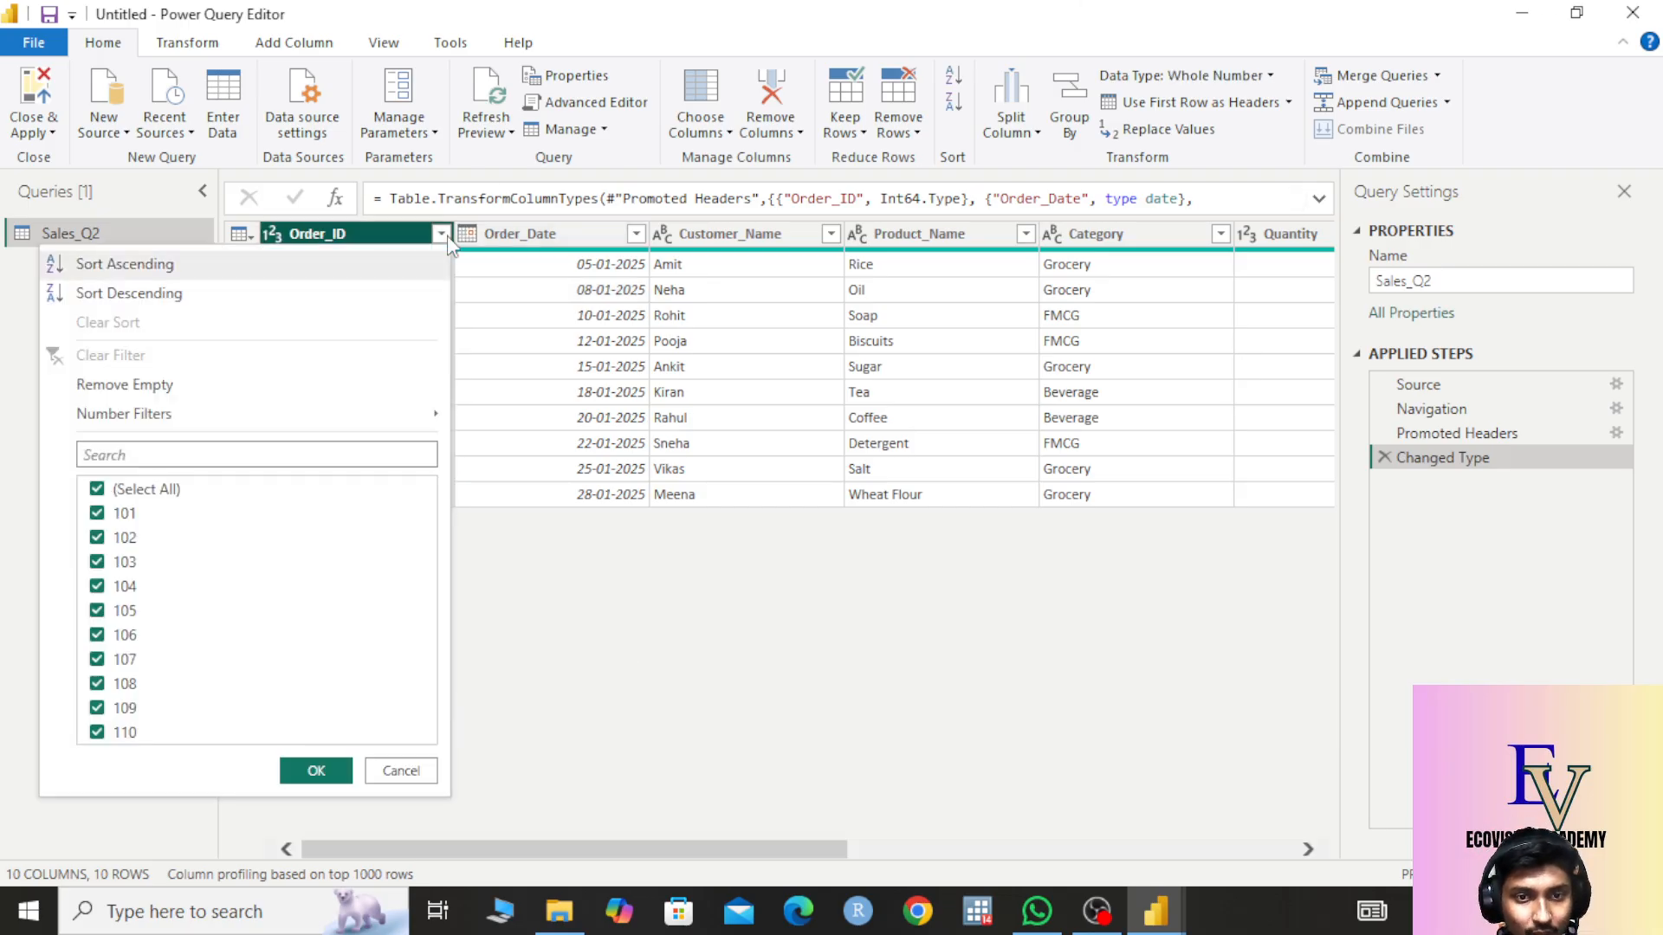
mouse_move(297, 417)
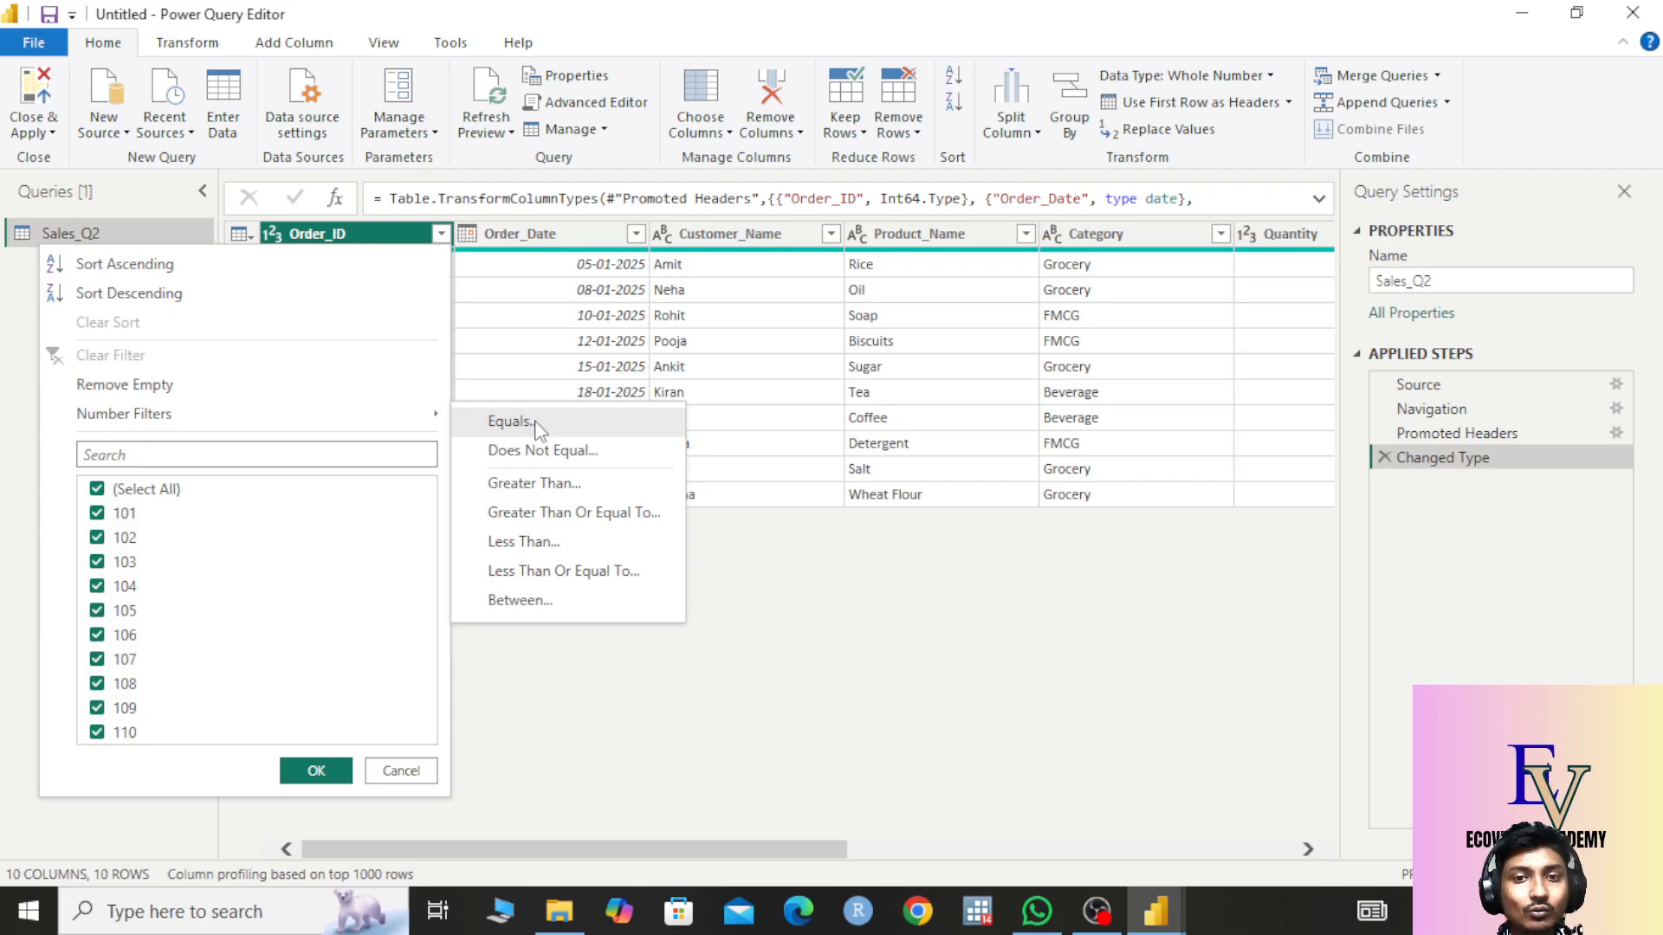
left_click(509, 422)
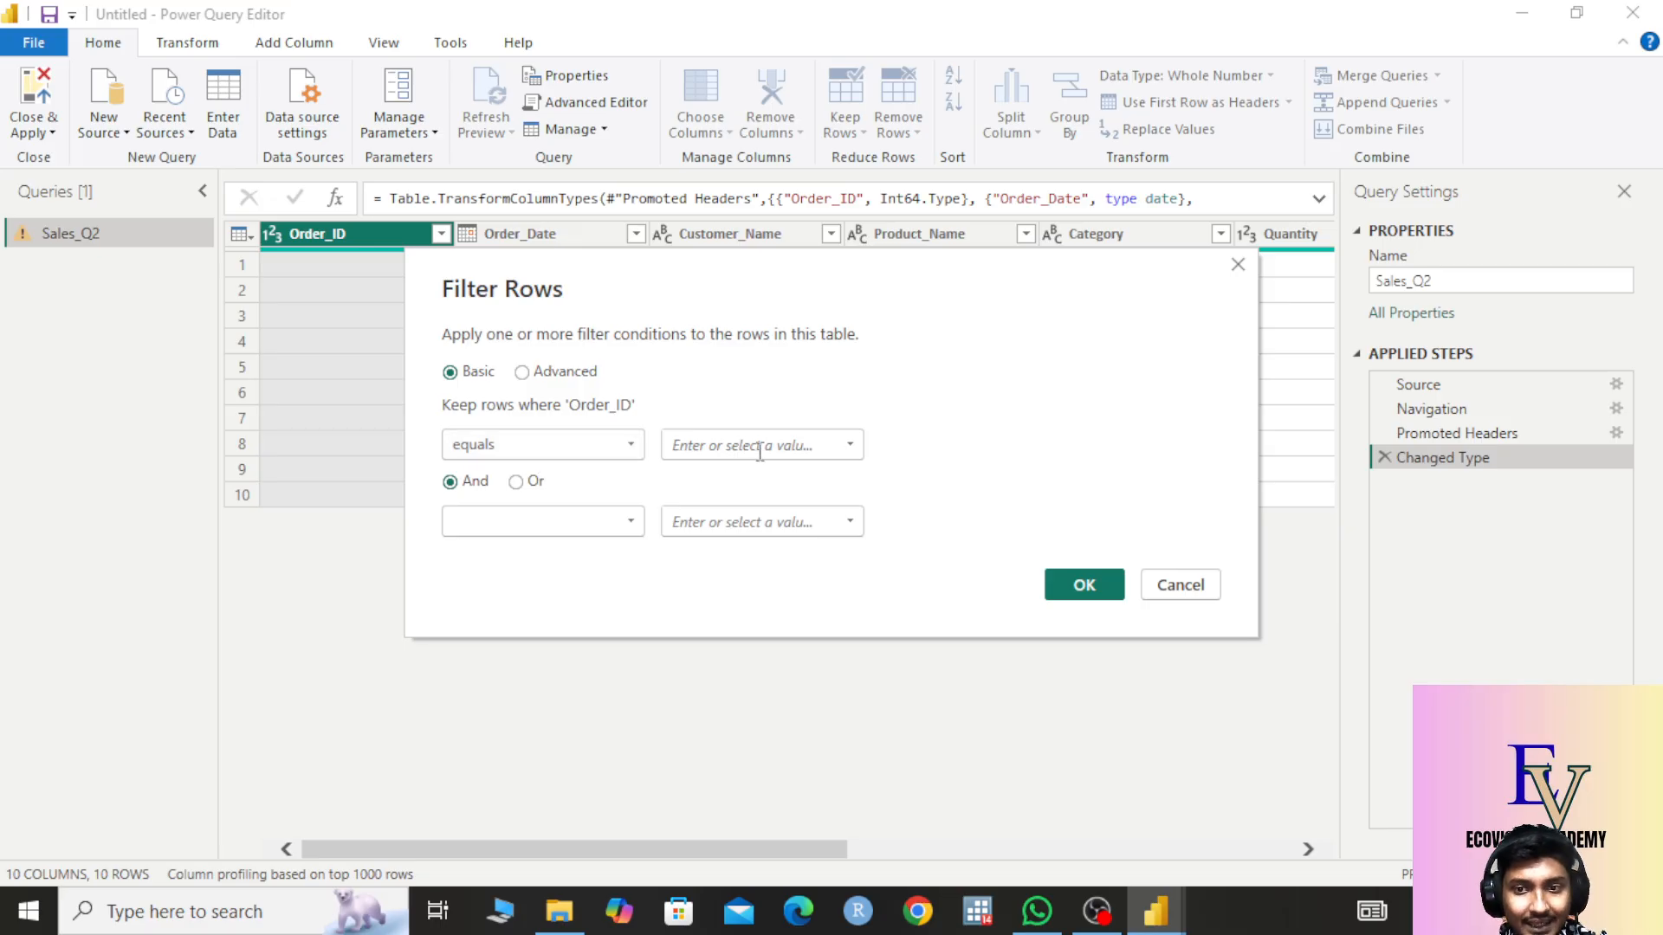
left_click(798, 447)
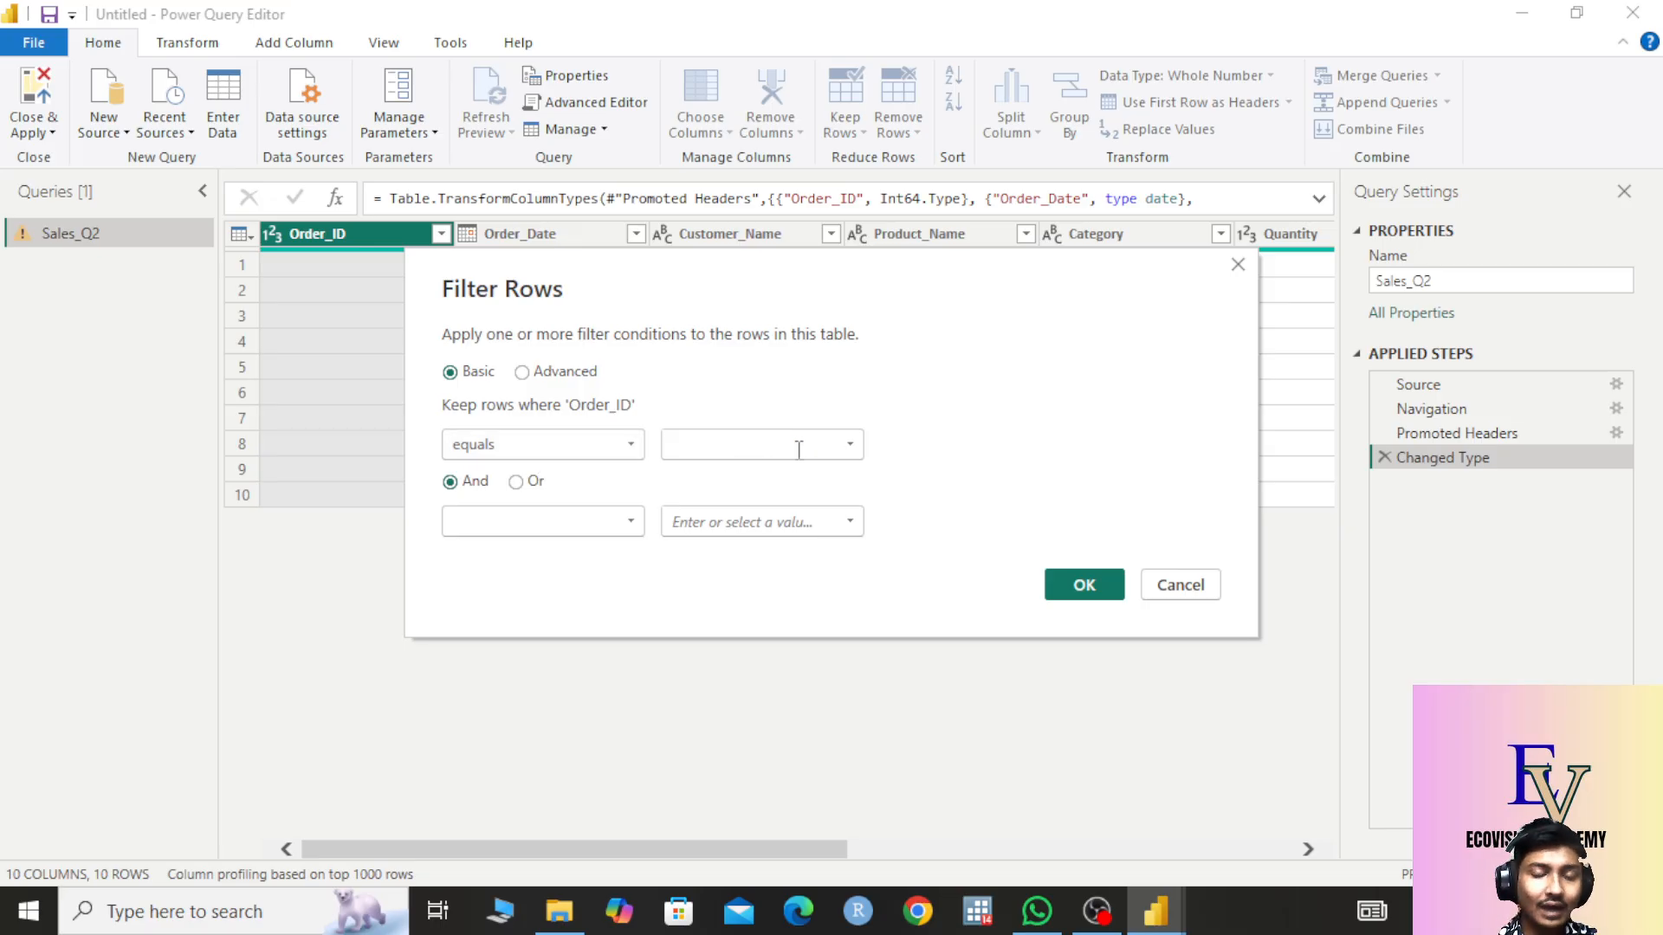
type("105")
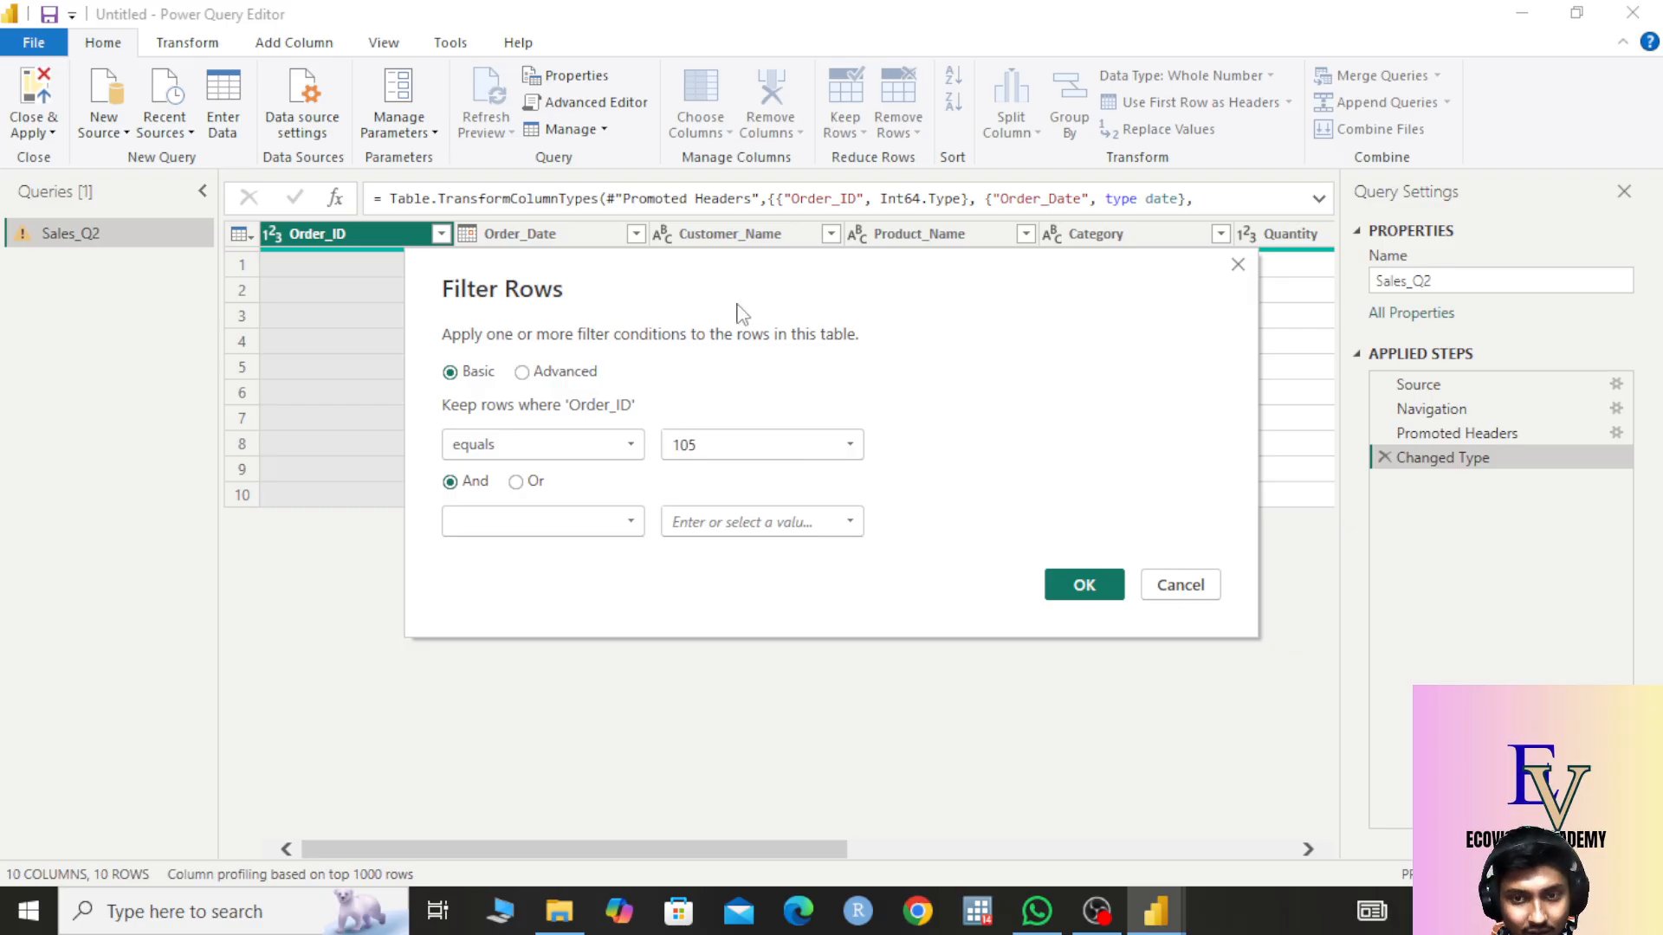
left_click_drag(742, 314, 1135, 211)
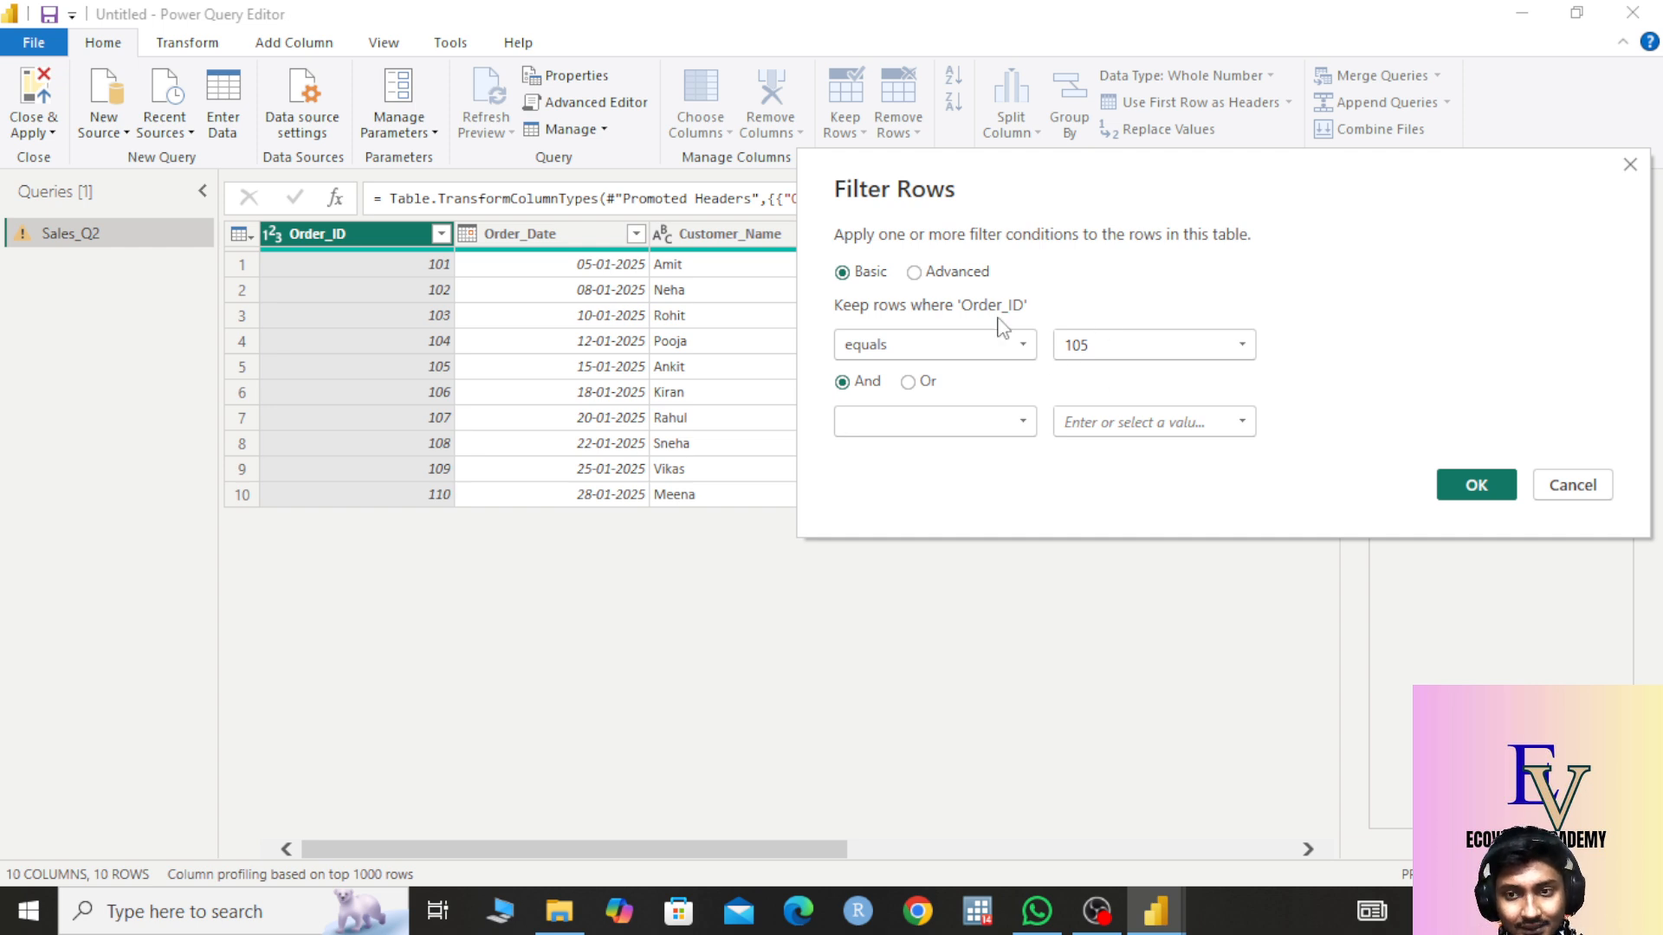
left_click(960, 346)
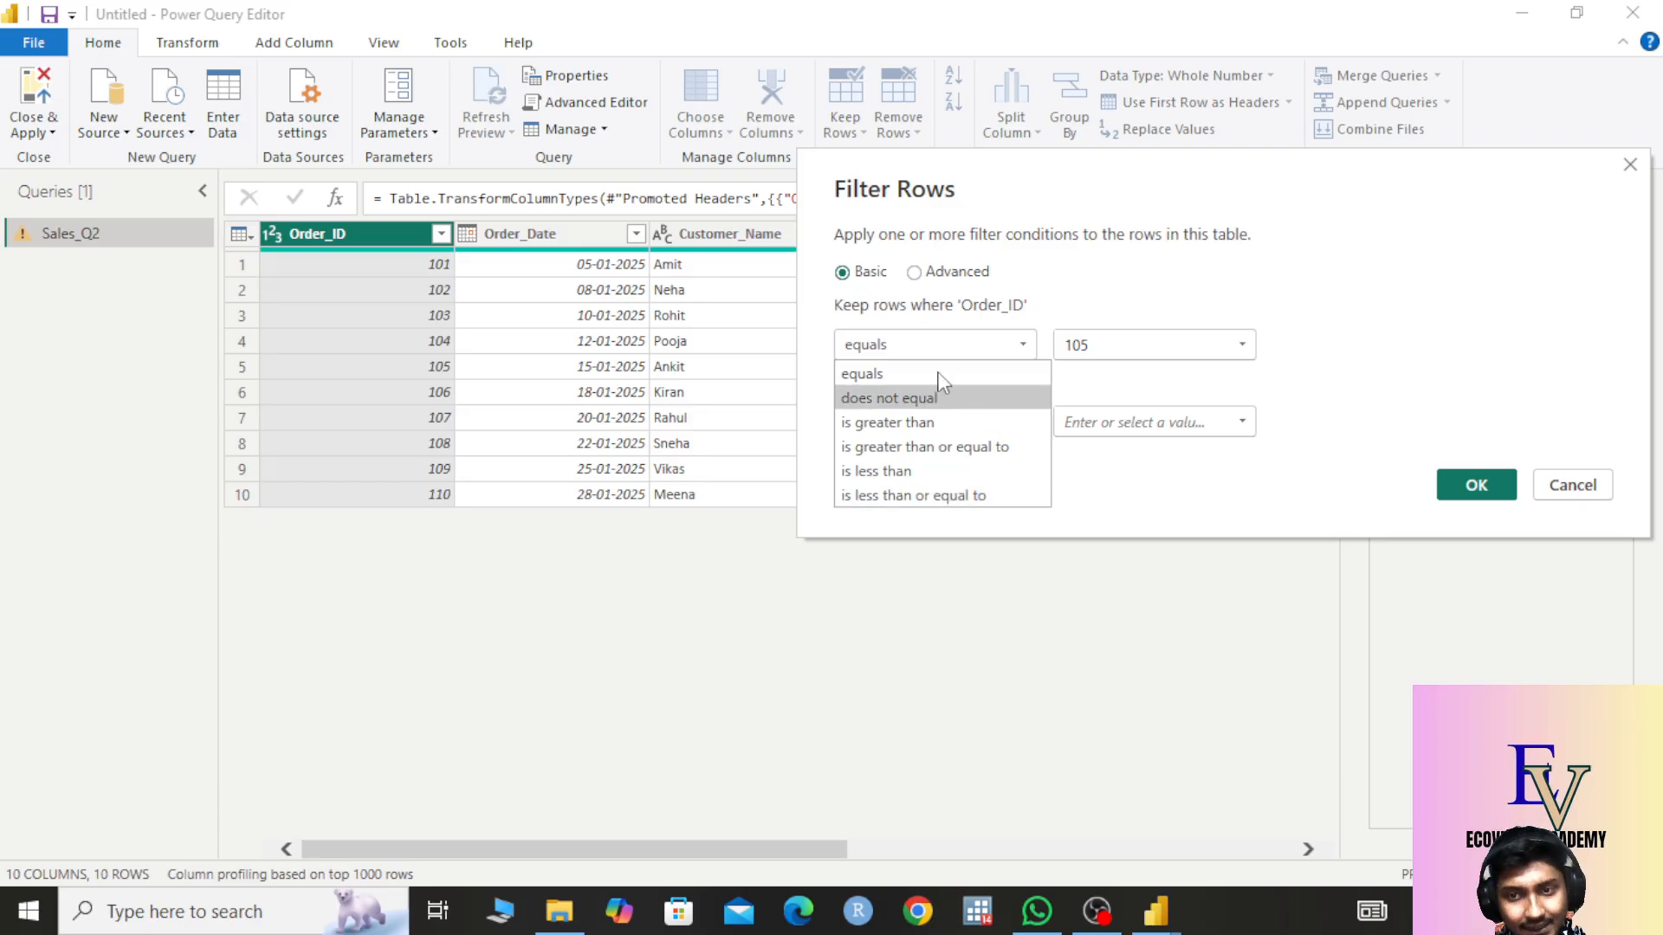
left_click(1132, 501)
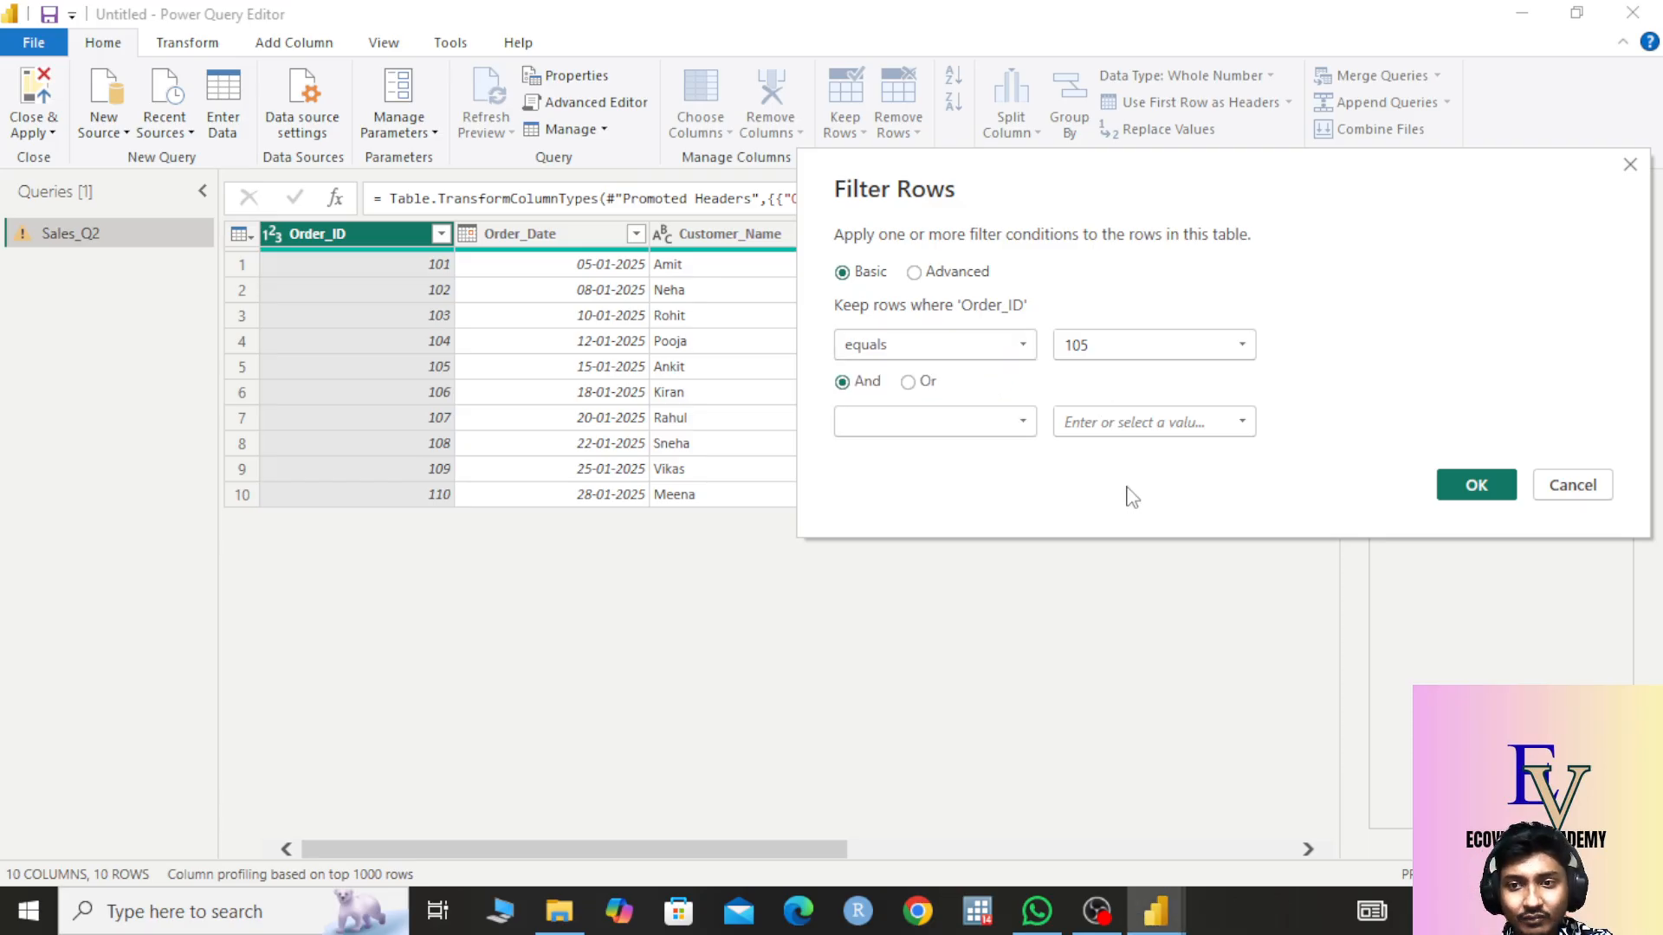
left_click(1022, 345)
left_click(1113, 349)
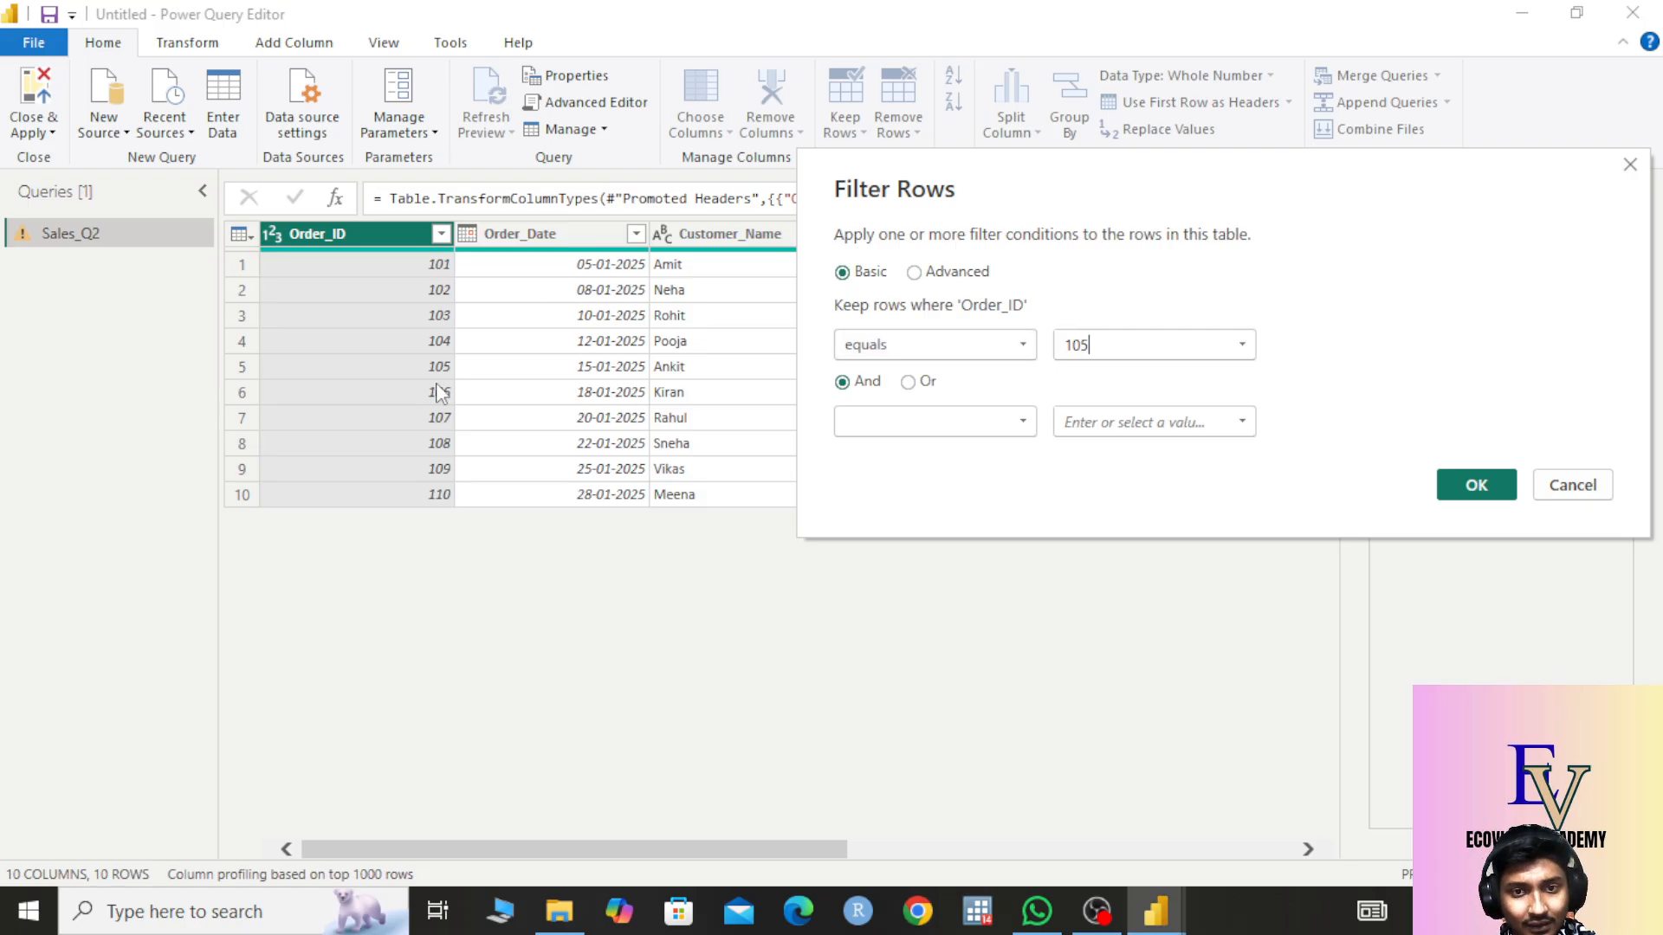
left_click(1477, 483)
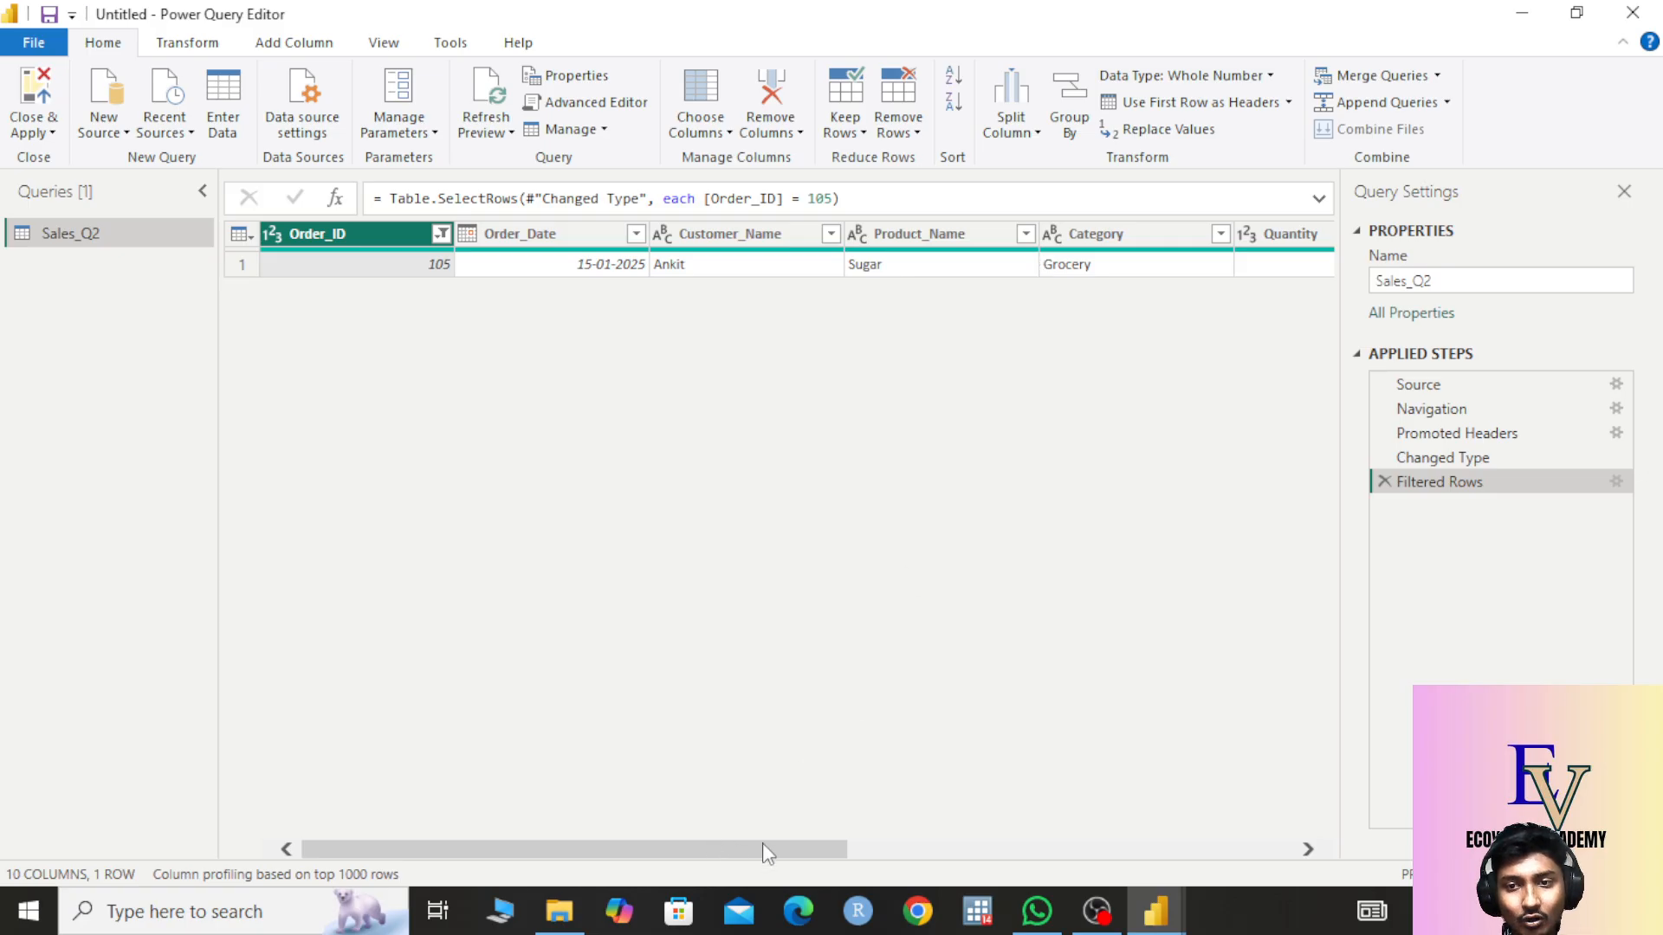
left_click_drag(770, 851, 605, 546)
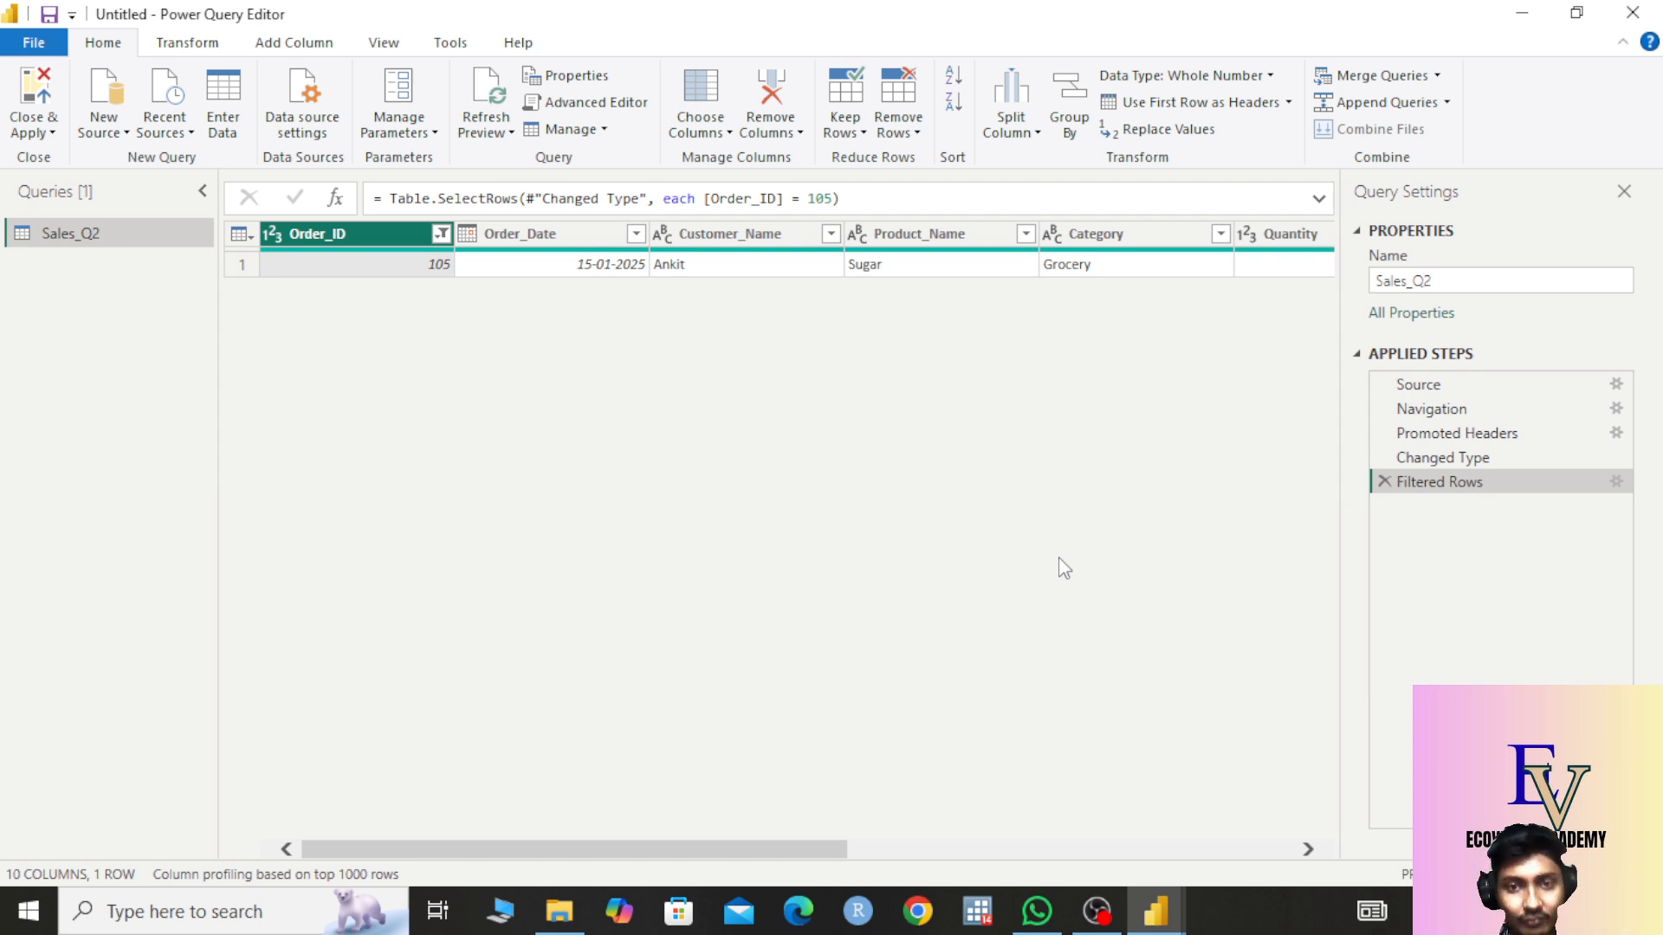
left_click(1385, 482)
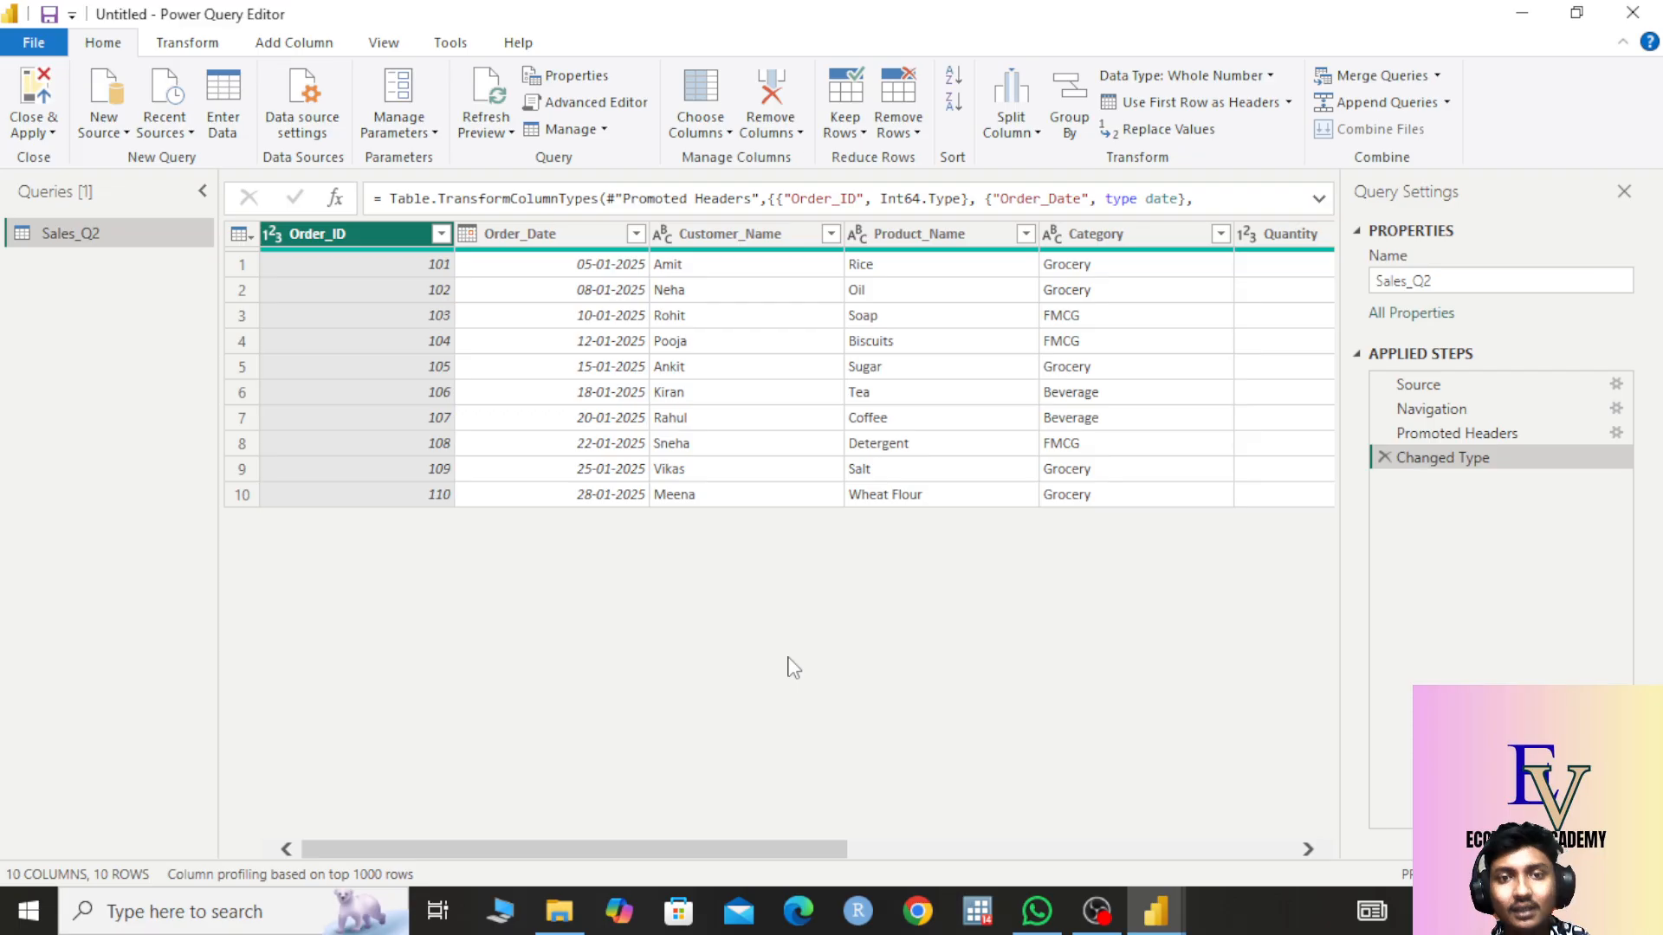
- Apply a Does Not Equal number filter on Order_ID that excludes the tenth row's order ID
left_click(441, 234)
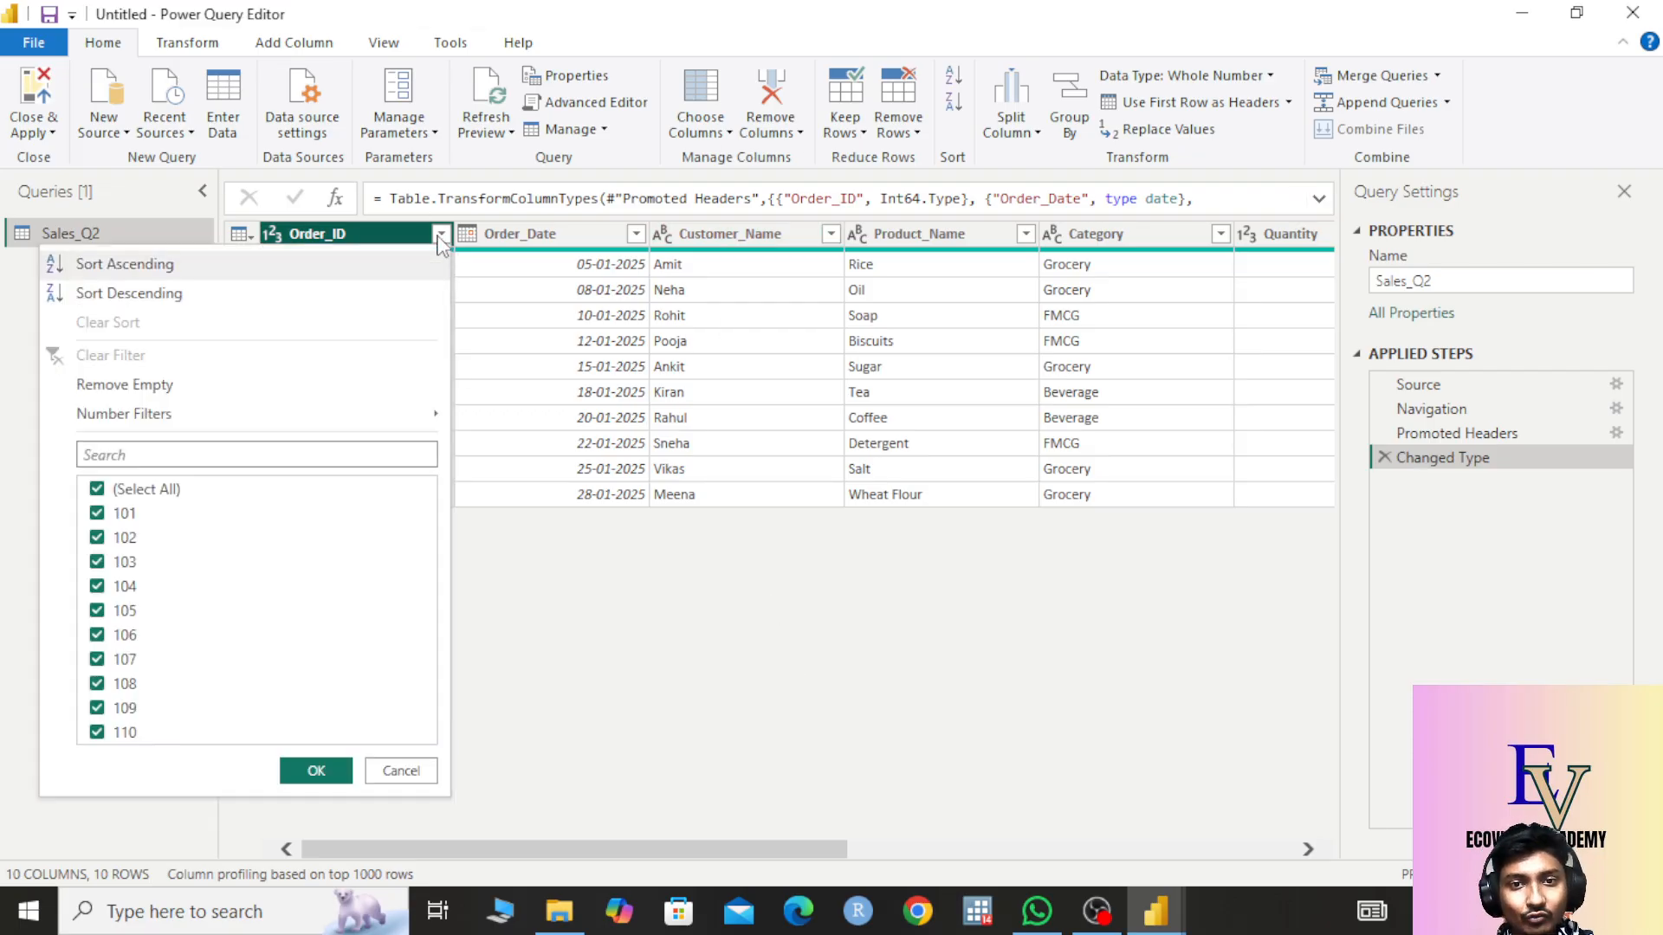
mouse_move(352, 419)
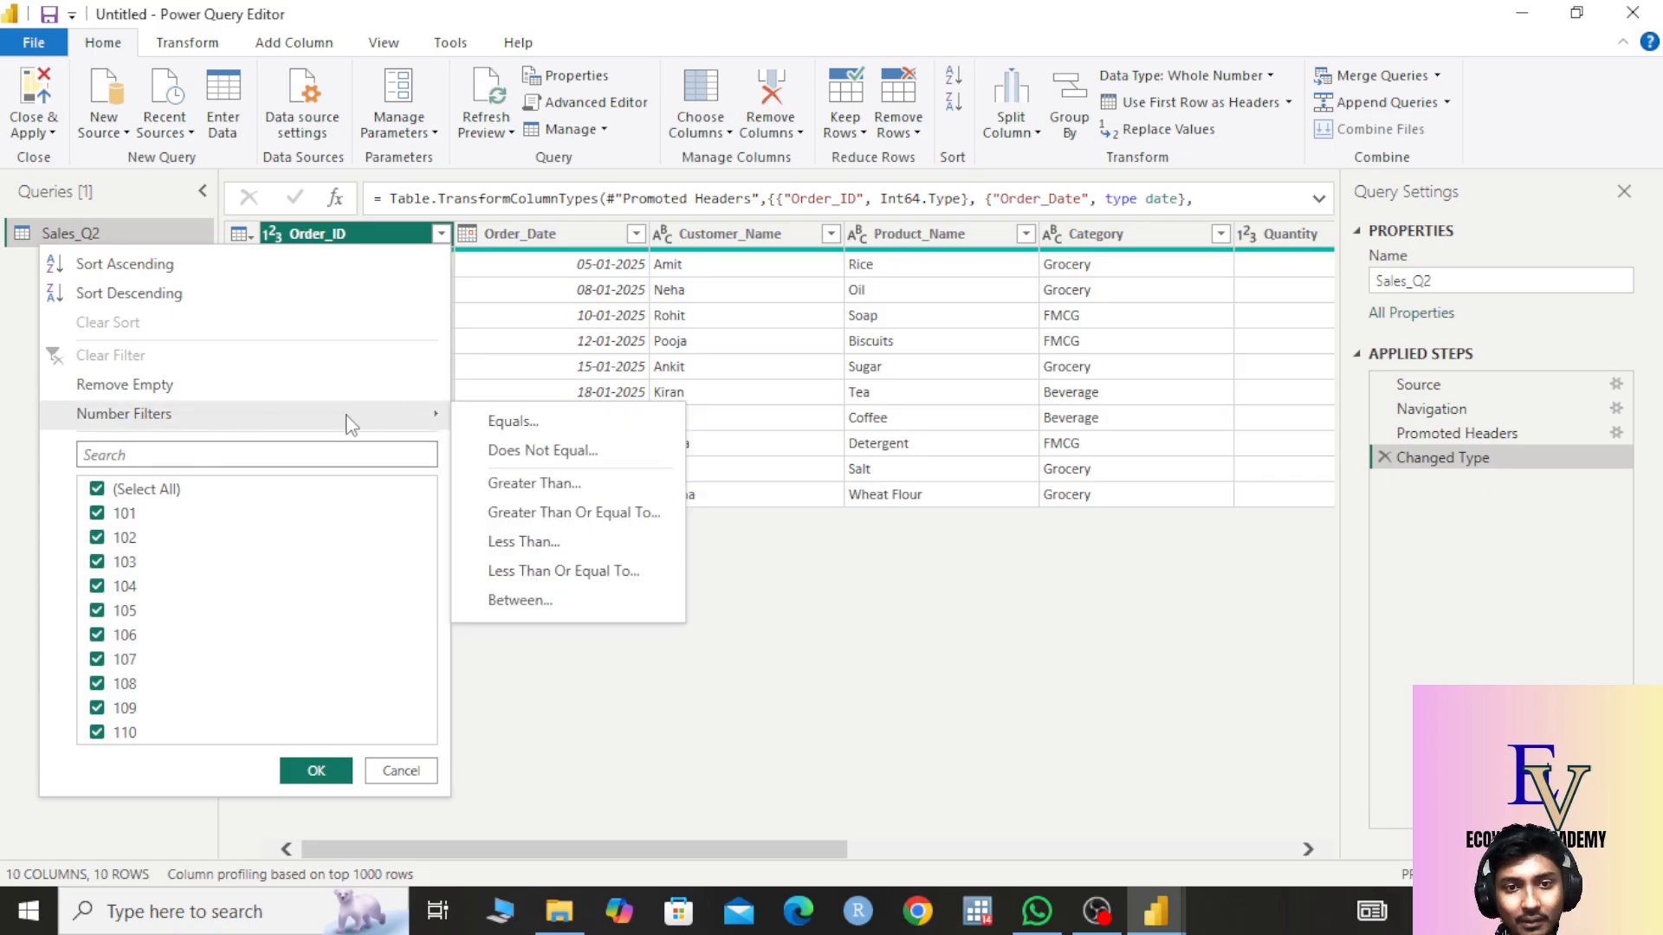
left_click(544, 451)
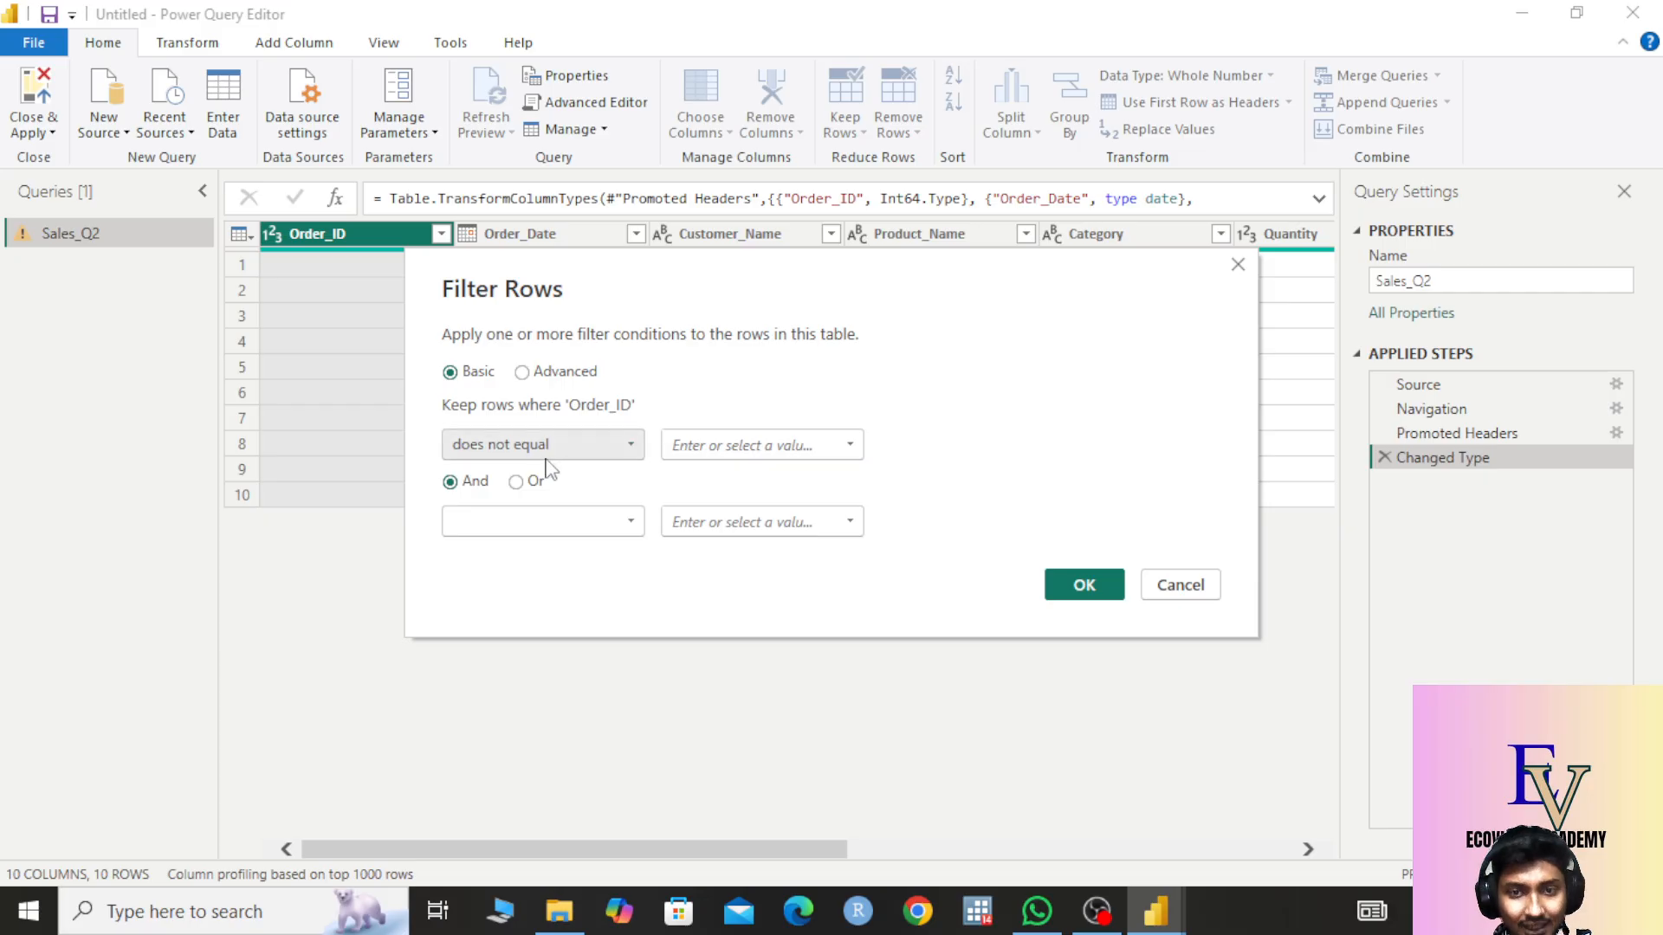
left_click(720, 455)
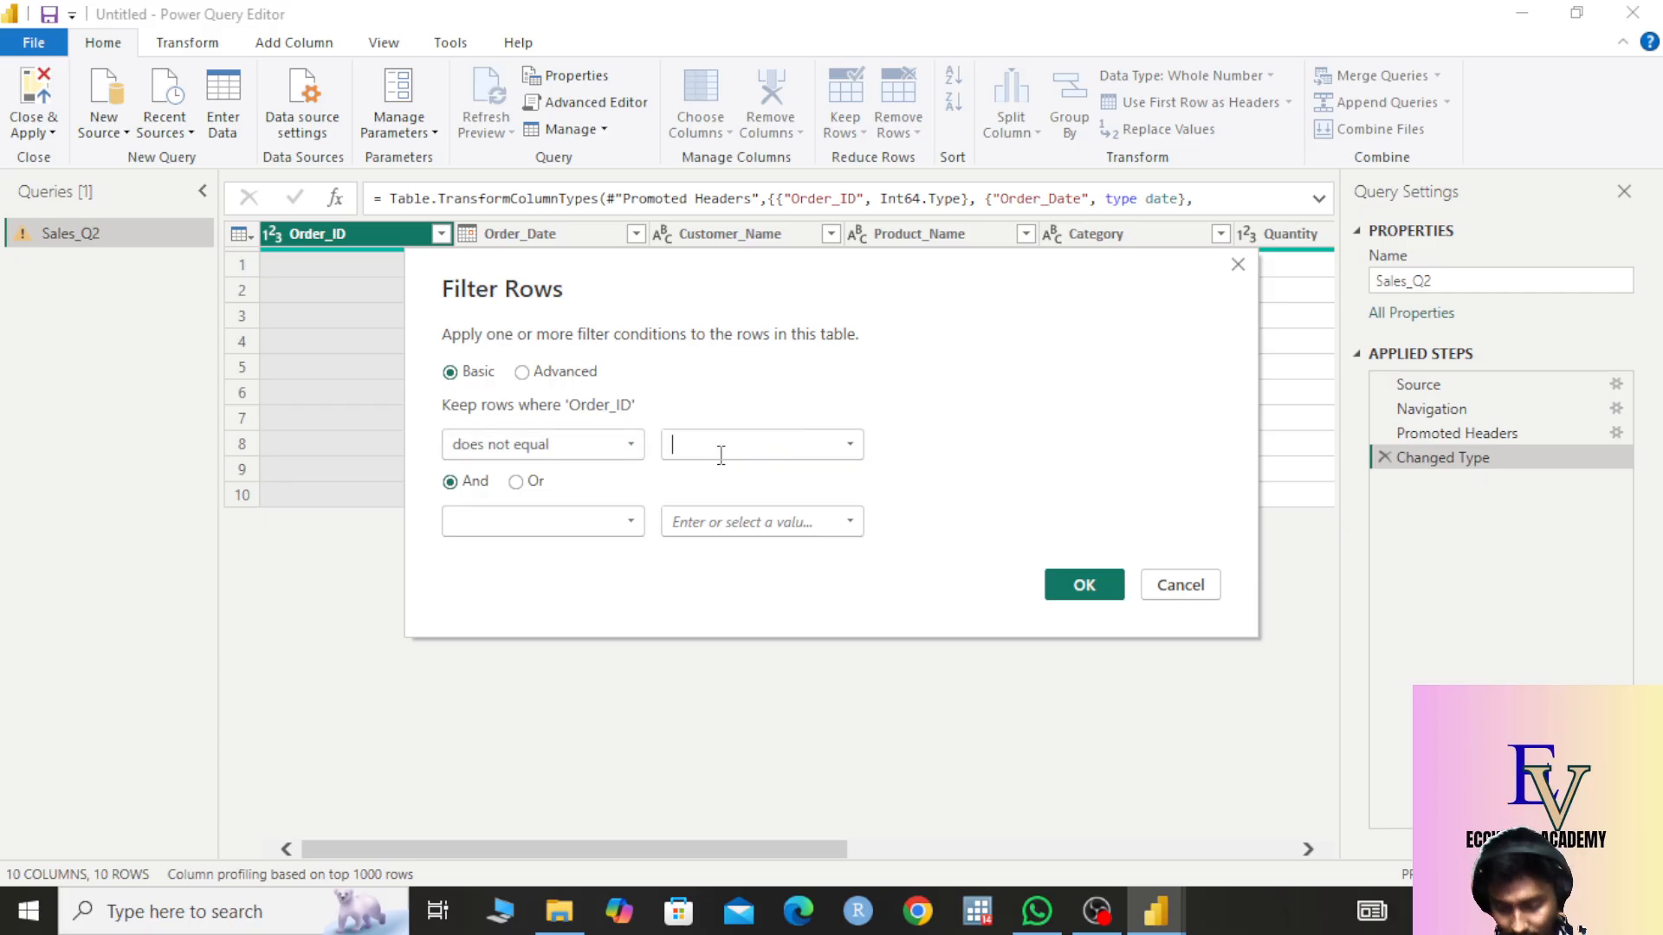
type("11")
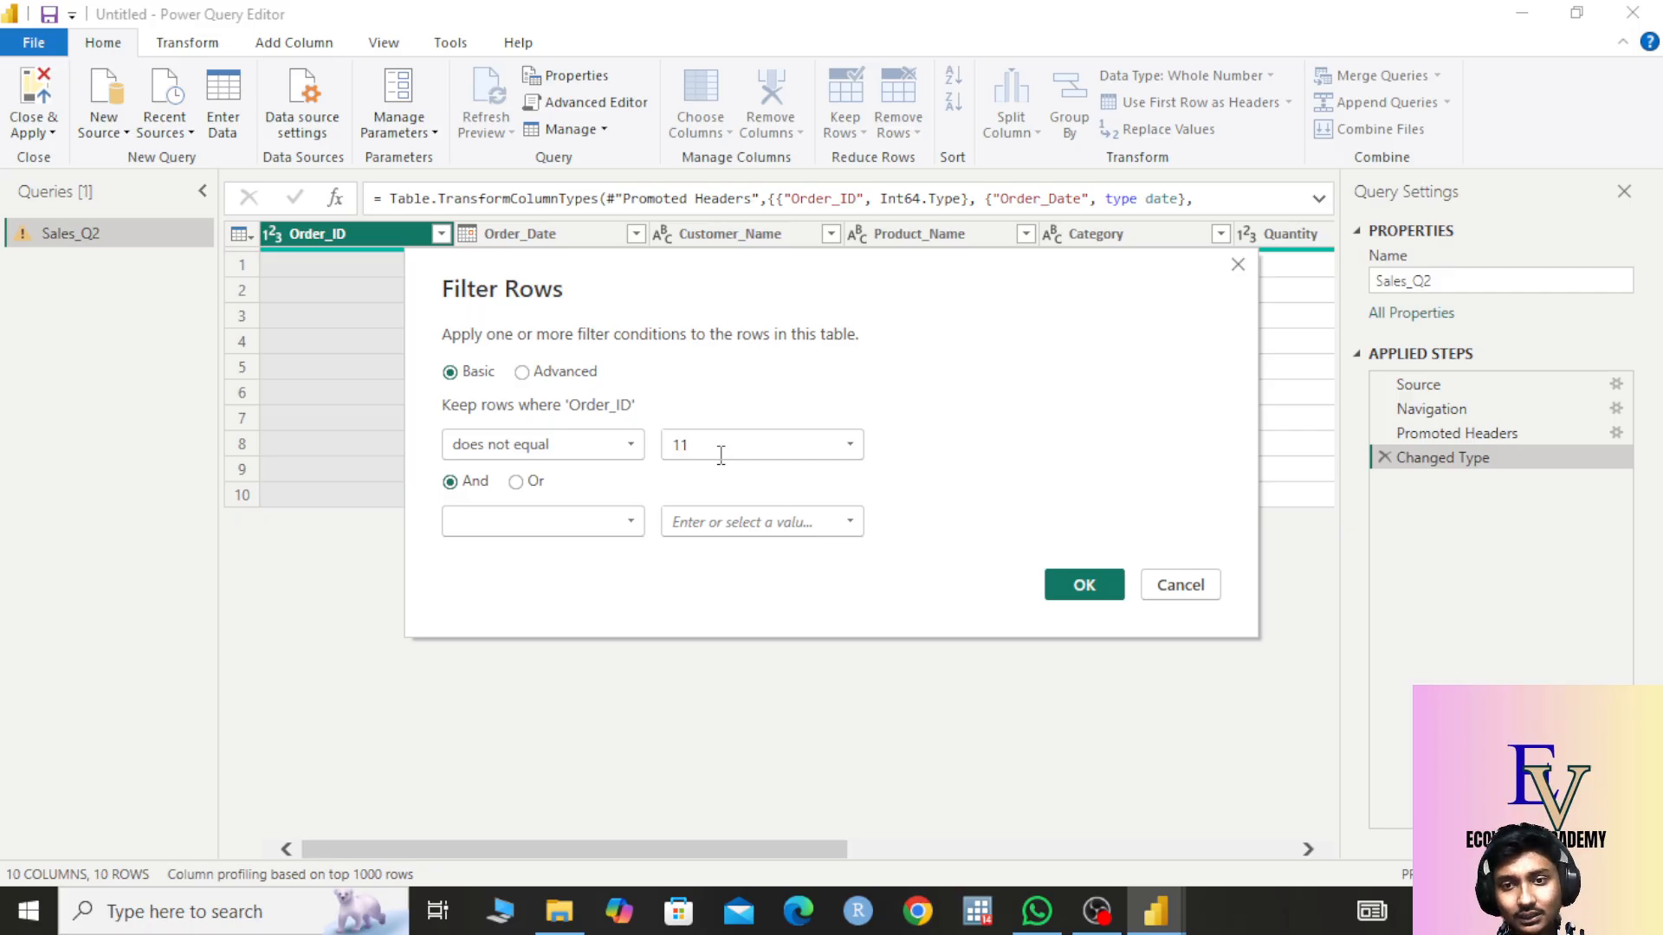
type("0")
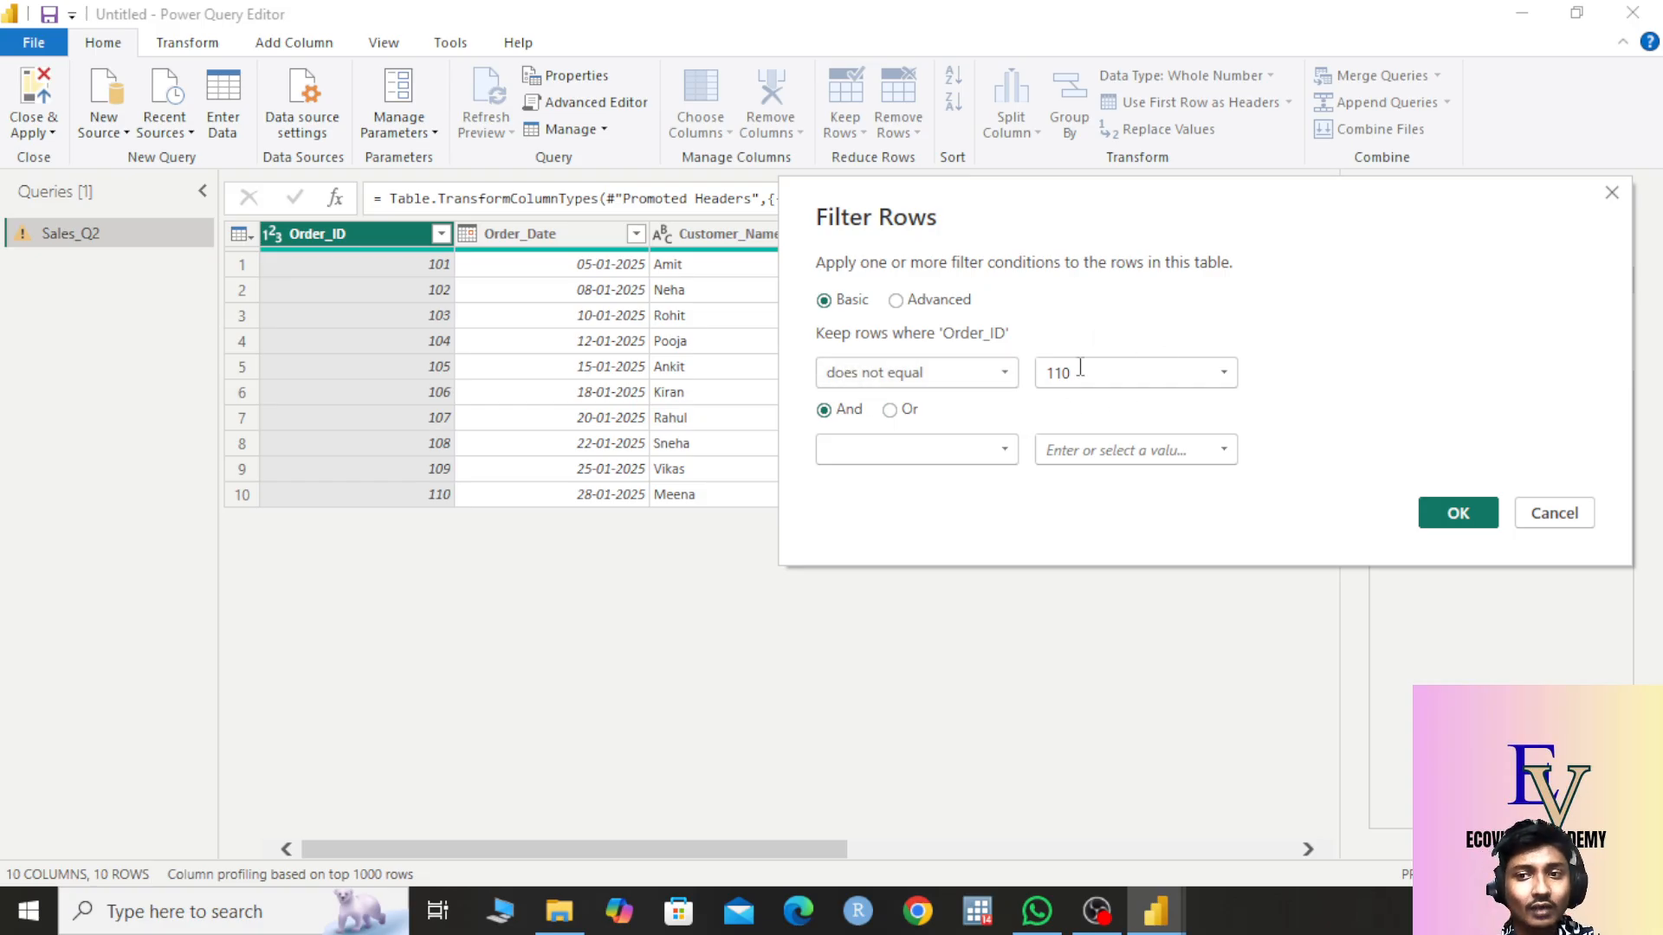
left_click(1459, 514)
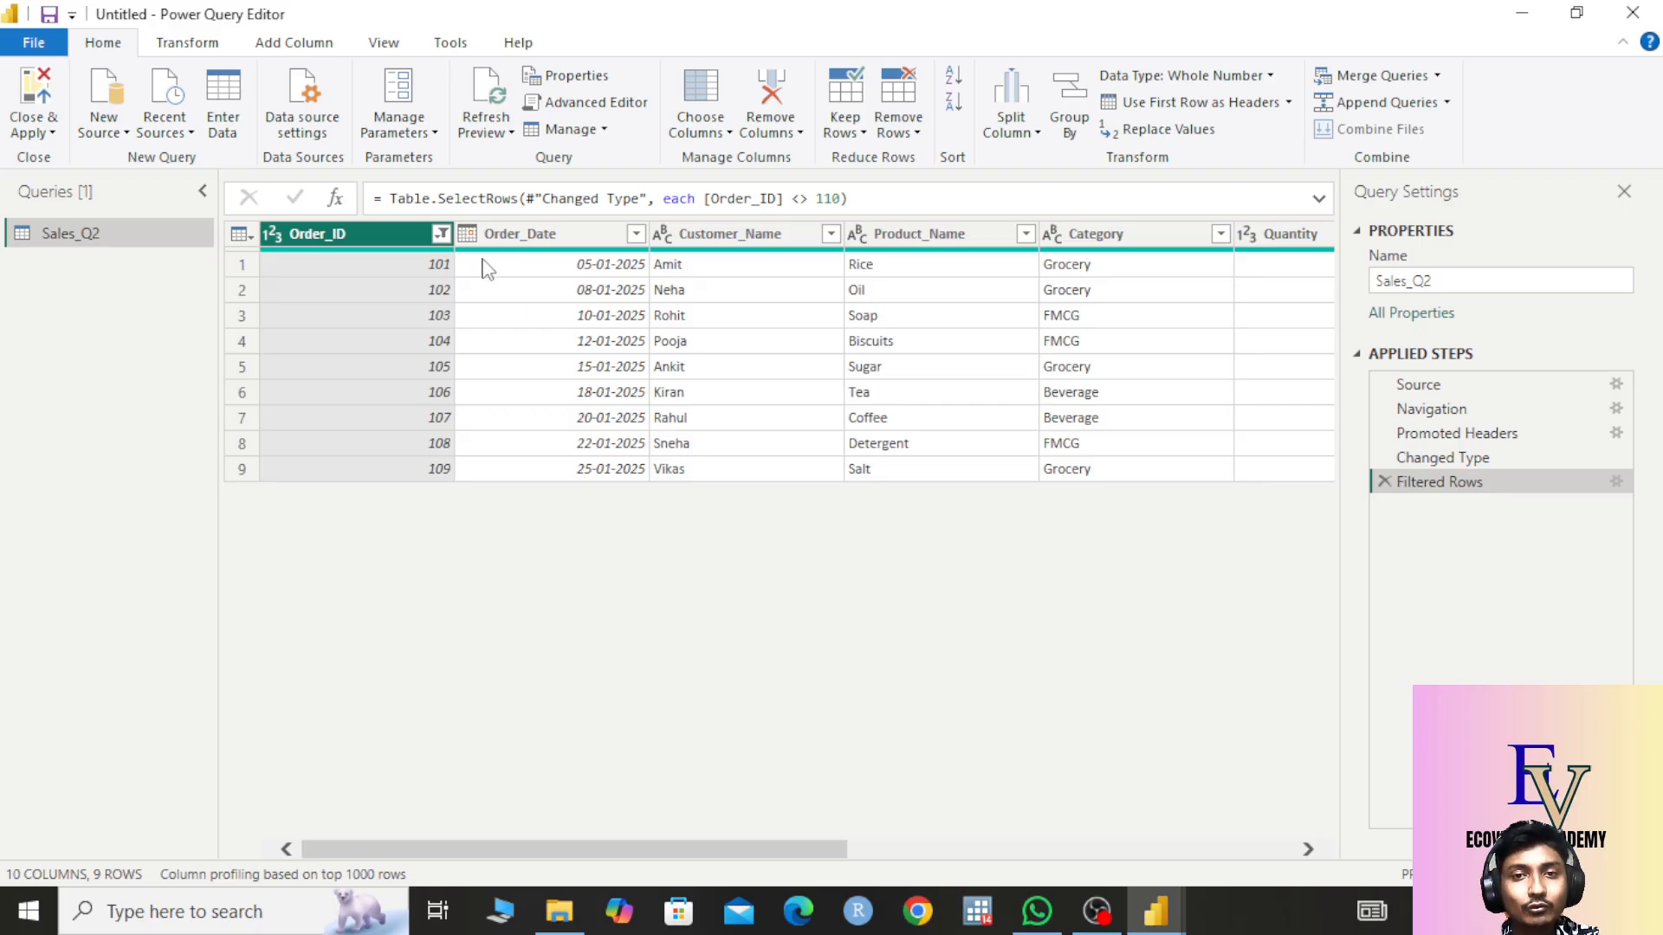
left_click(439, 269)
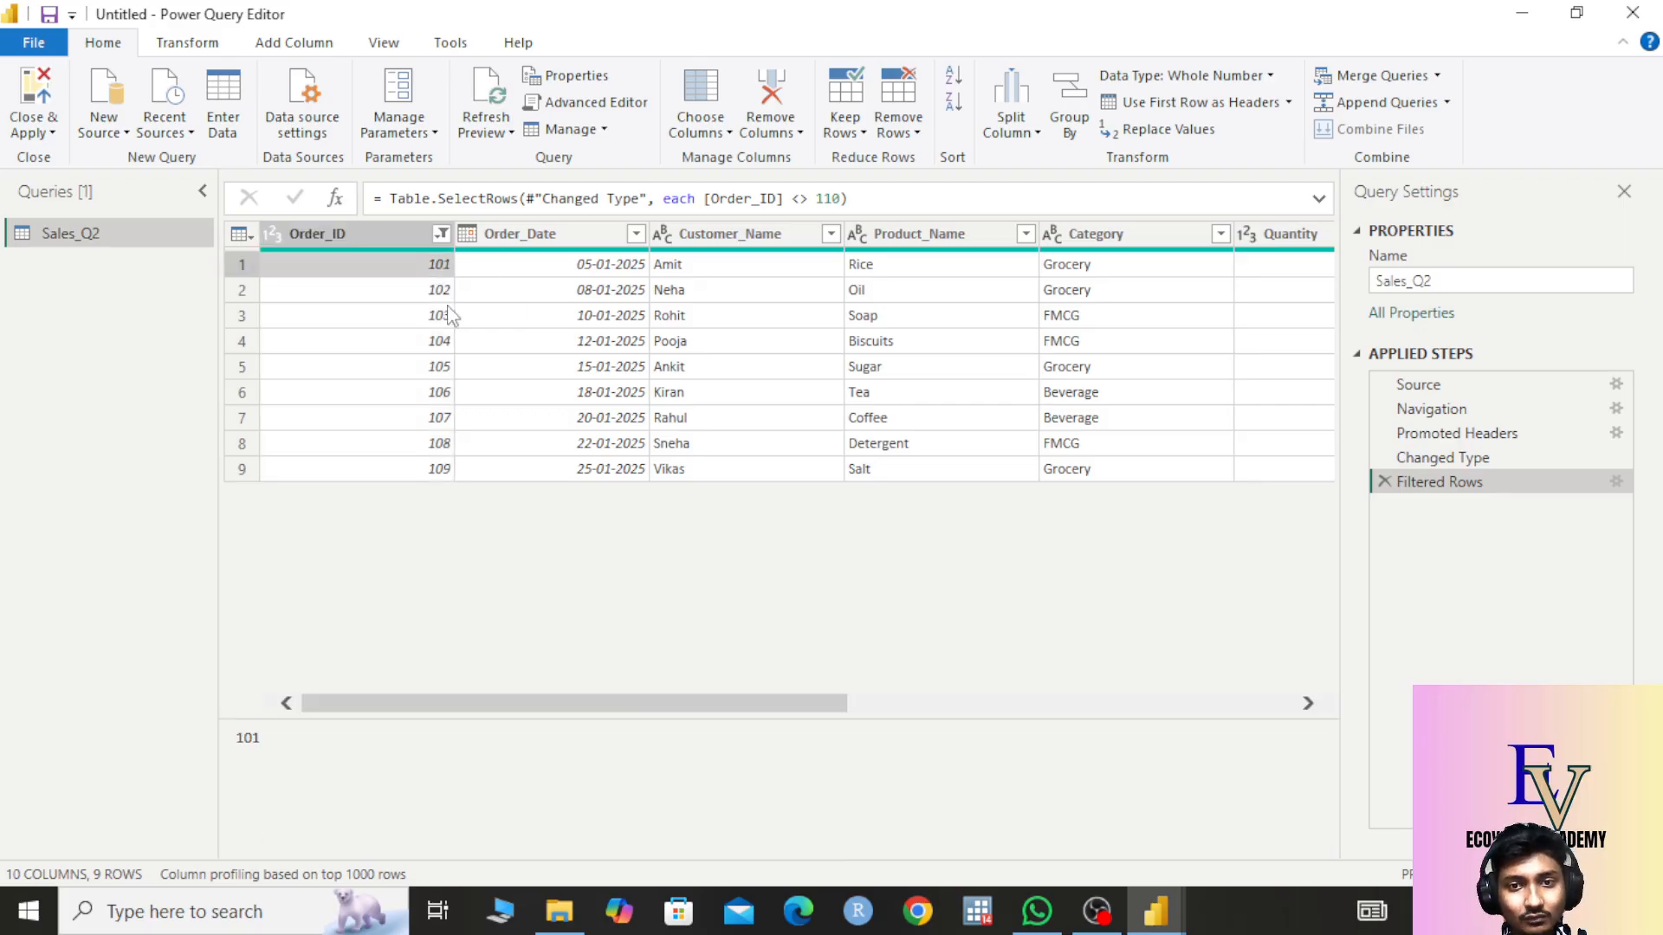
left_click(441, 470)
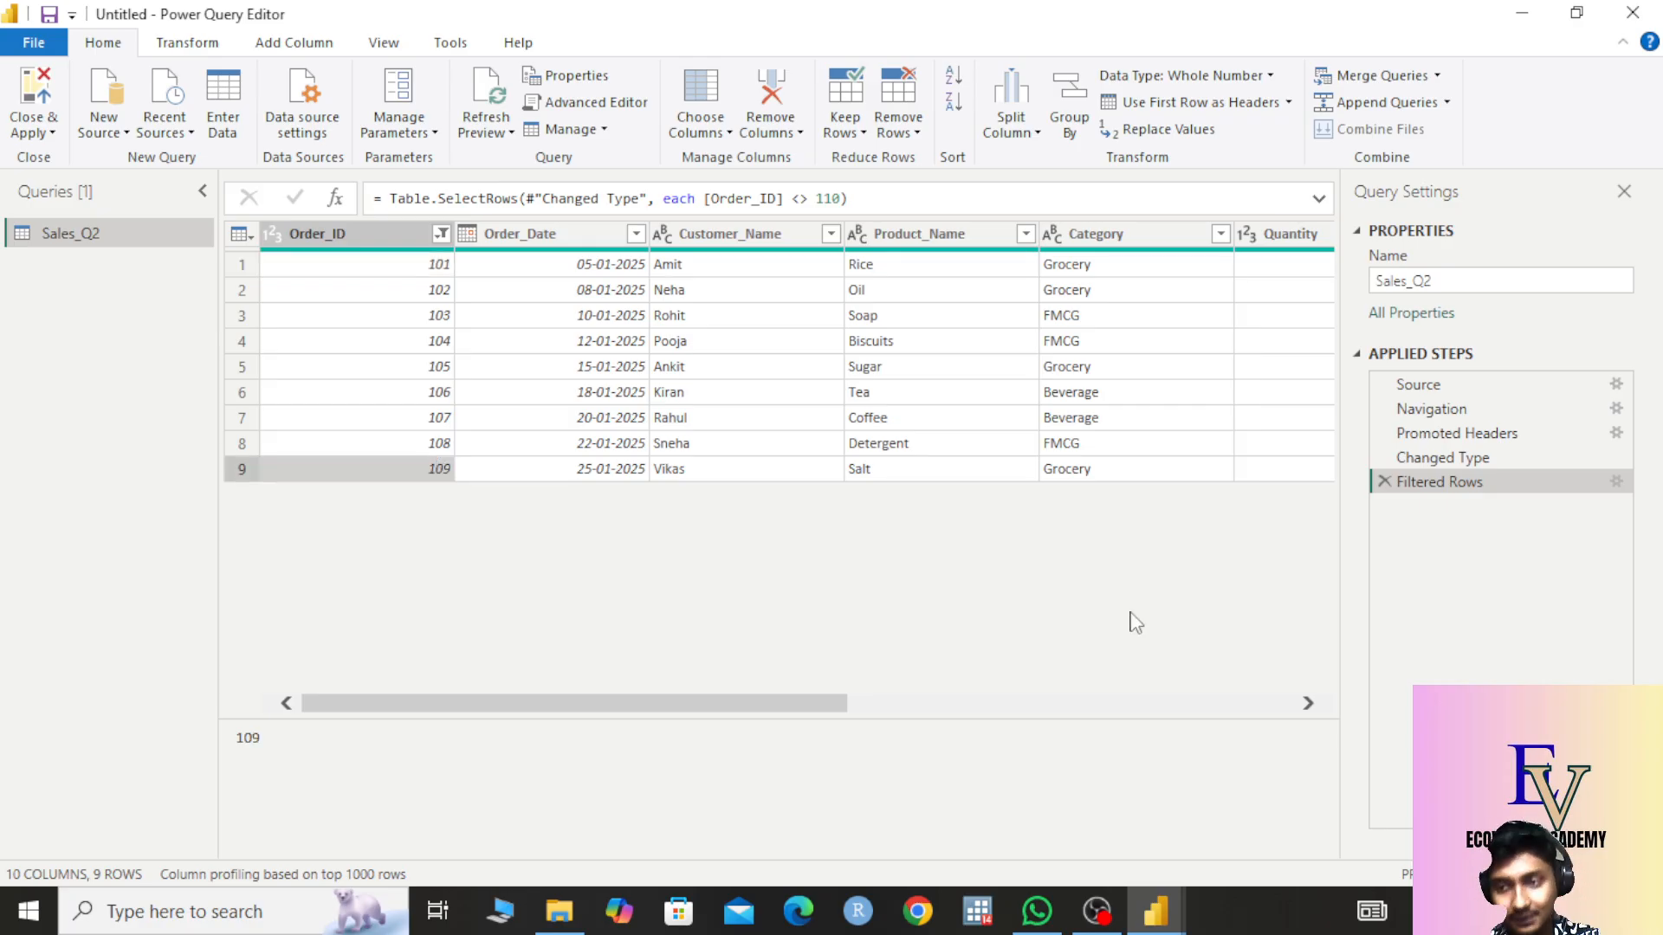
- Replace the Order_ID exclusion with an Equals filter for the tenth row's order ID, and remove that filter
left_click(441, 234)
mouse_move(318, 421)
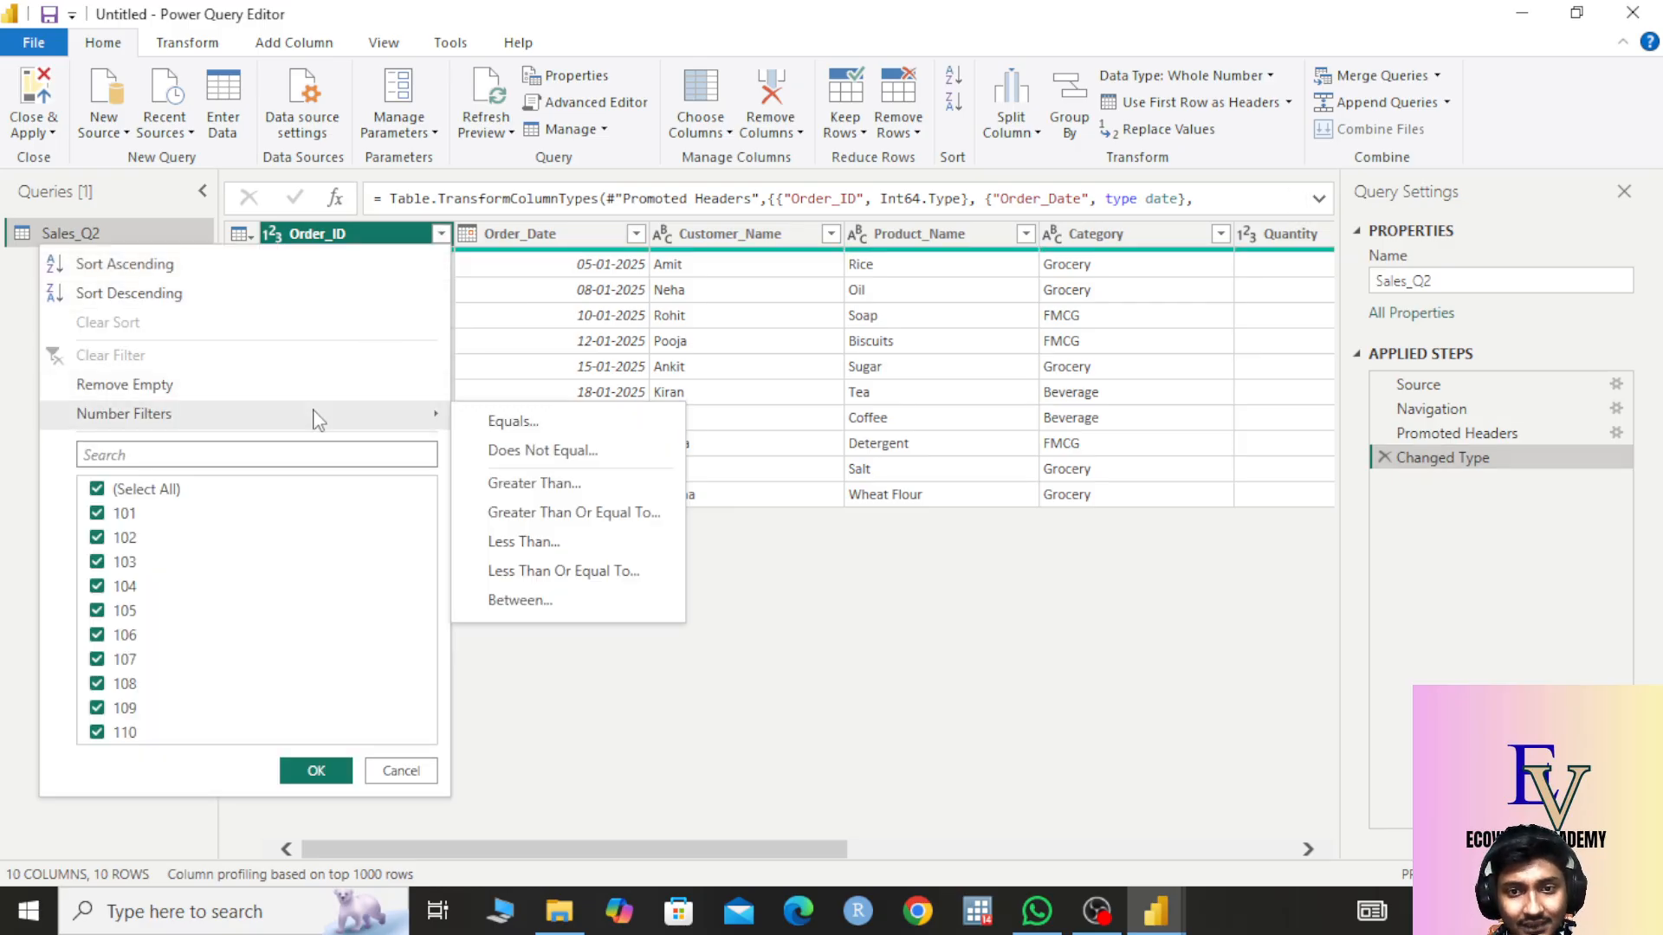
left_click(490, 431)
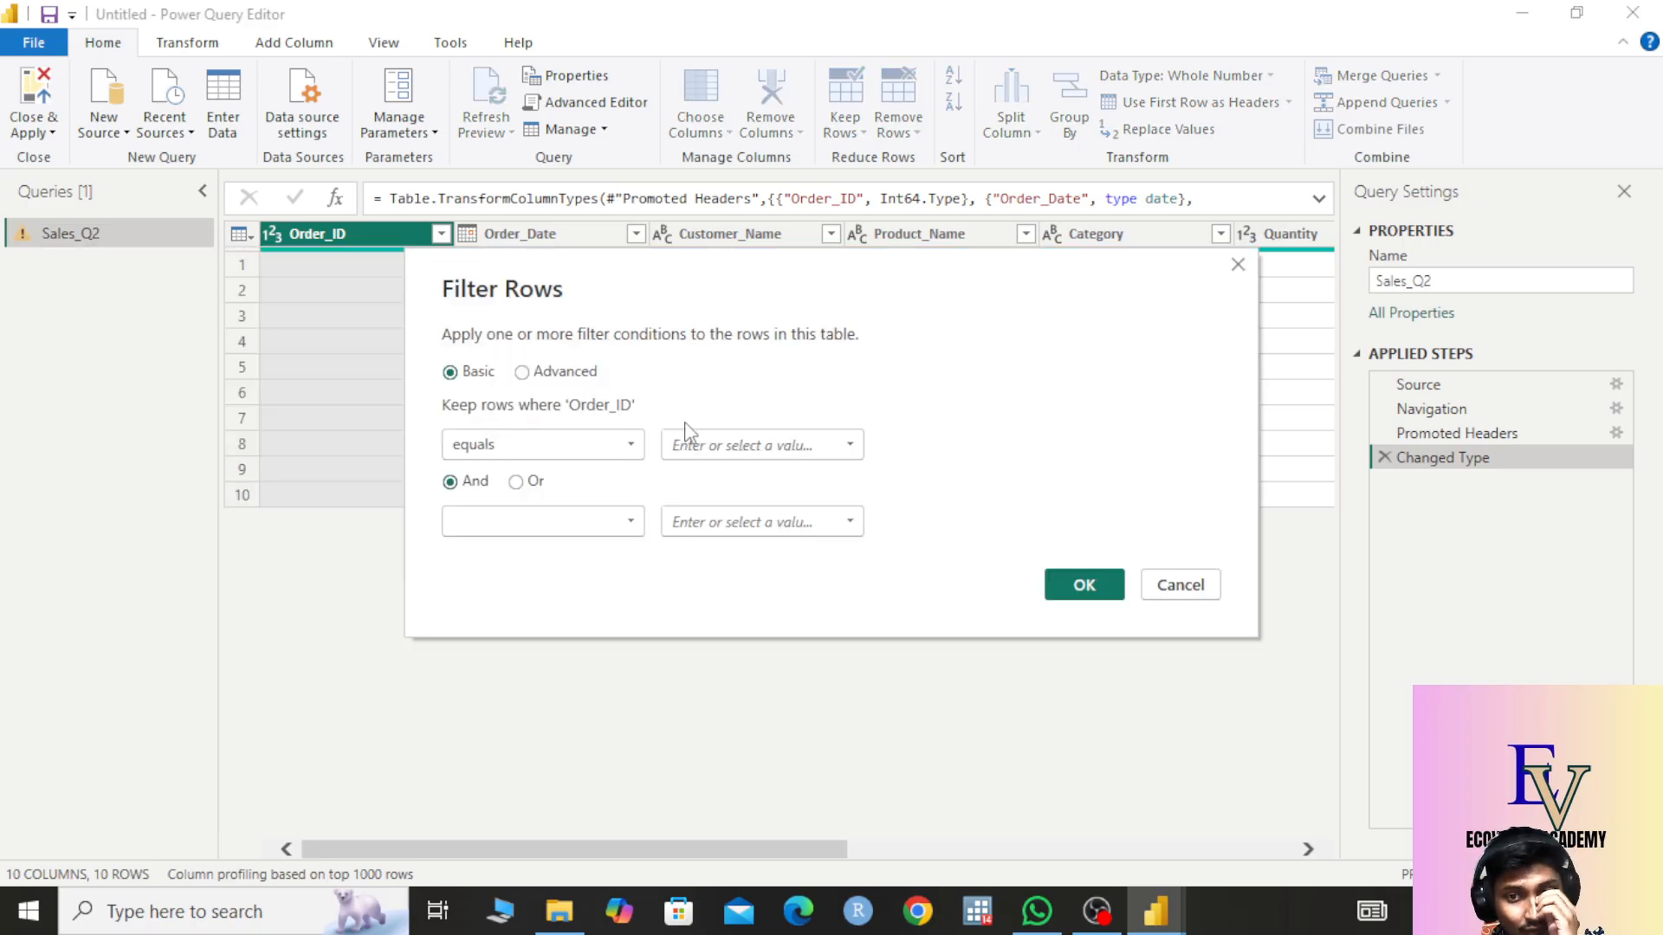
left_click(613, 450)
left_click(586, 477)
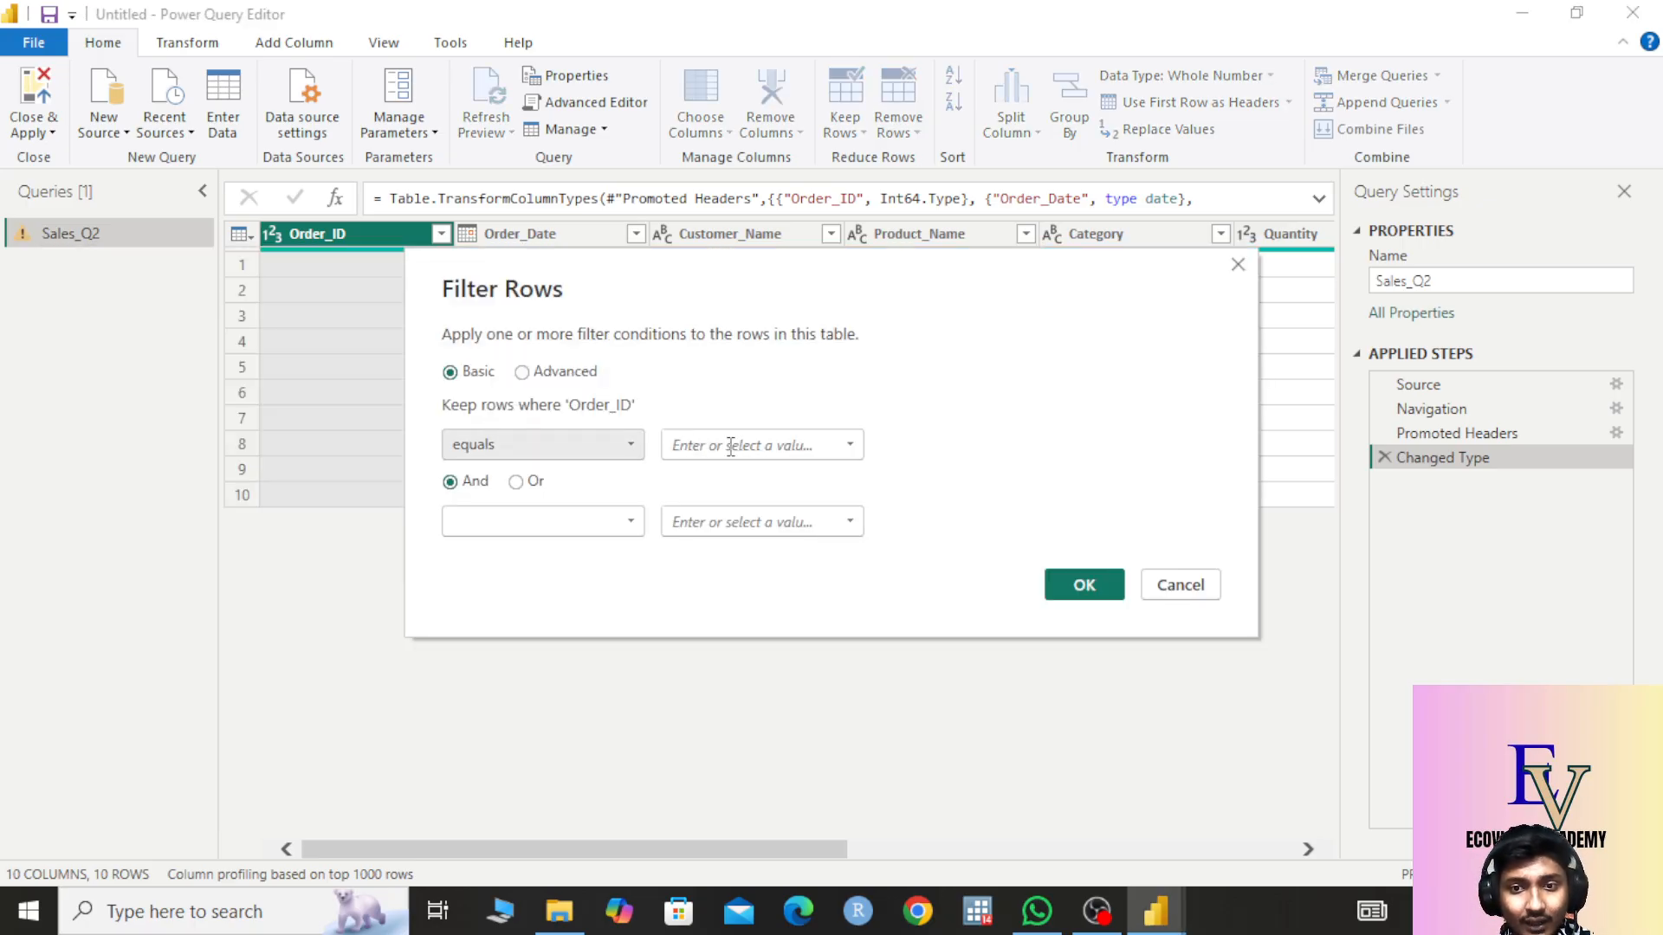
left_click(733, 444)
type("110")
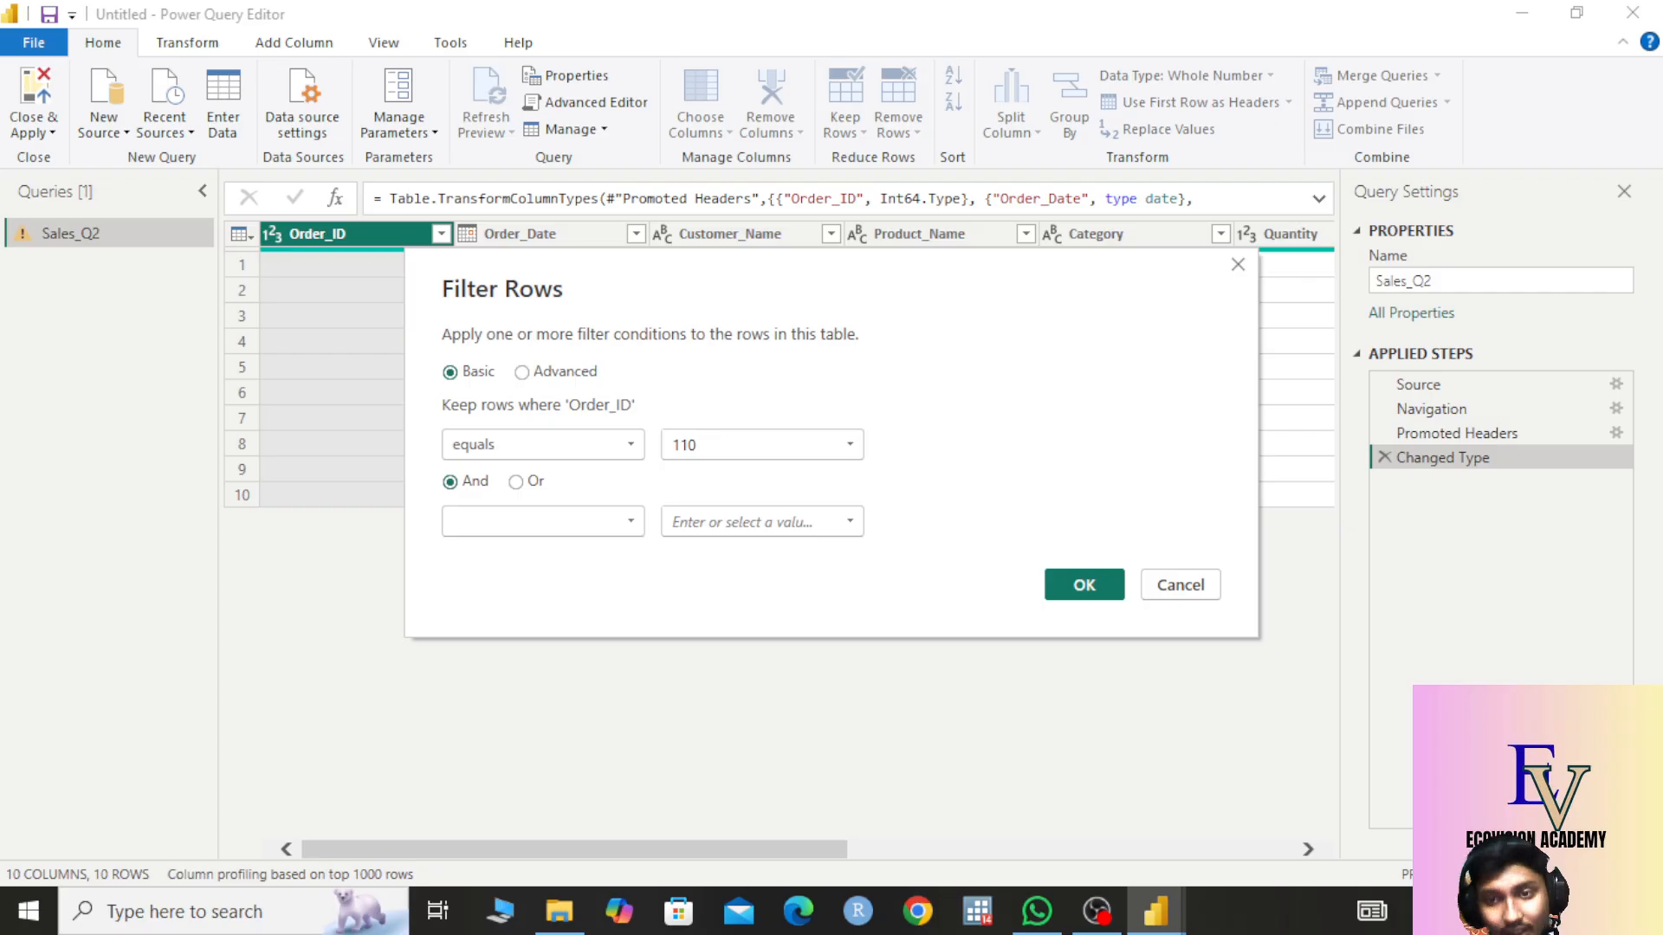
left_click(1084, 586)
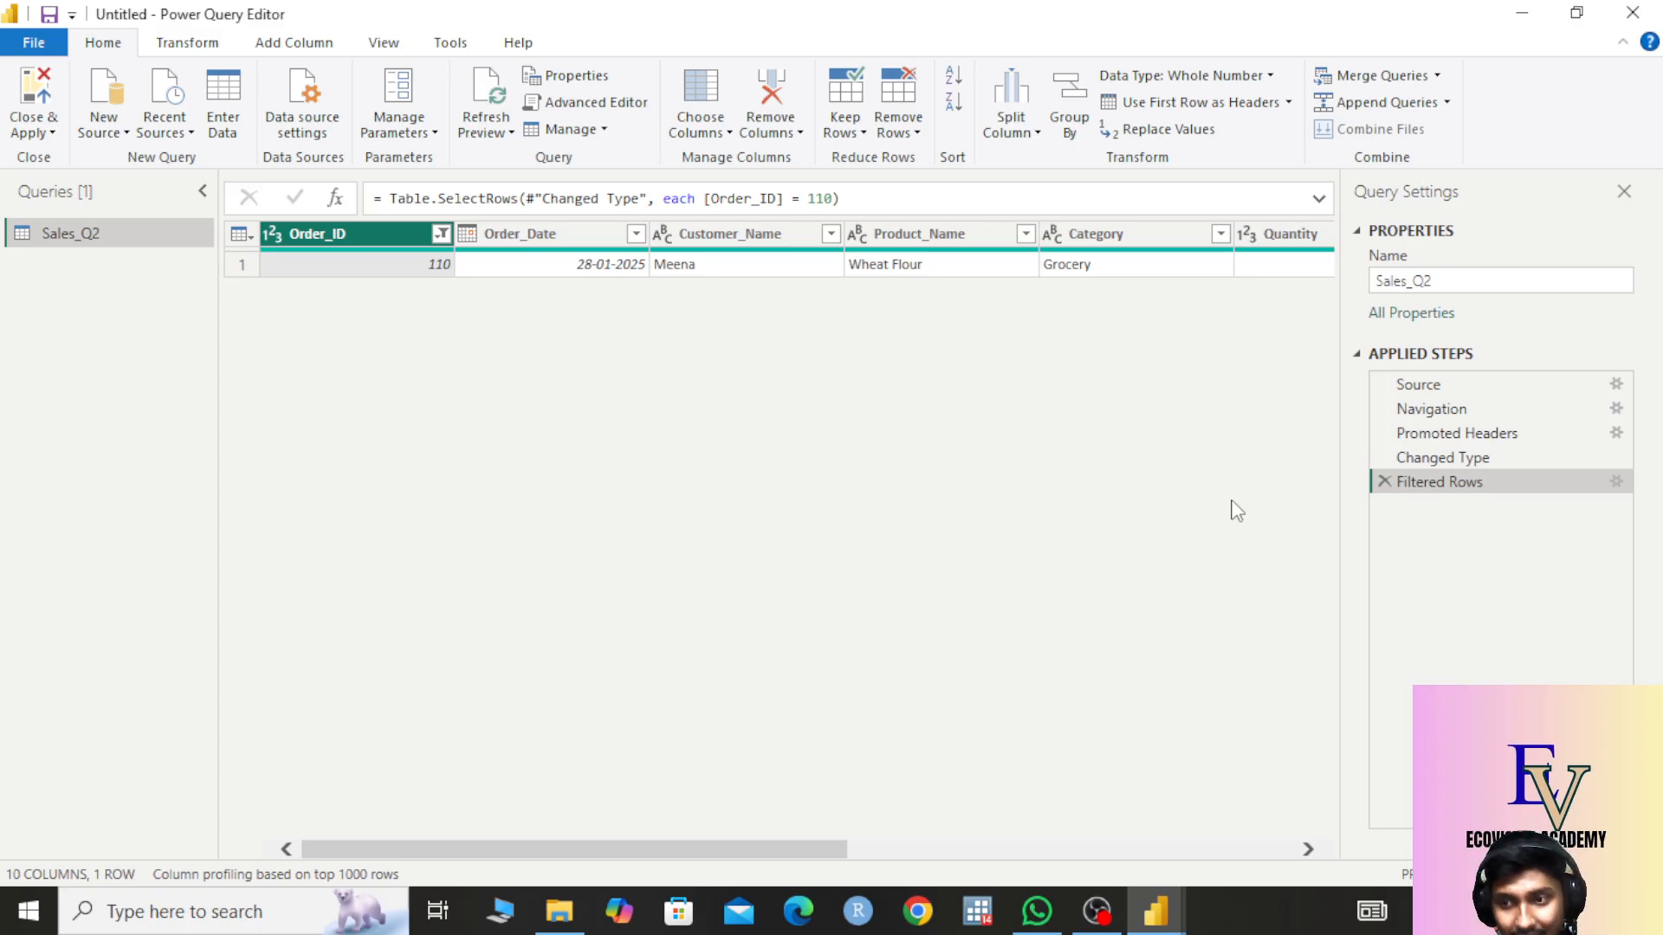
left_click(1384, 481)
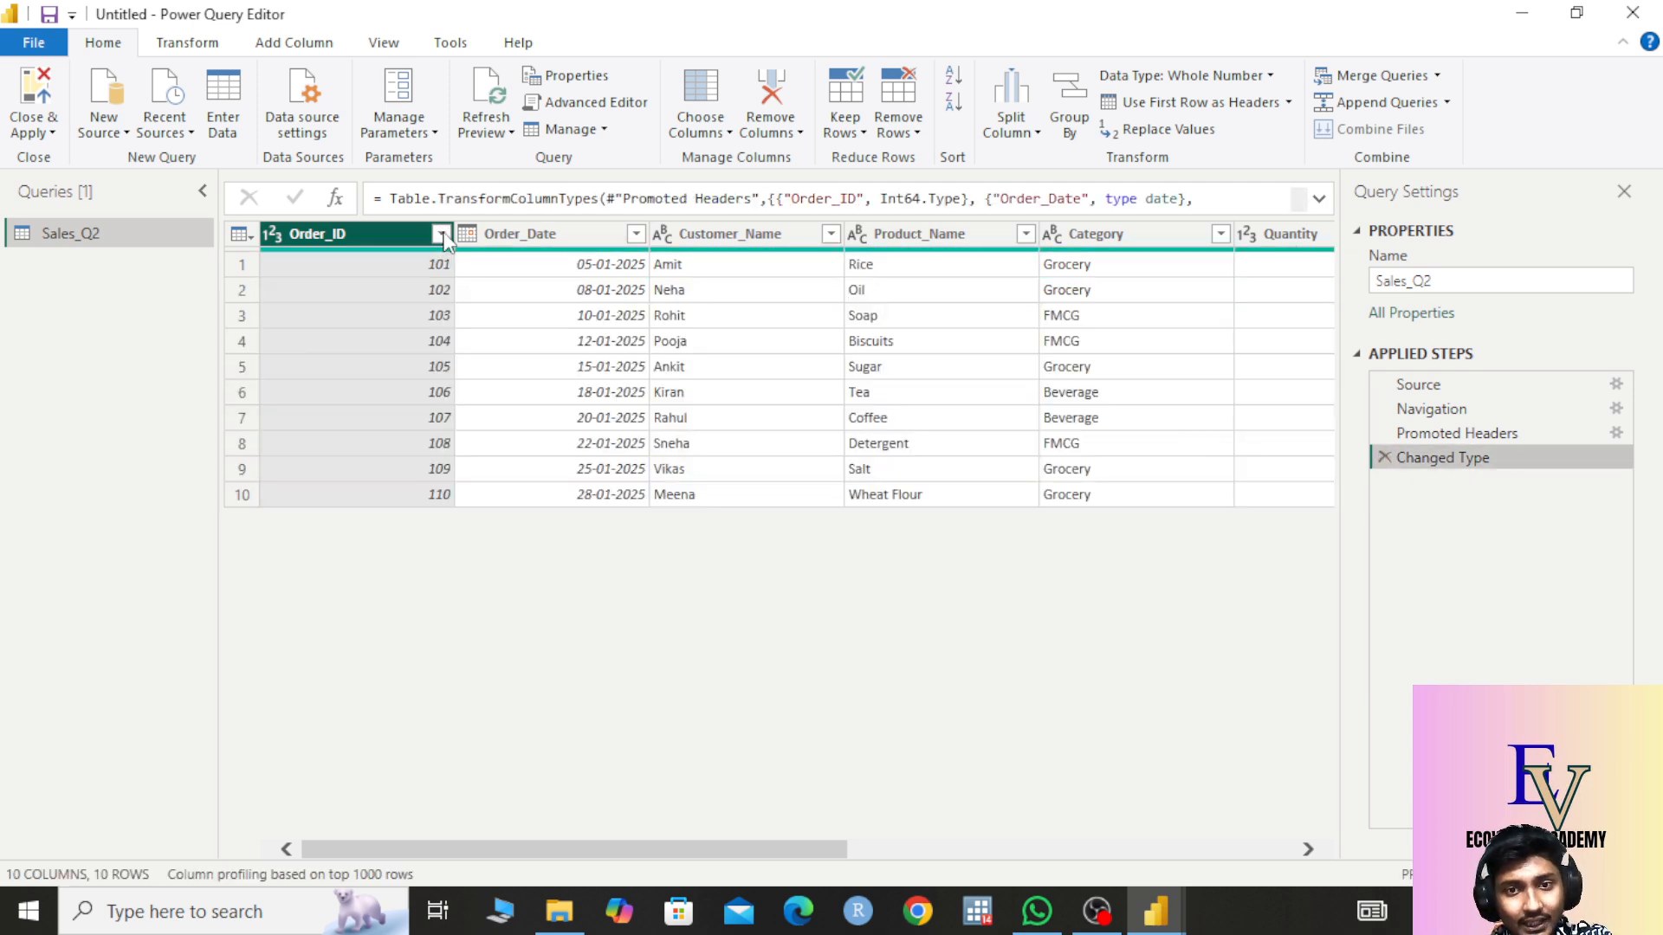
- Apply a Does Not Equal number filter on Order_ID for the tenth row's order ID, and remove the resulting filter step
left_click(440, 234)
mouse_move(278, 420)
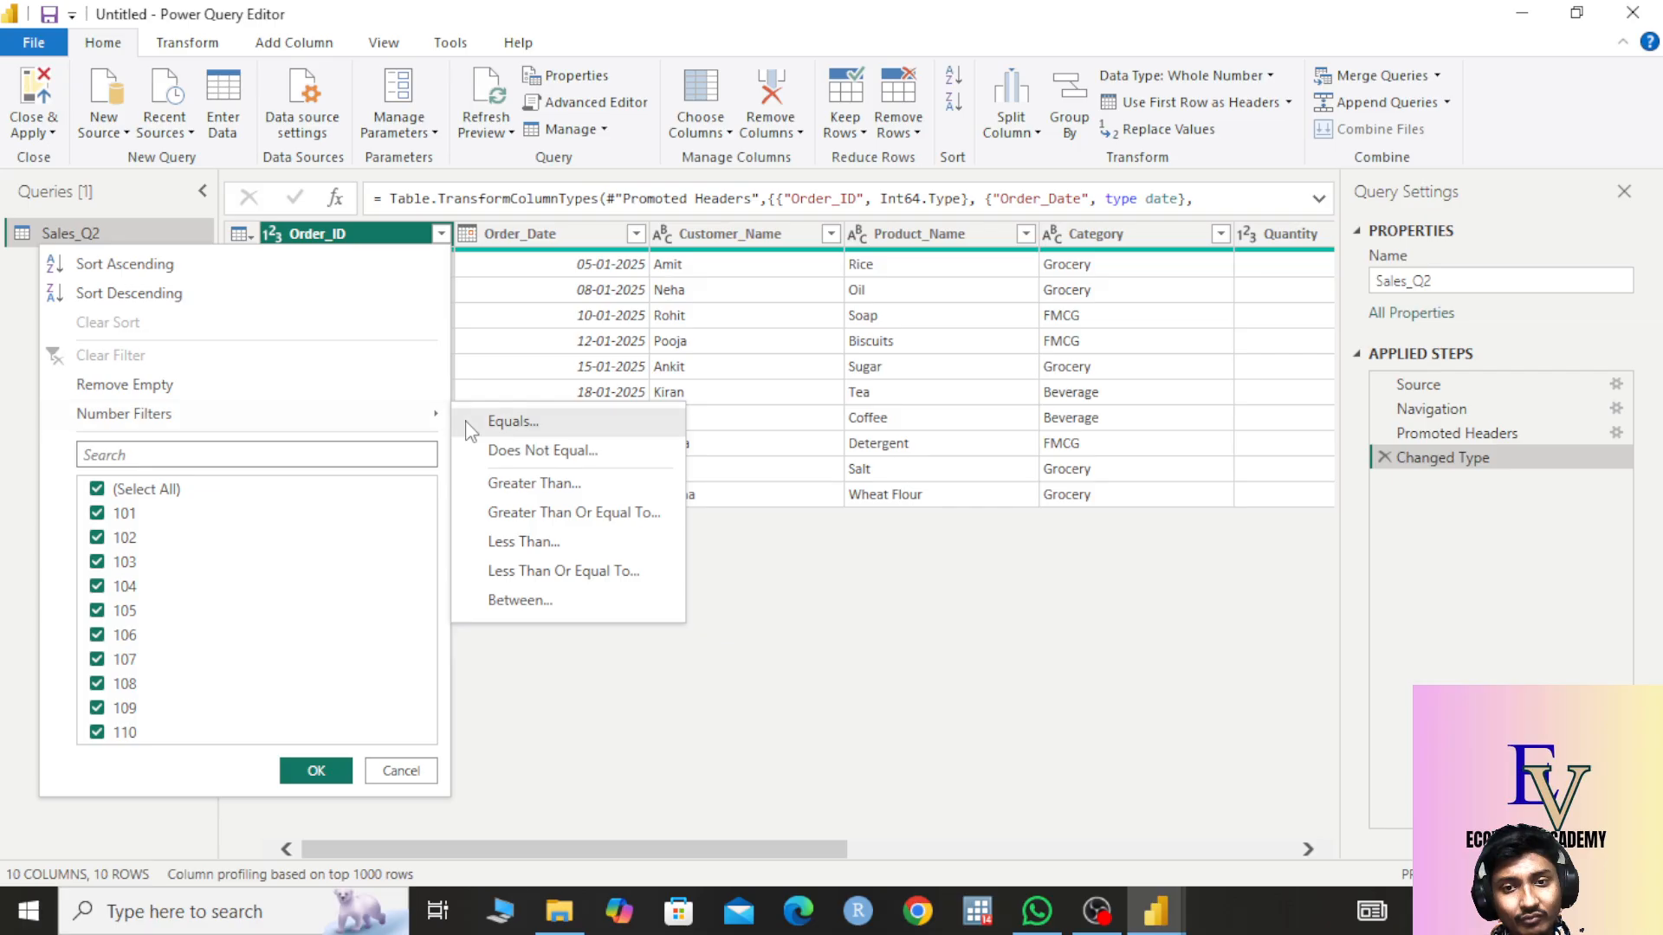
left_click(520, 450)
left_click(716, 437)
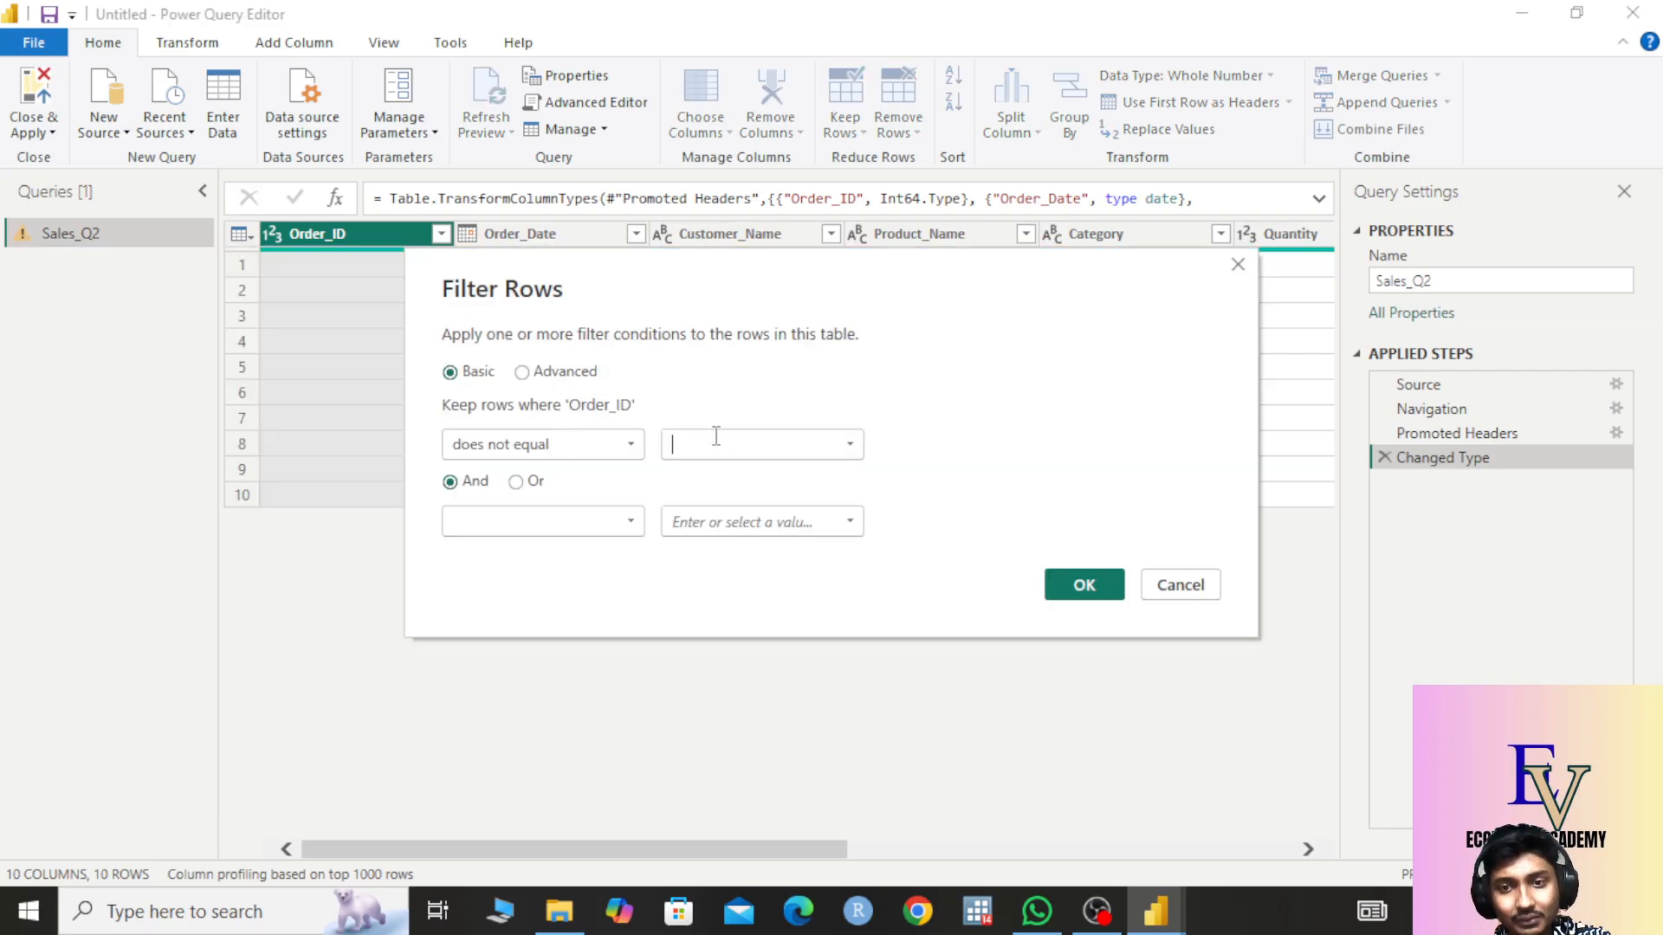
type("110")
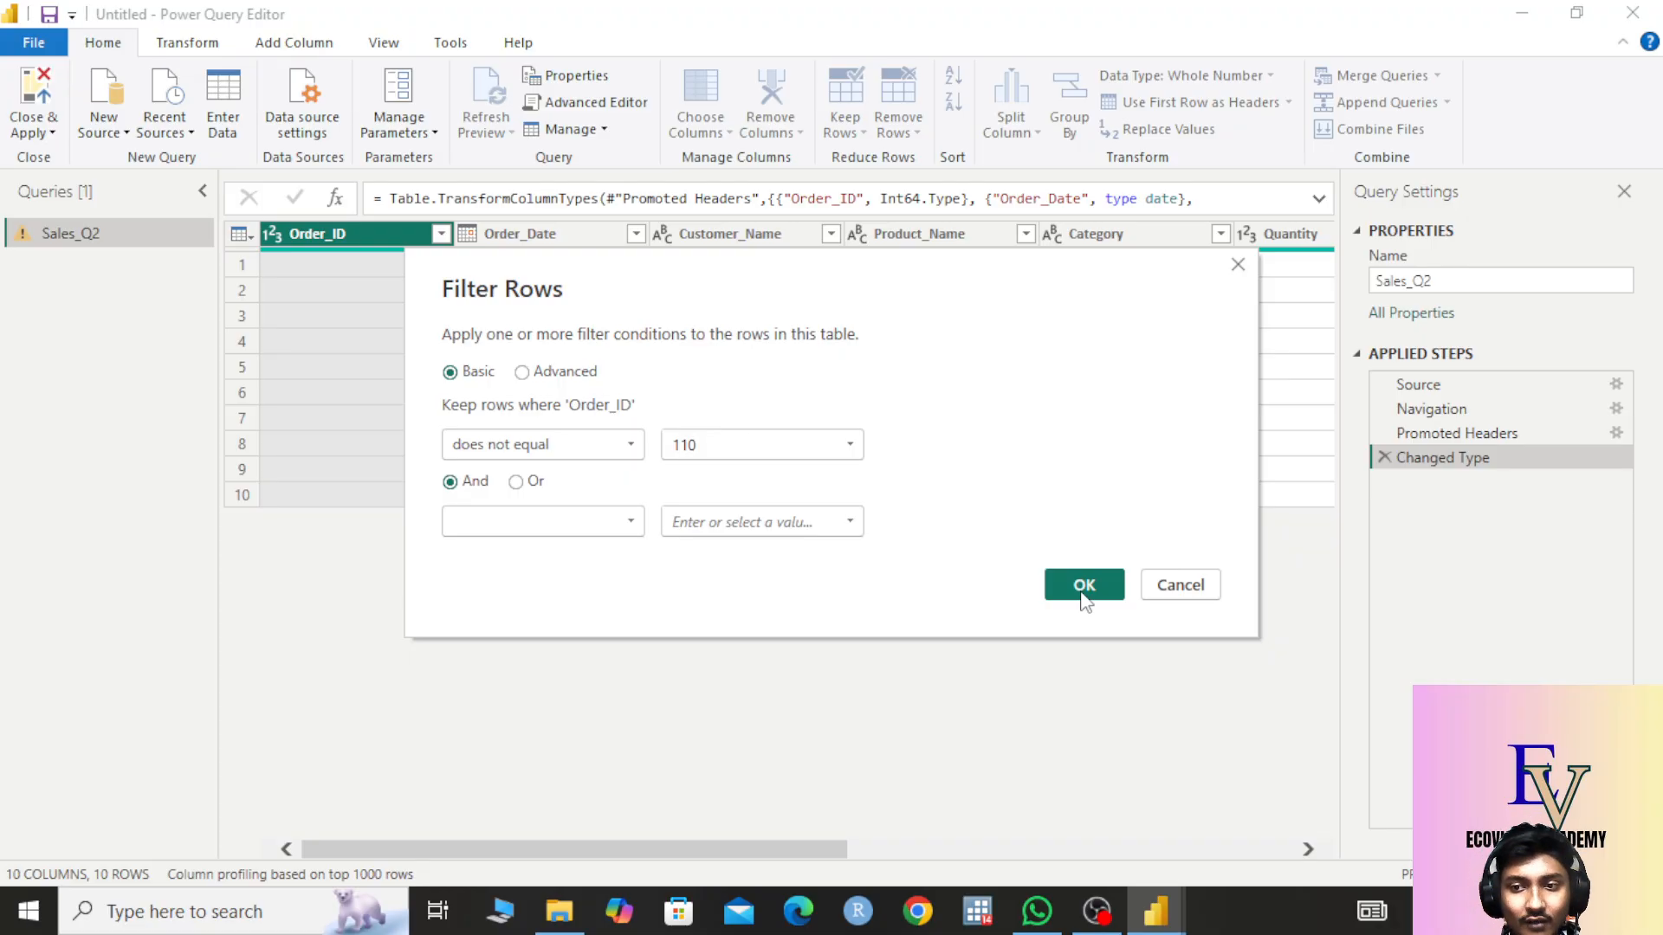
left_click(1082, 587)
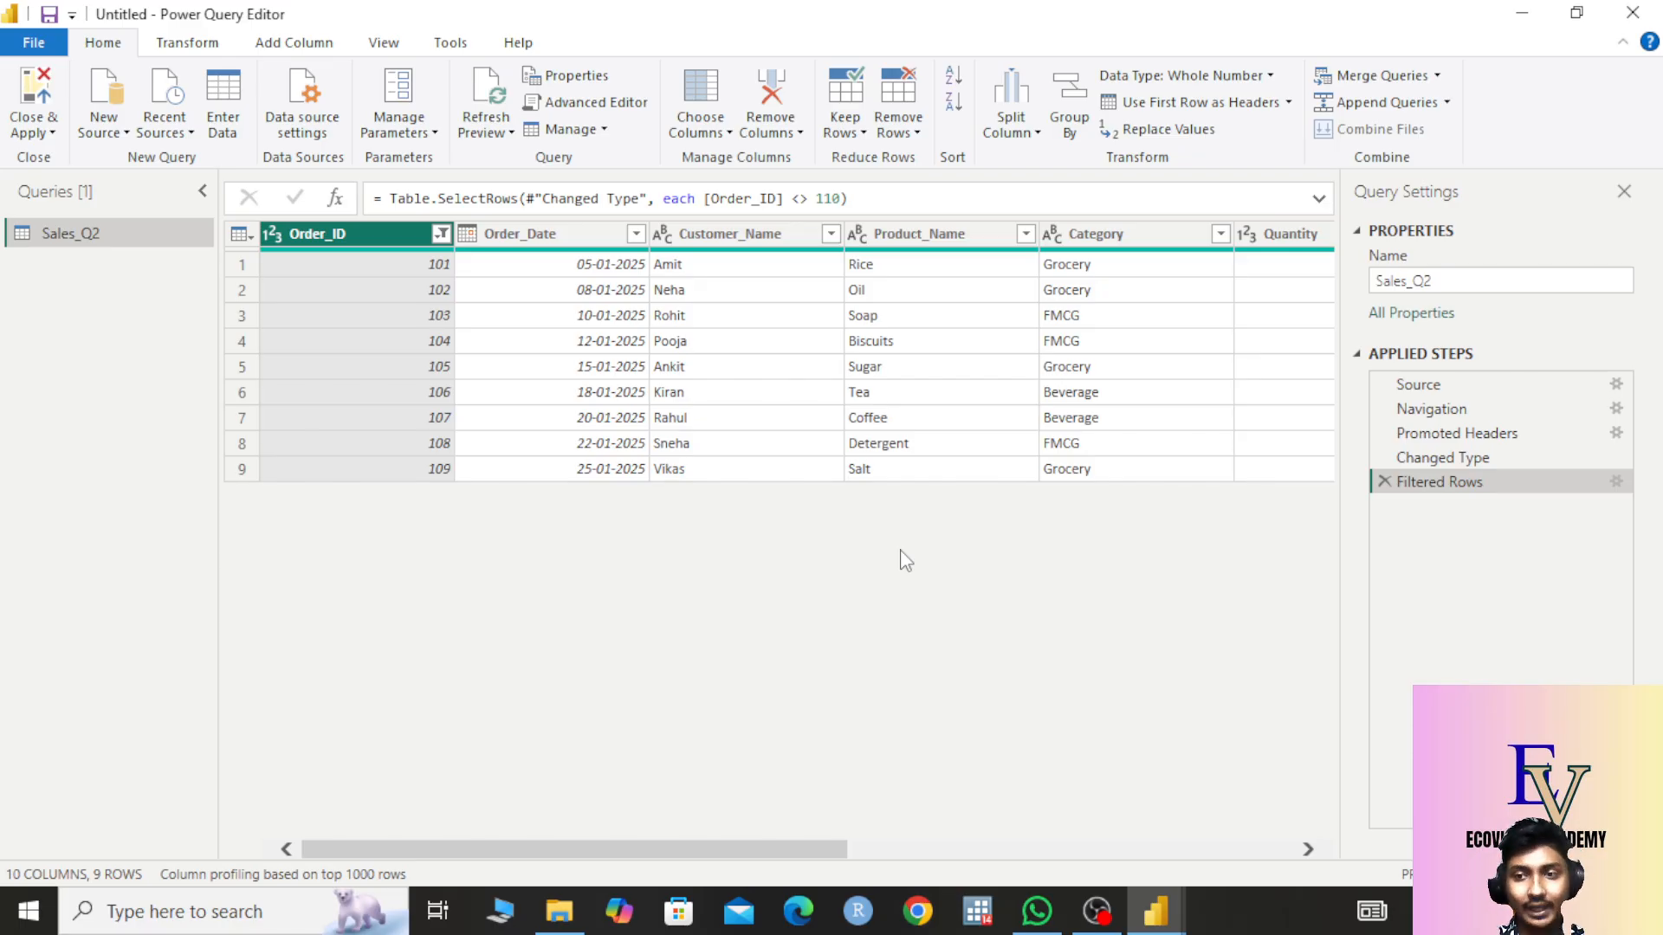
left_click(1383, 481)
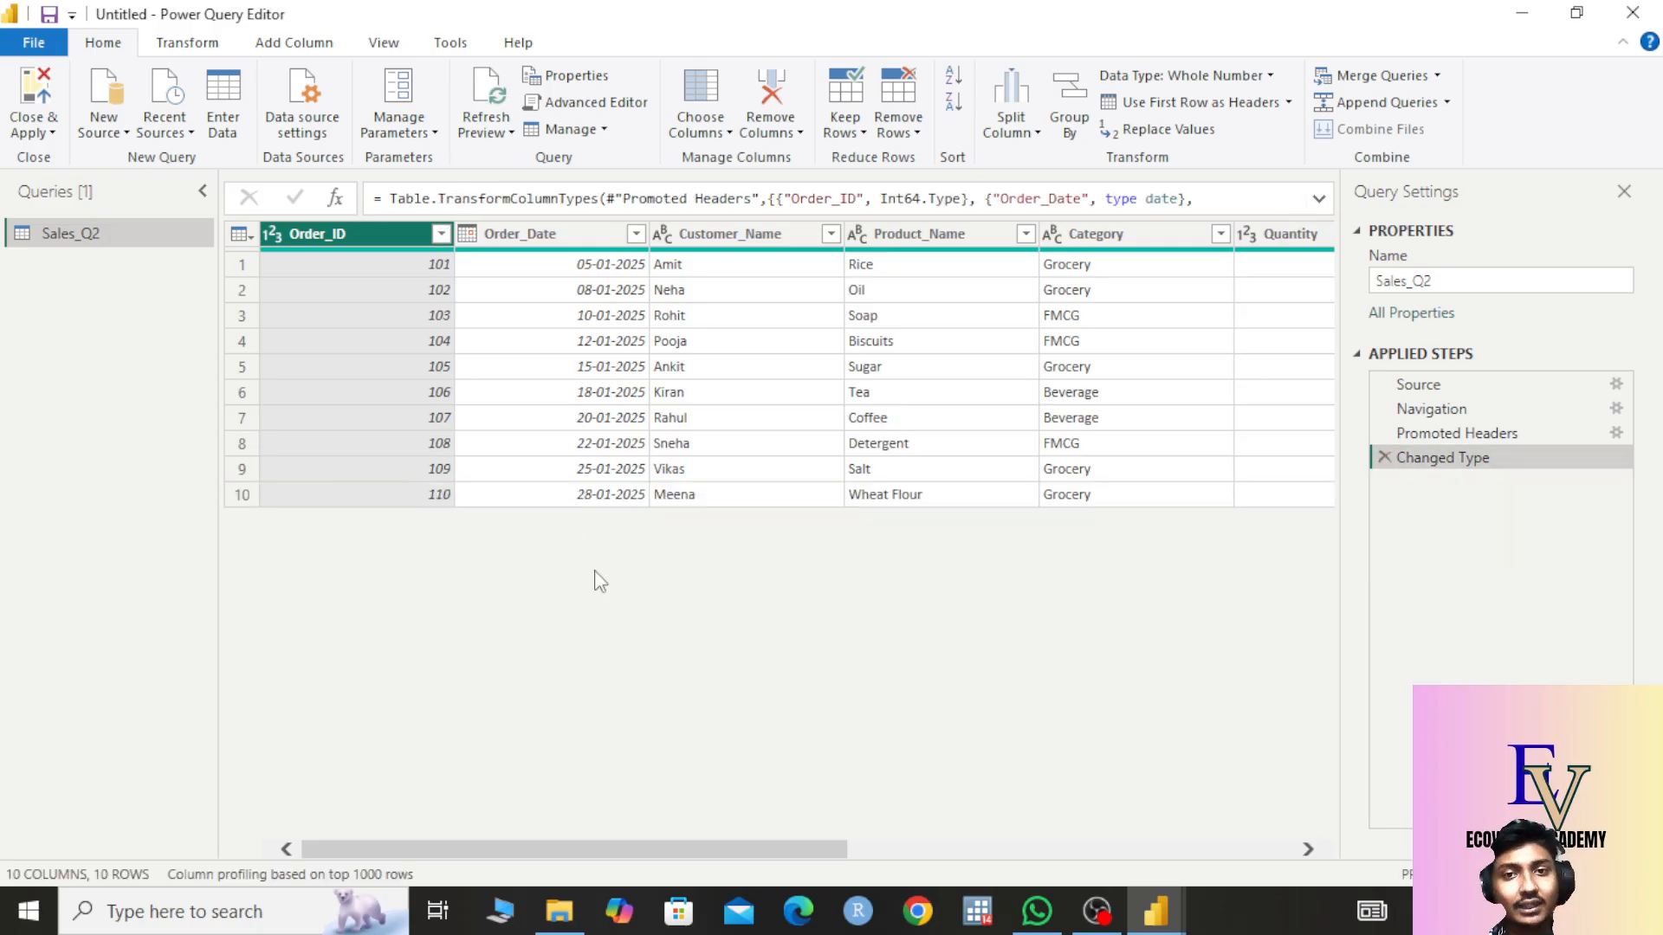
- Start a Greater Than number filter on Order_ID with the first row's order ID as the value
left_click(440, 234)
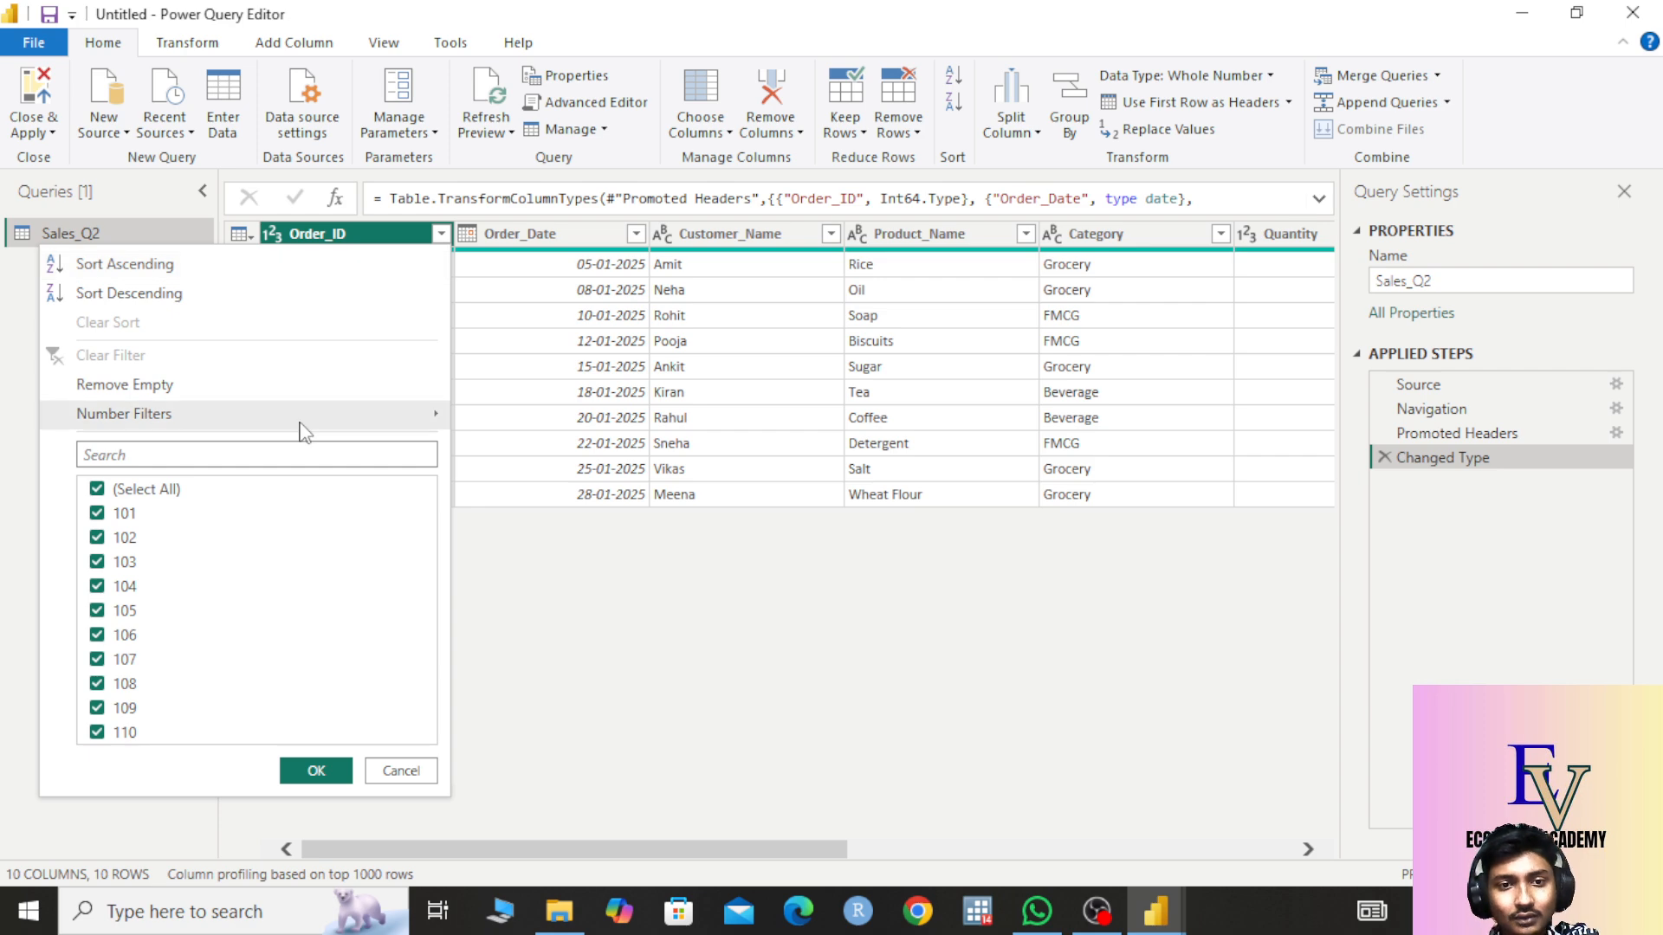
mouse_move(305, 431)
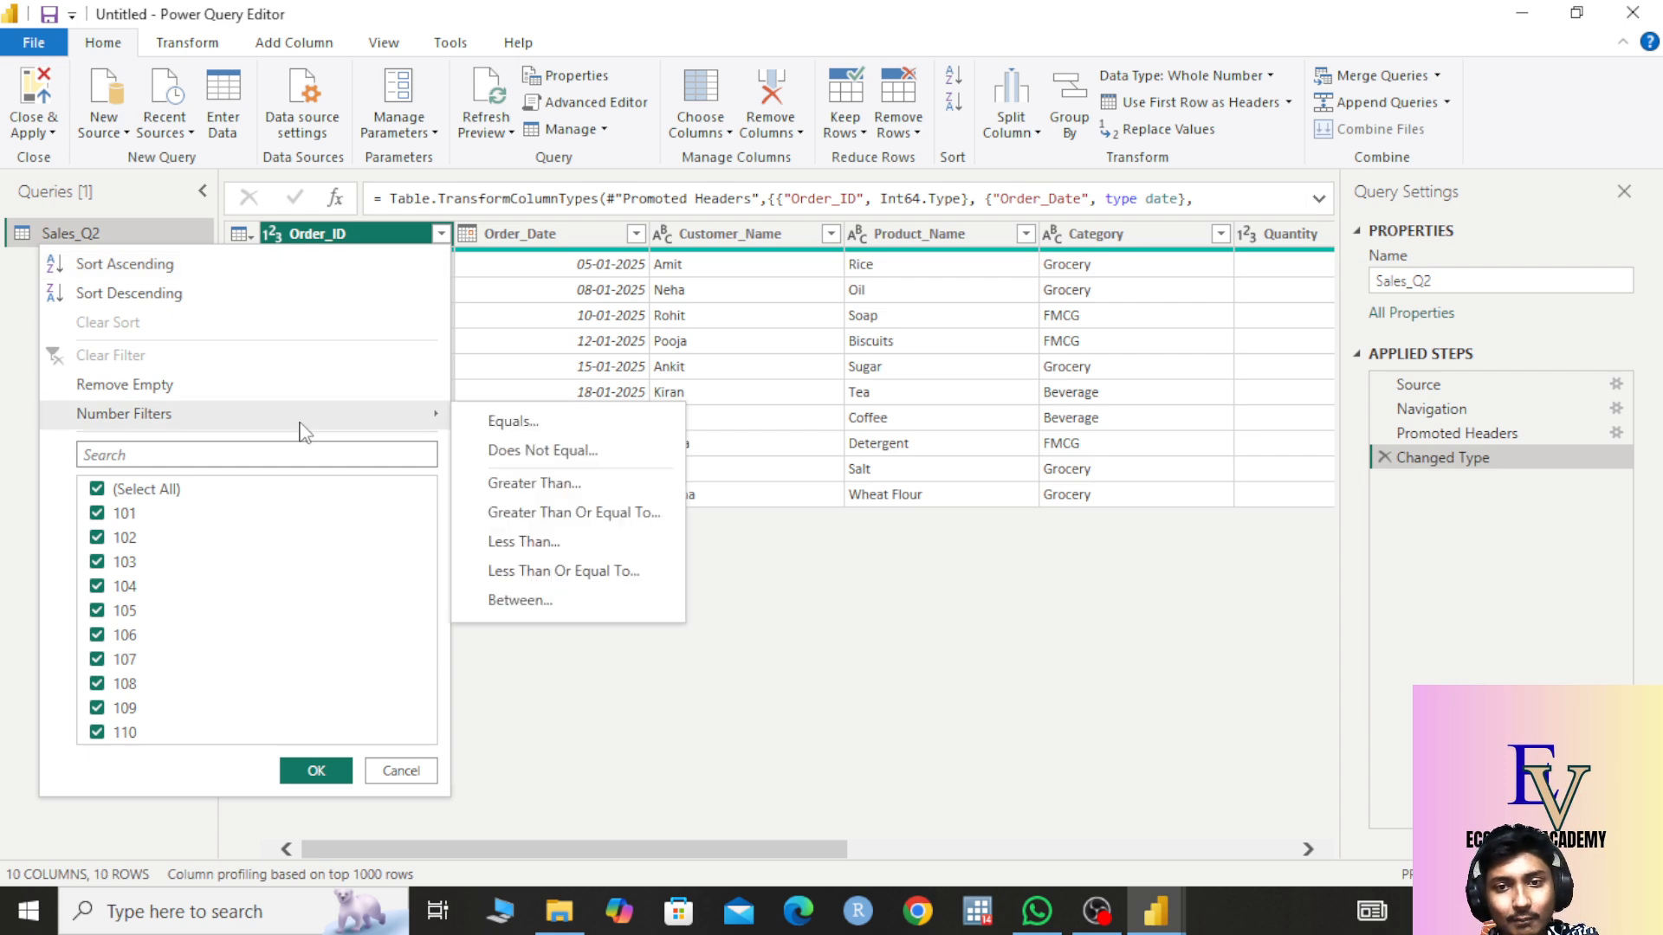
left_click(559, 497)
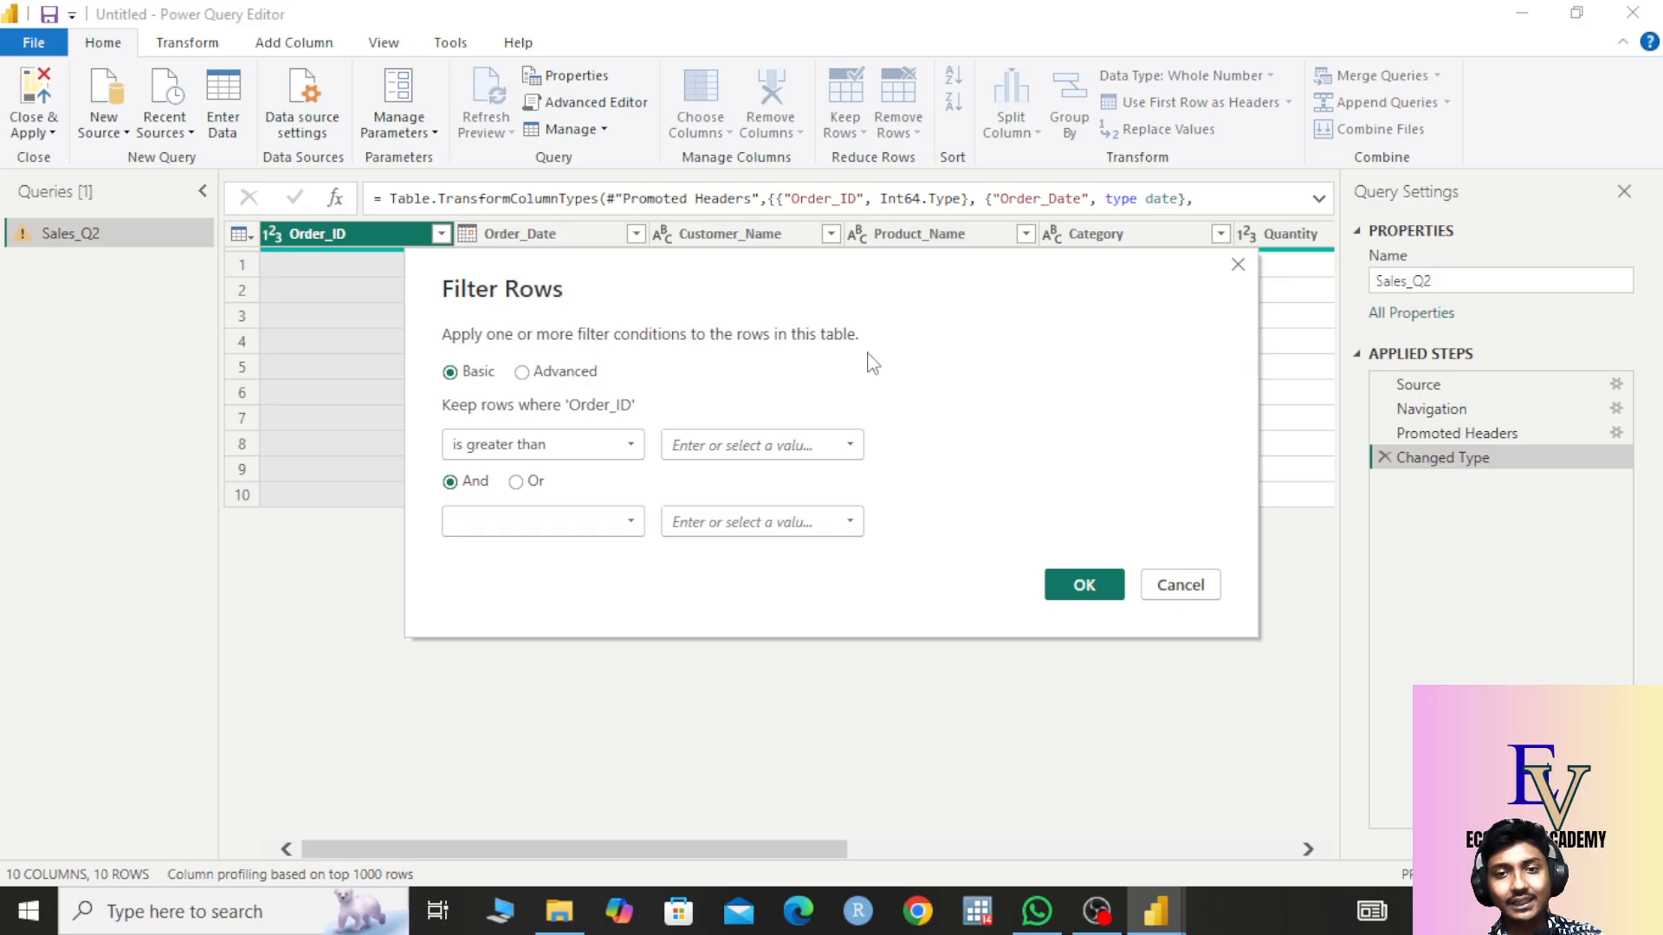
left_click(707, 448)
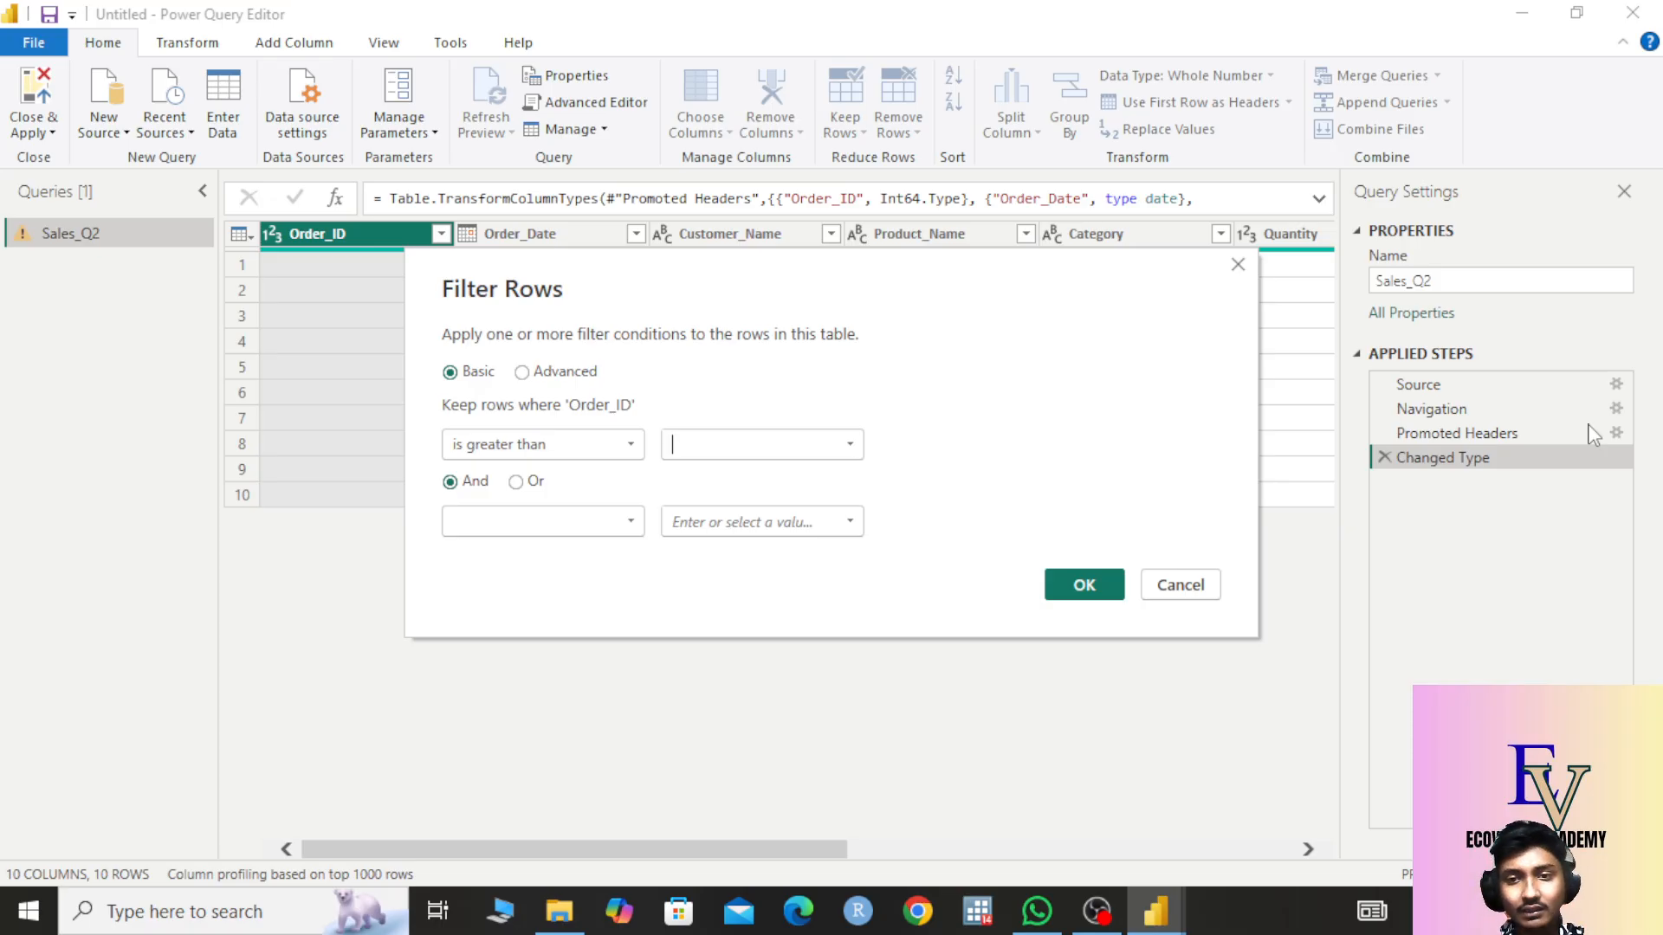
type("10")
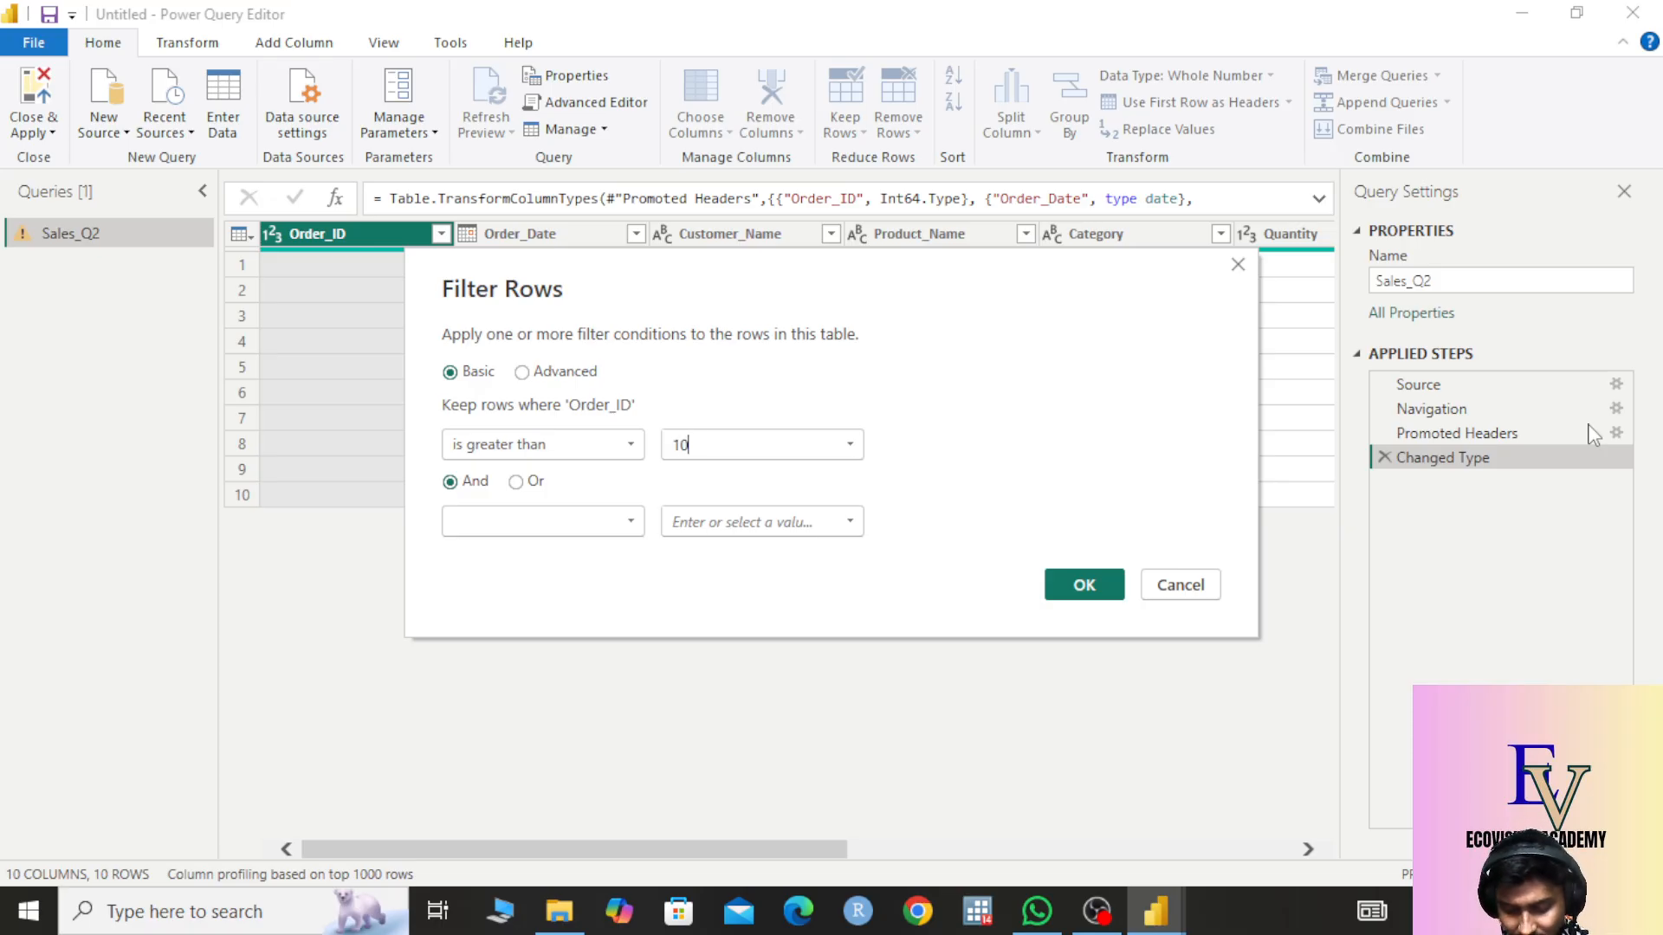
type("1")
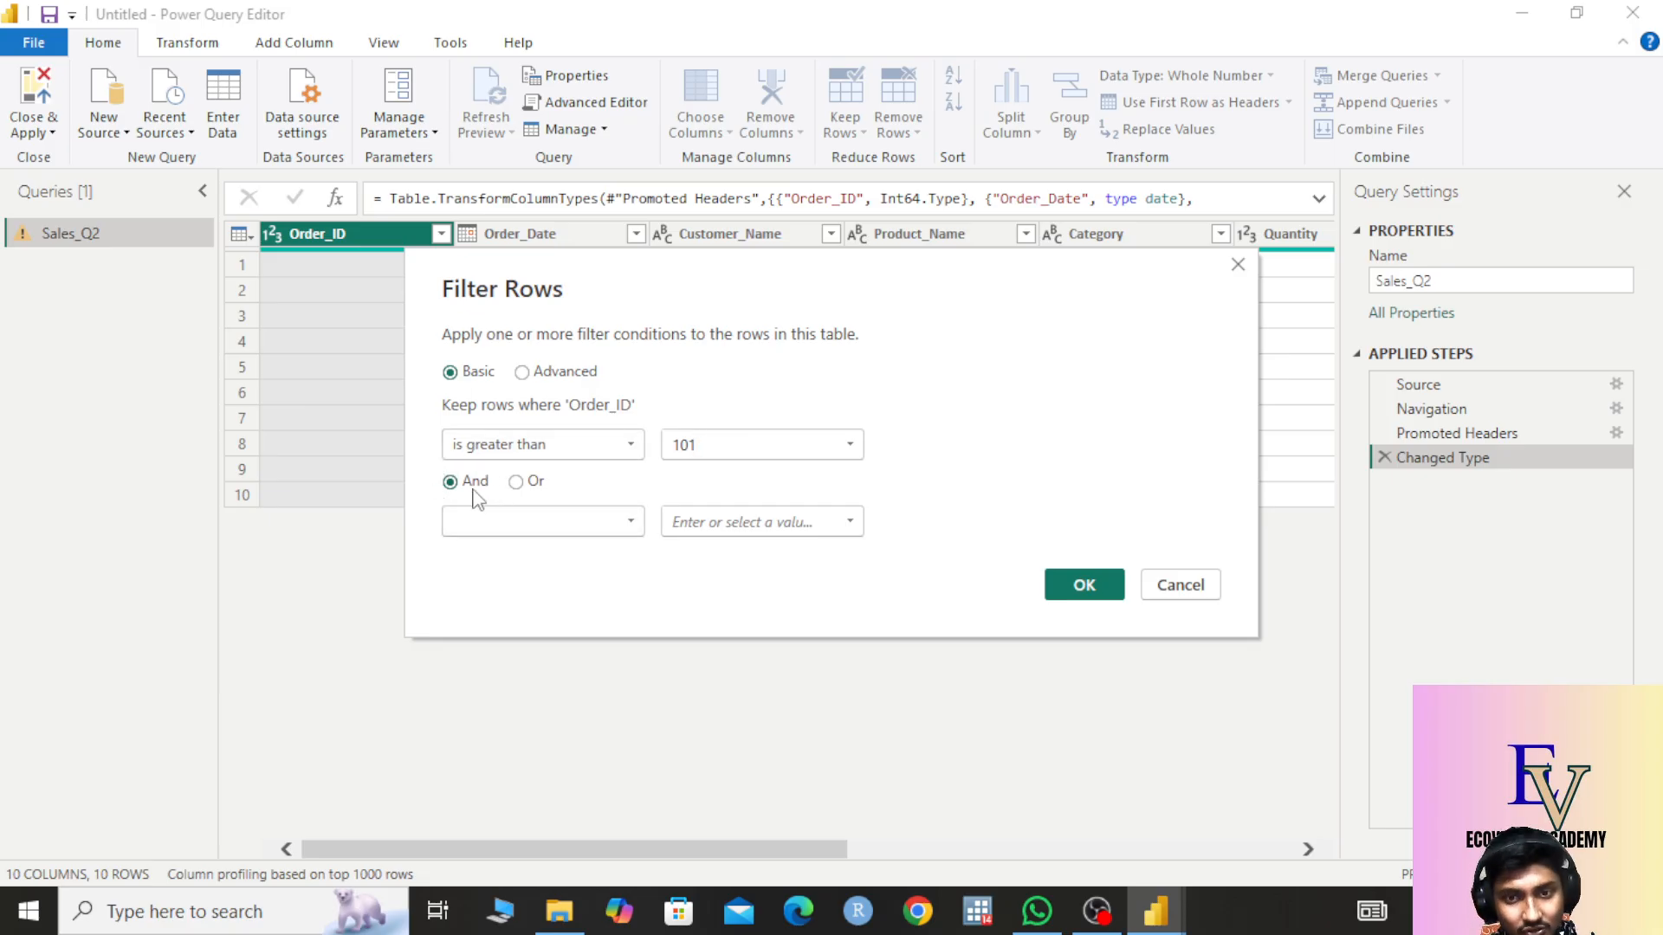
- Add an And condition keeping Order_ID values less than the ninth row's order ID, and apply the filter
left_click(478, 524)
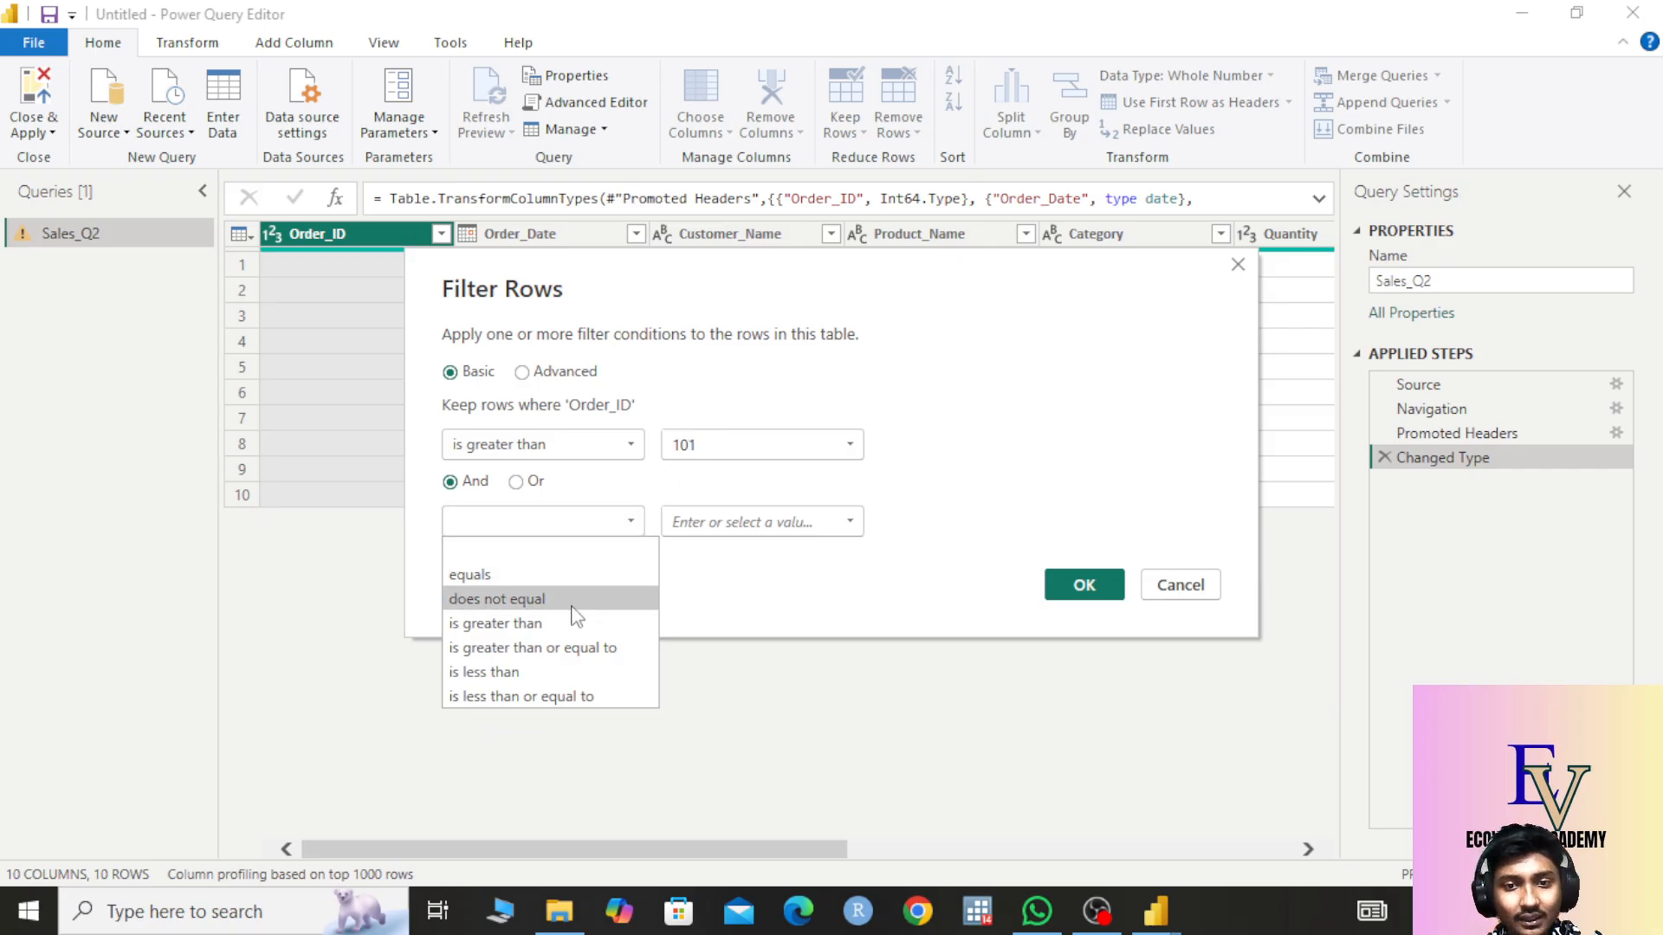
left_click(582, 674)
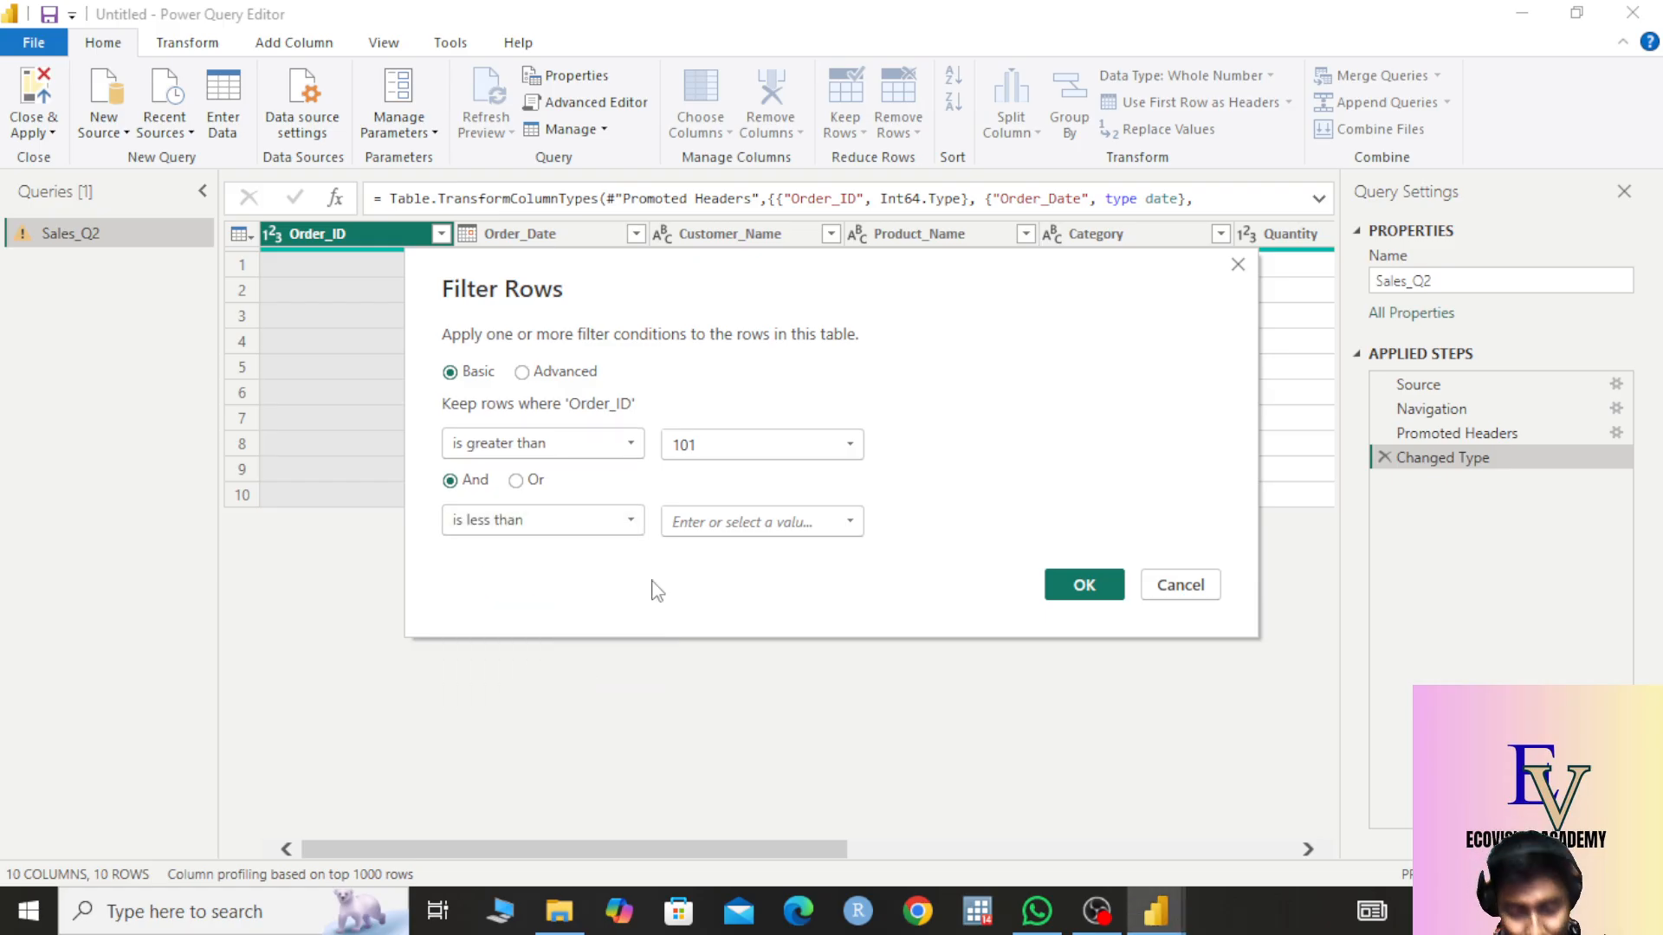
left_click(739, 520)
type("109")
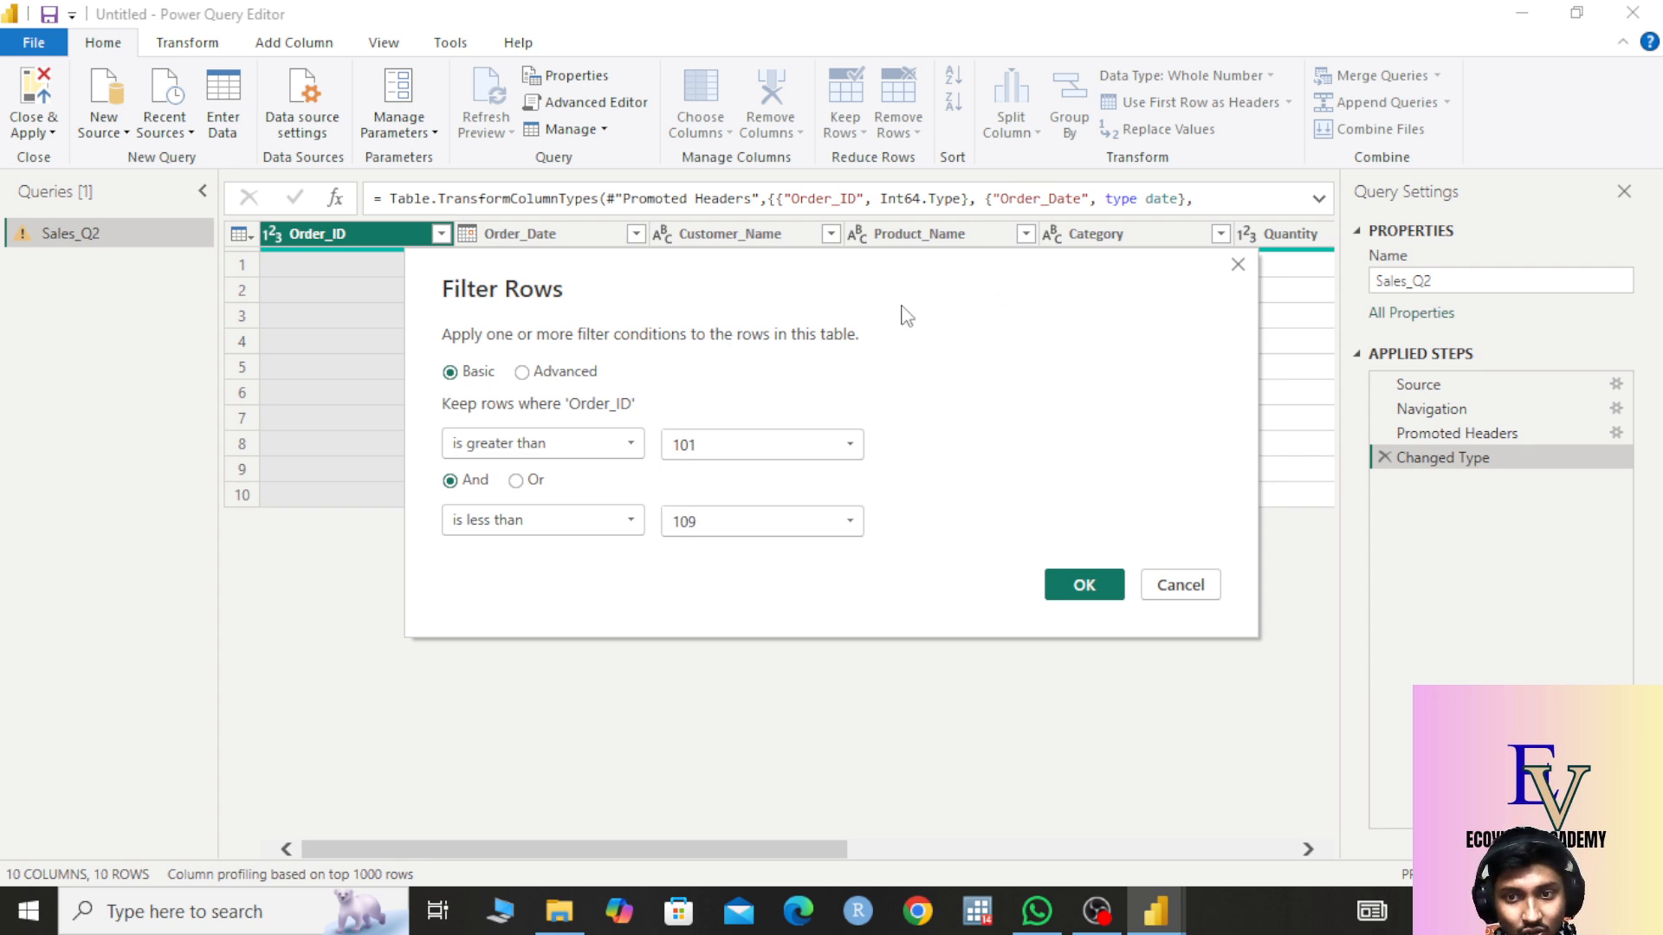
left_click_drag(879, 290, 816, 203)
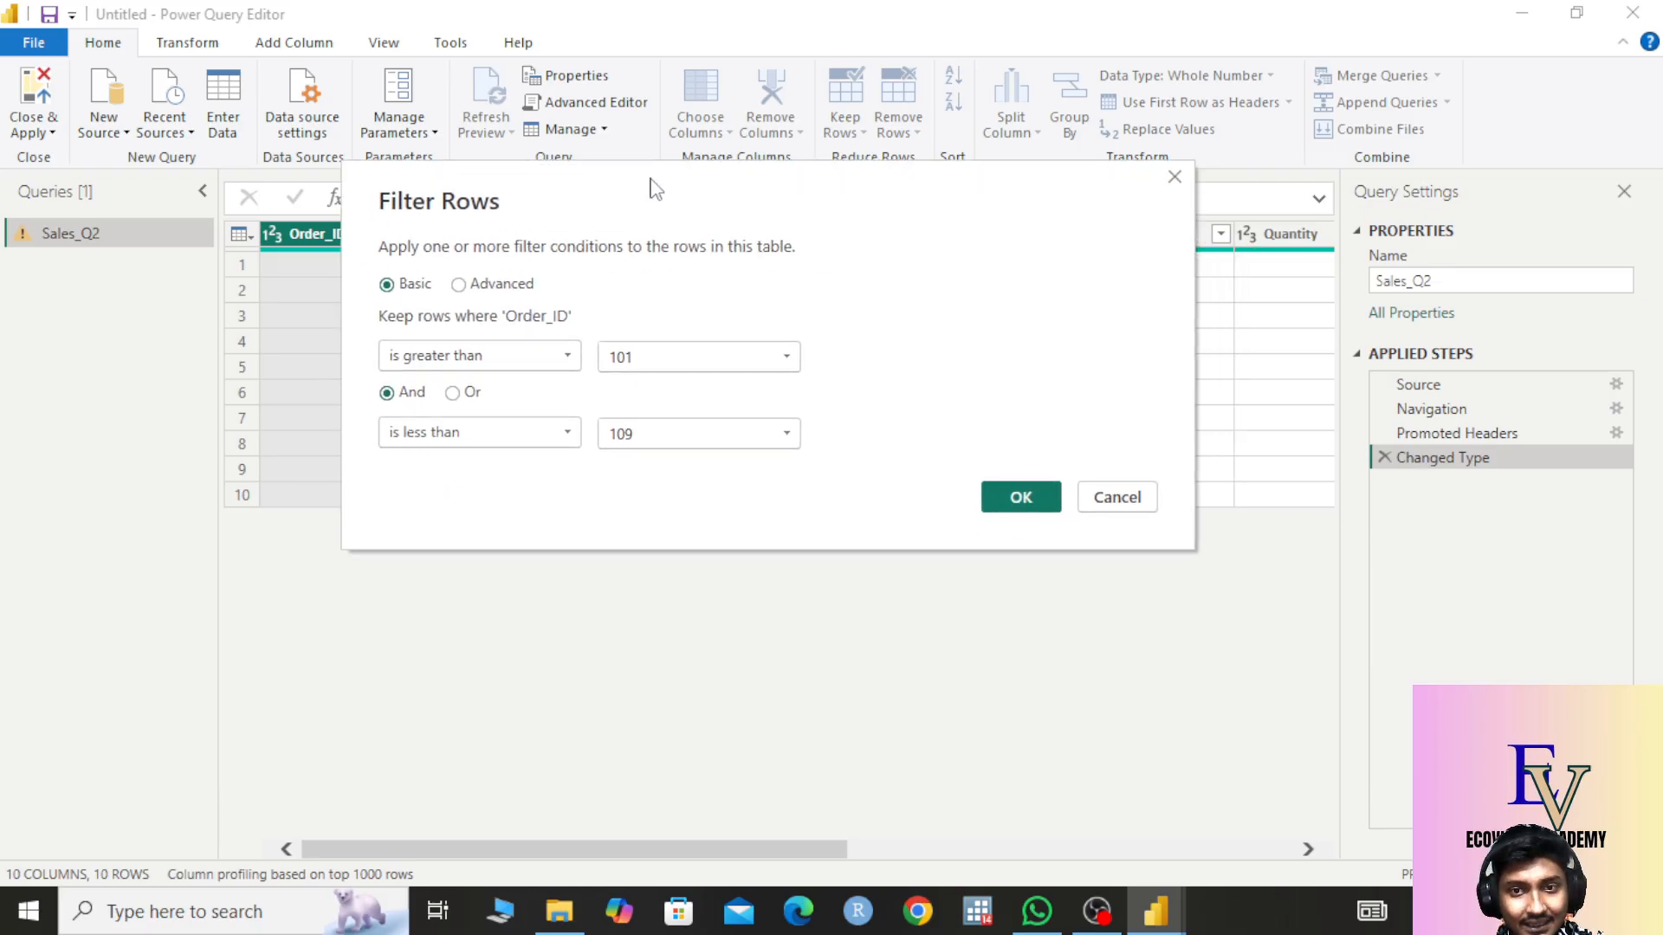
left_click_drag(655, 186, 1170, 145)
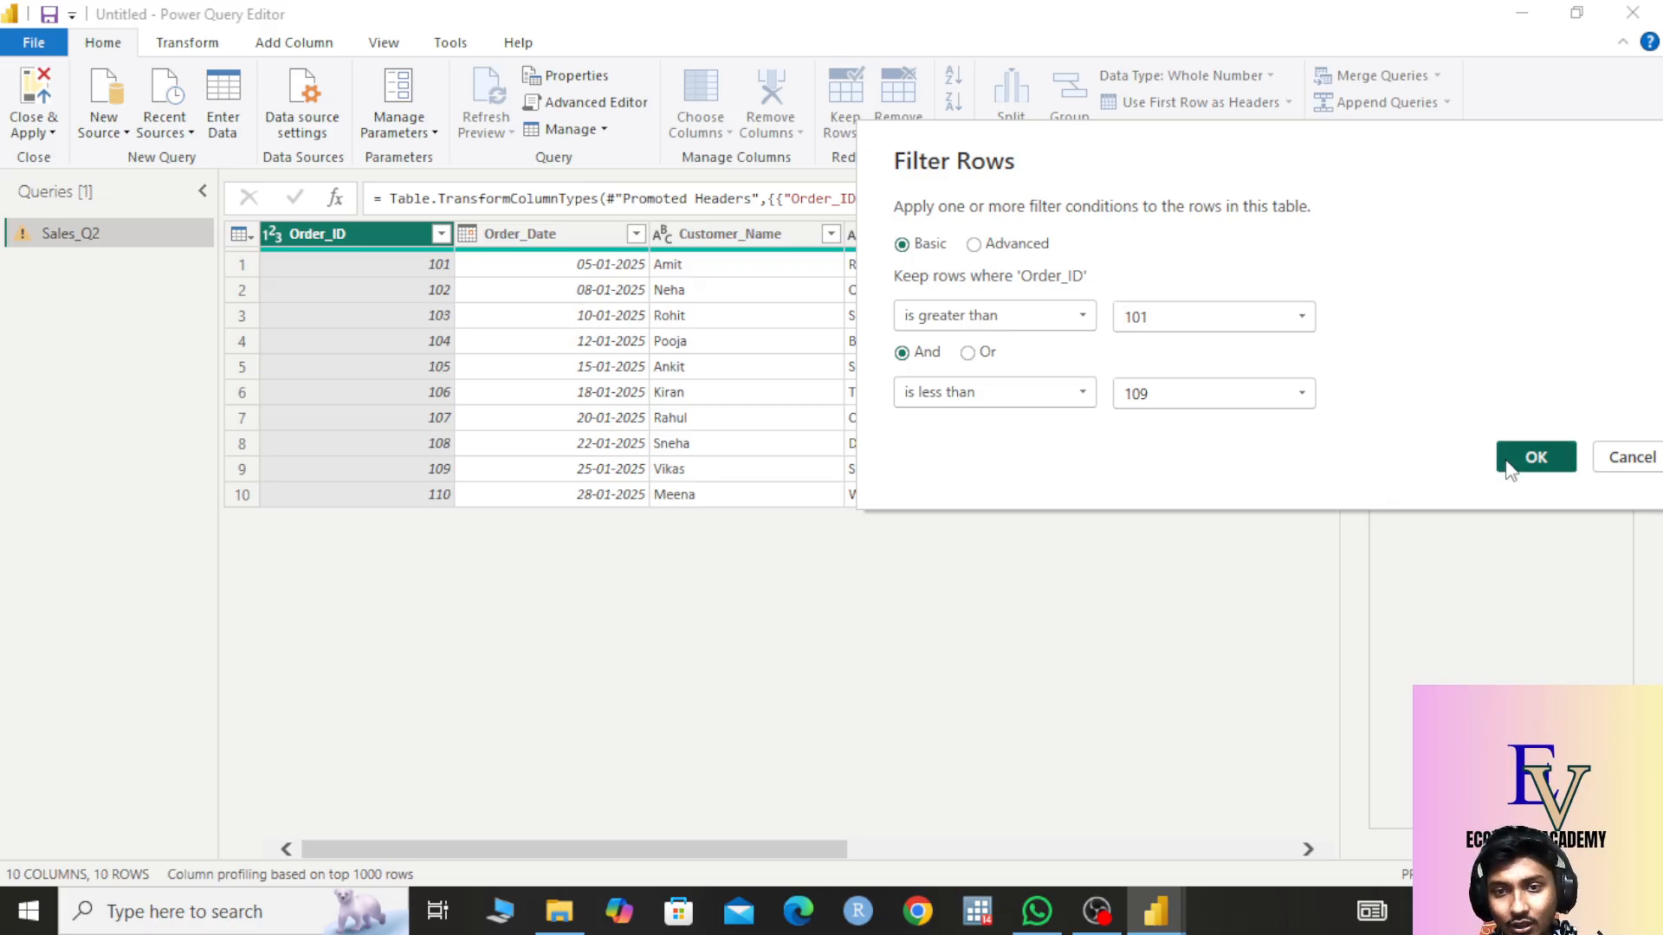
left_click(1535, 458)
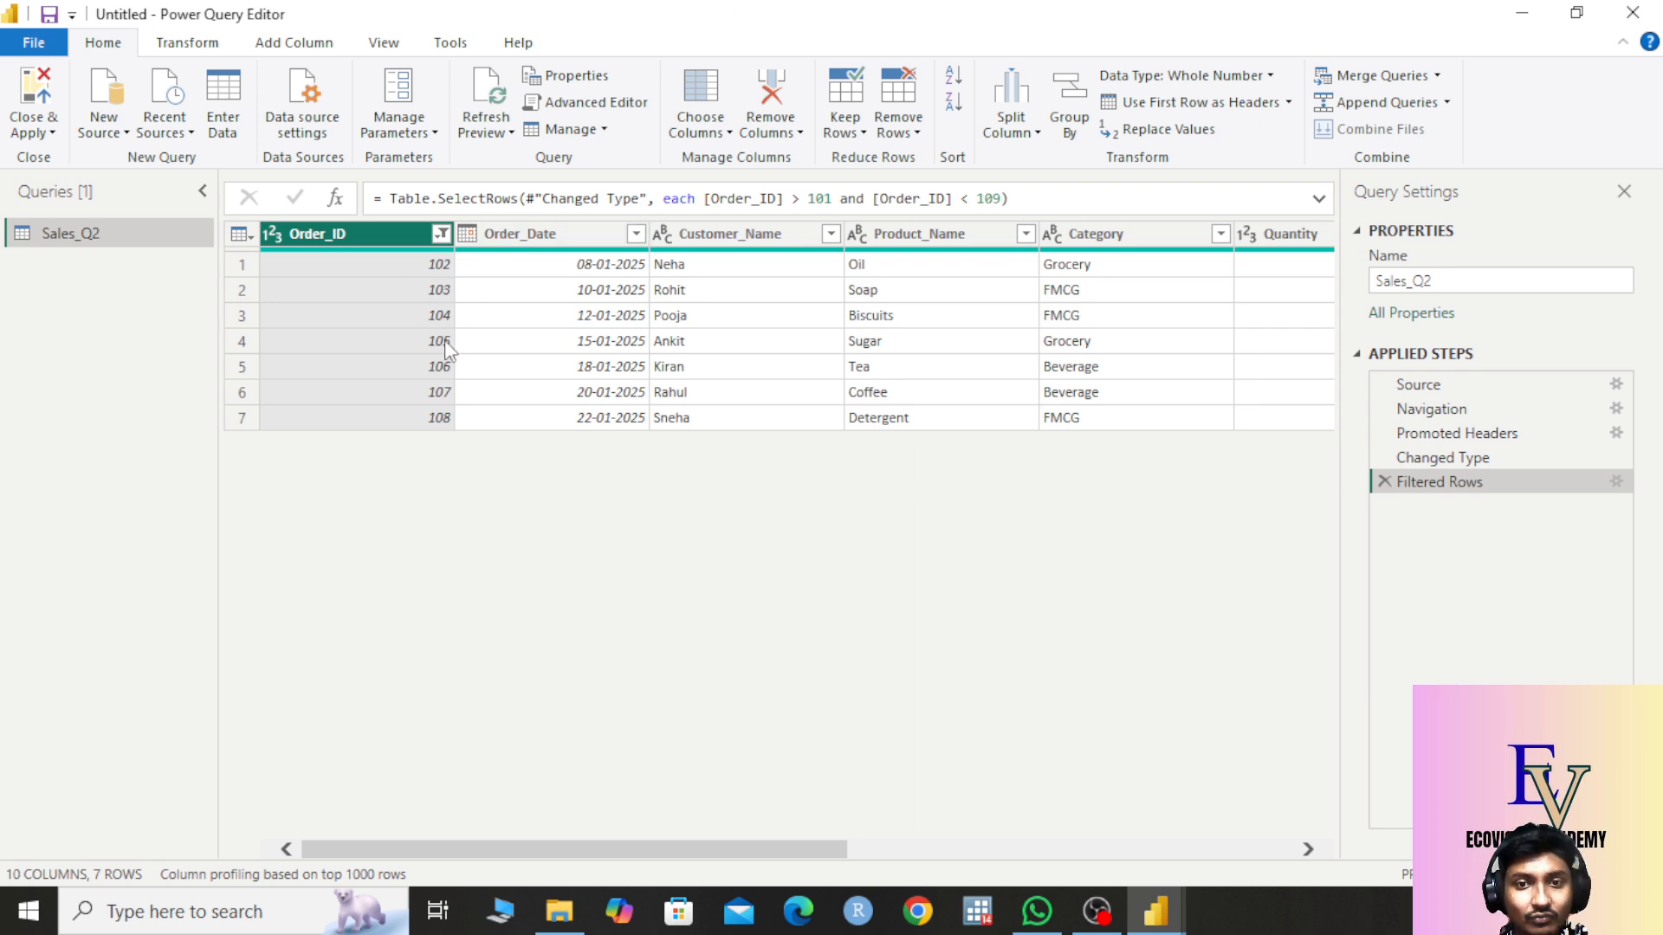
- Check the filtered Order_ID value list and remove the Filtered Rows step
left_click(441, 233)
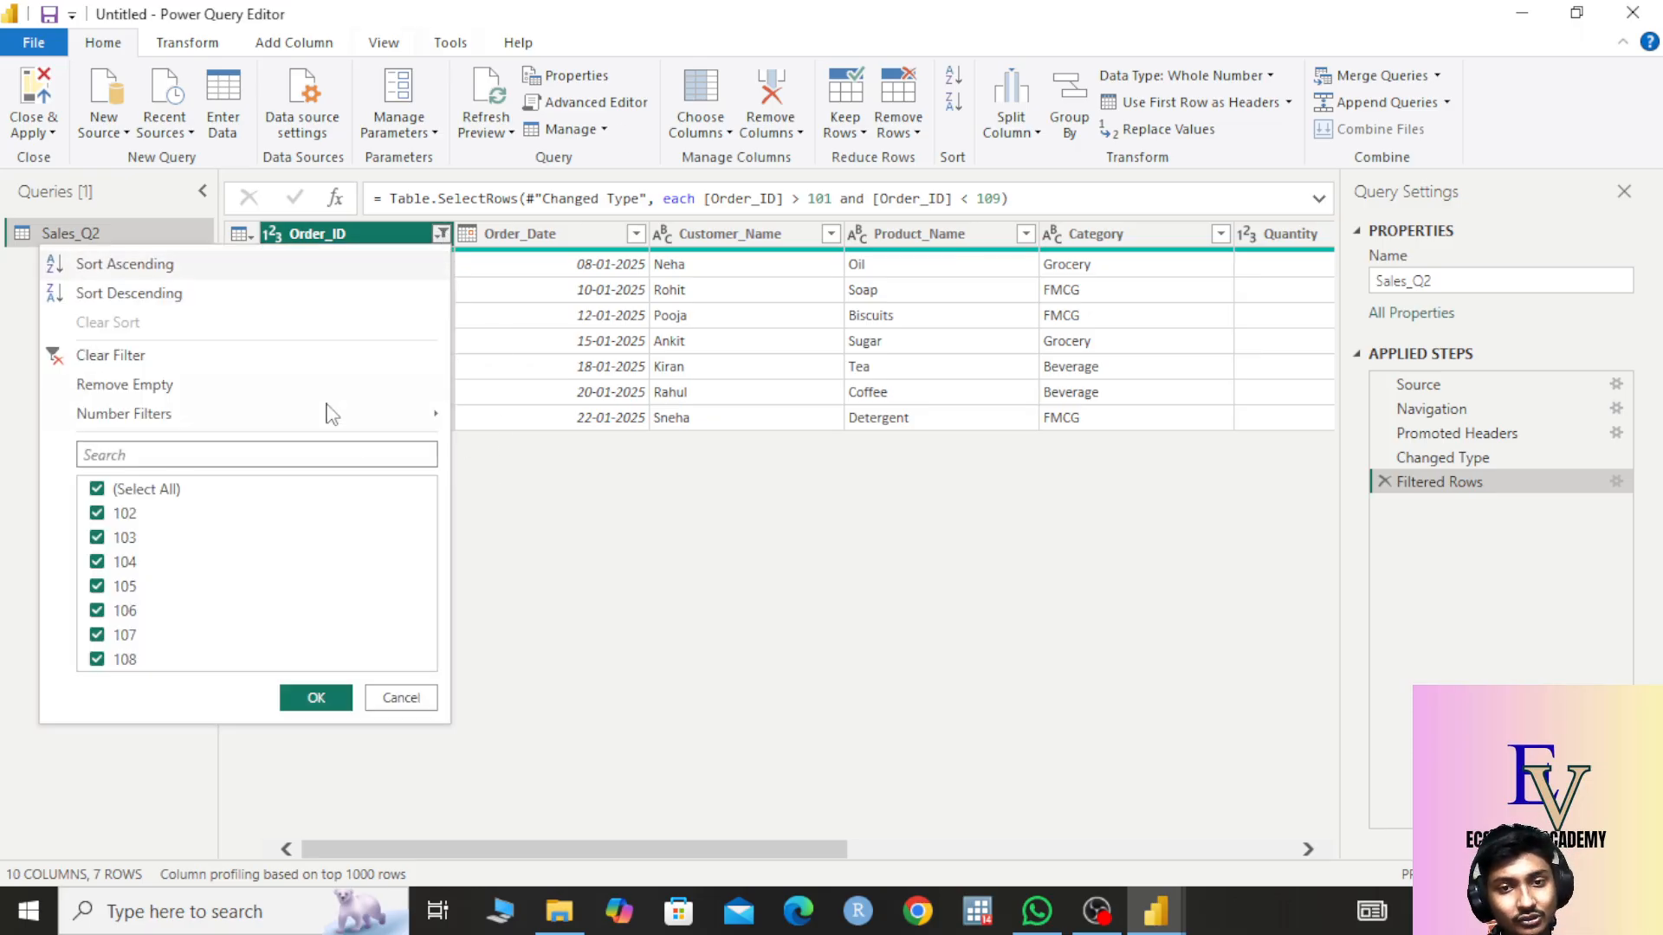
left_click(780, 556)
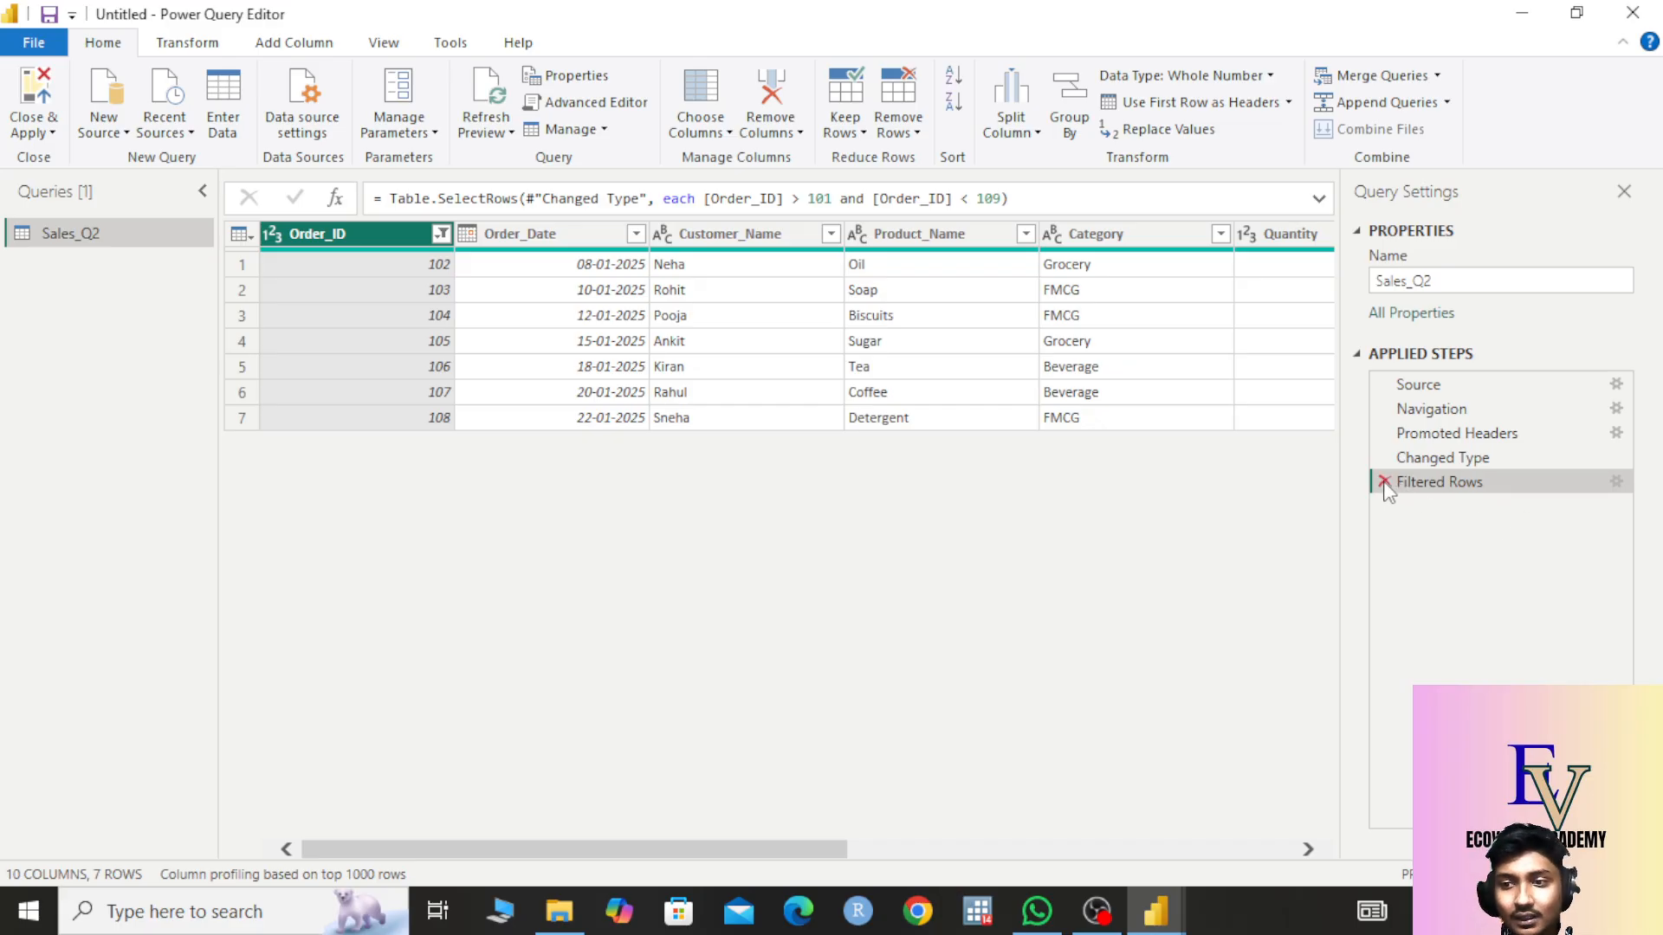
left_click(1384, 481)
- Start a Greater Than Or Equal To number filter on Order_ID with the second row's order ID as the value
left_click(441, 234)
mouse_move(346, 416)
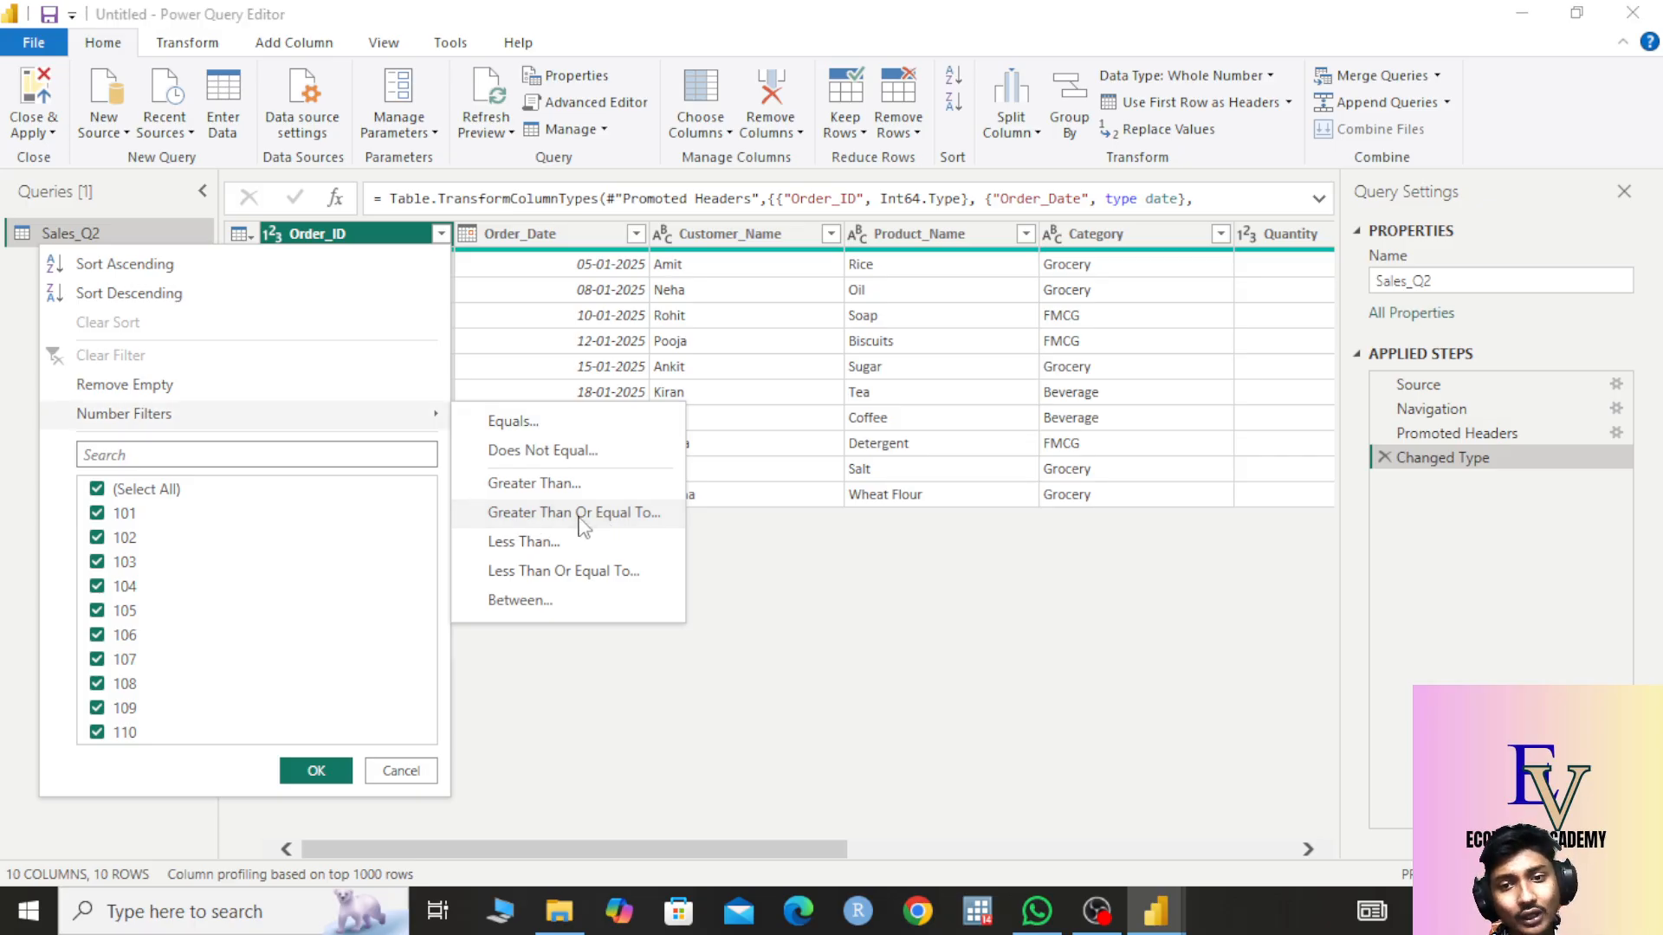
left_click(532, 517)
left_click(613, 451)
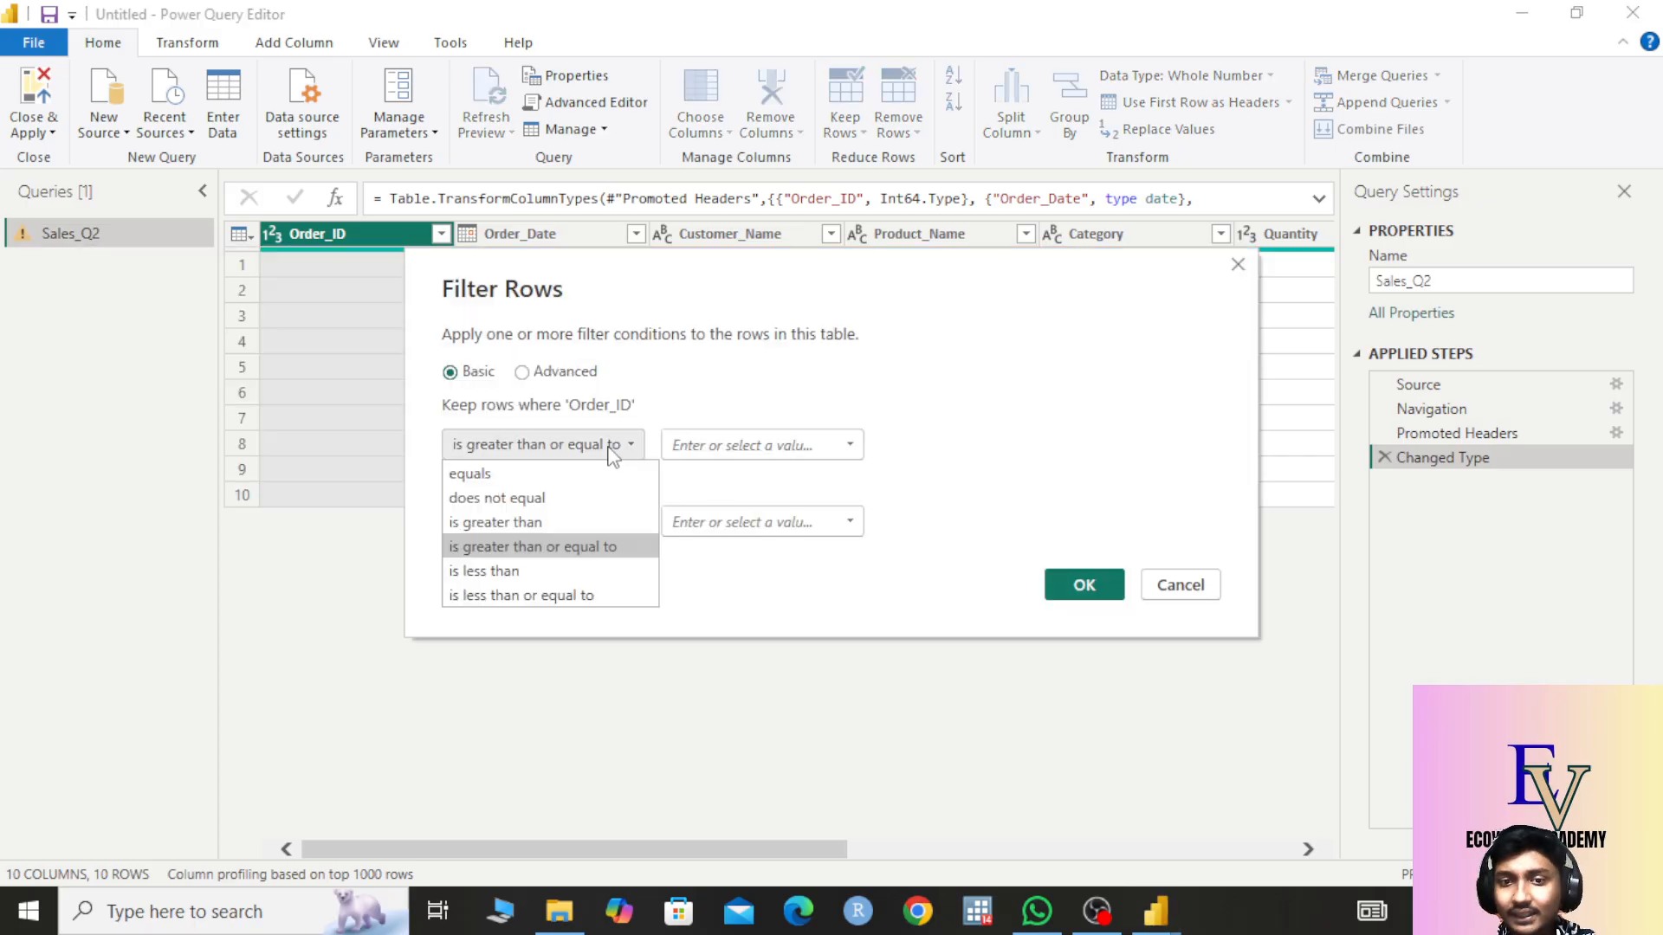
left_click(597, 546)
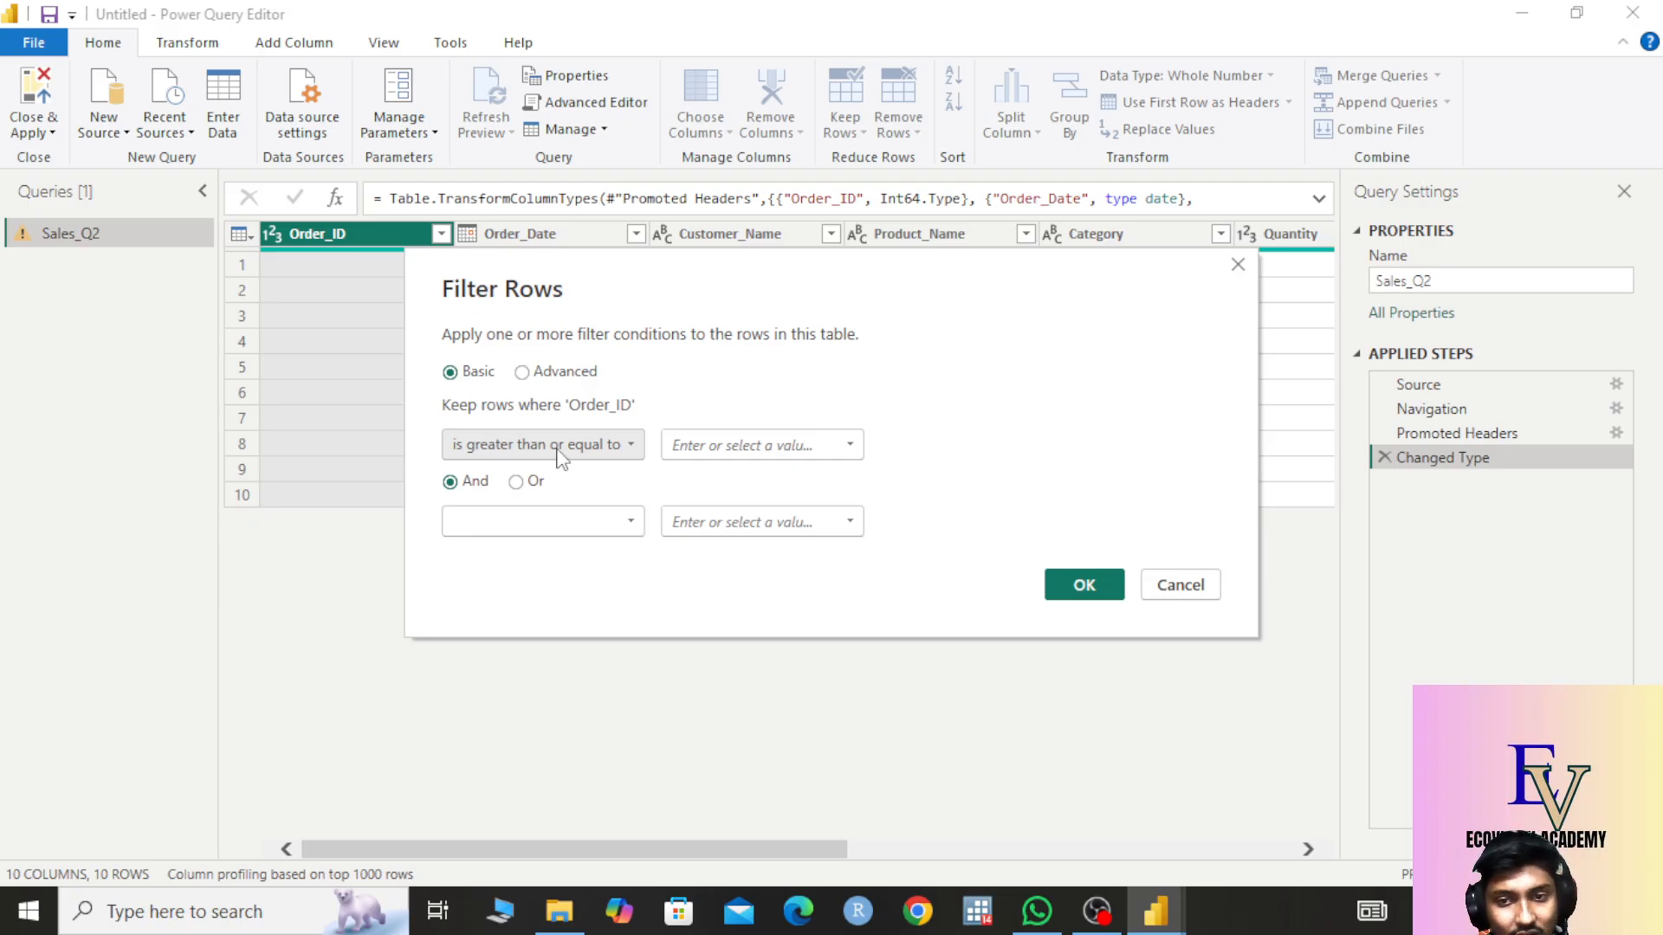
left_click(717, 445)
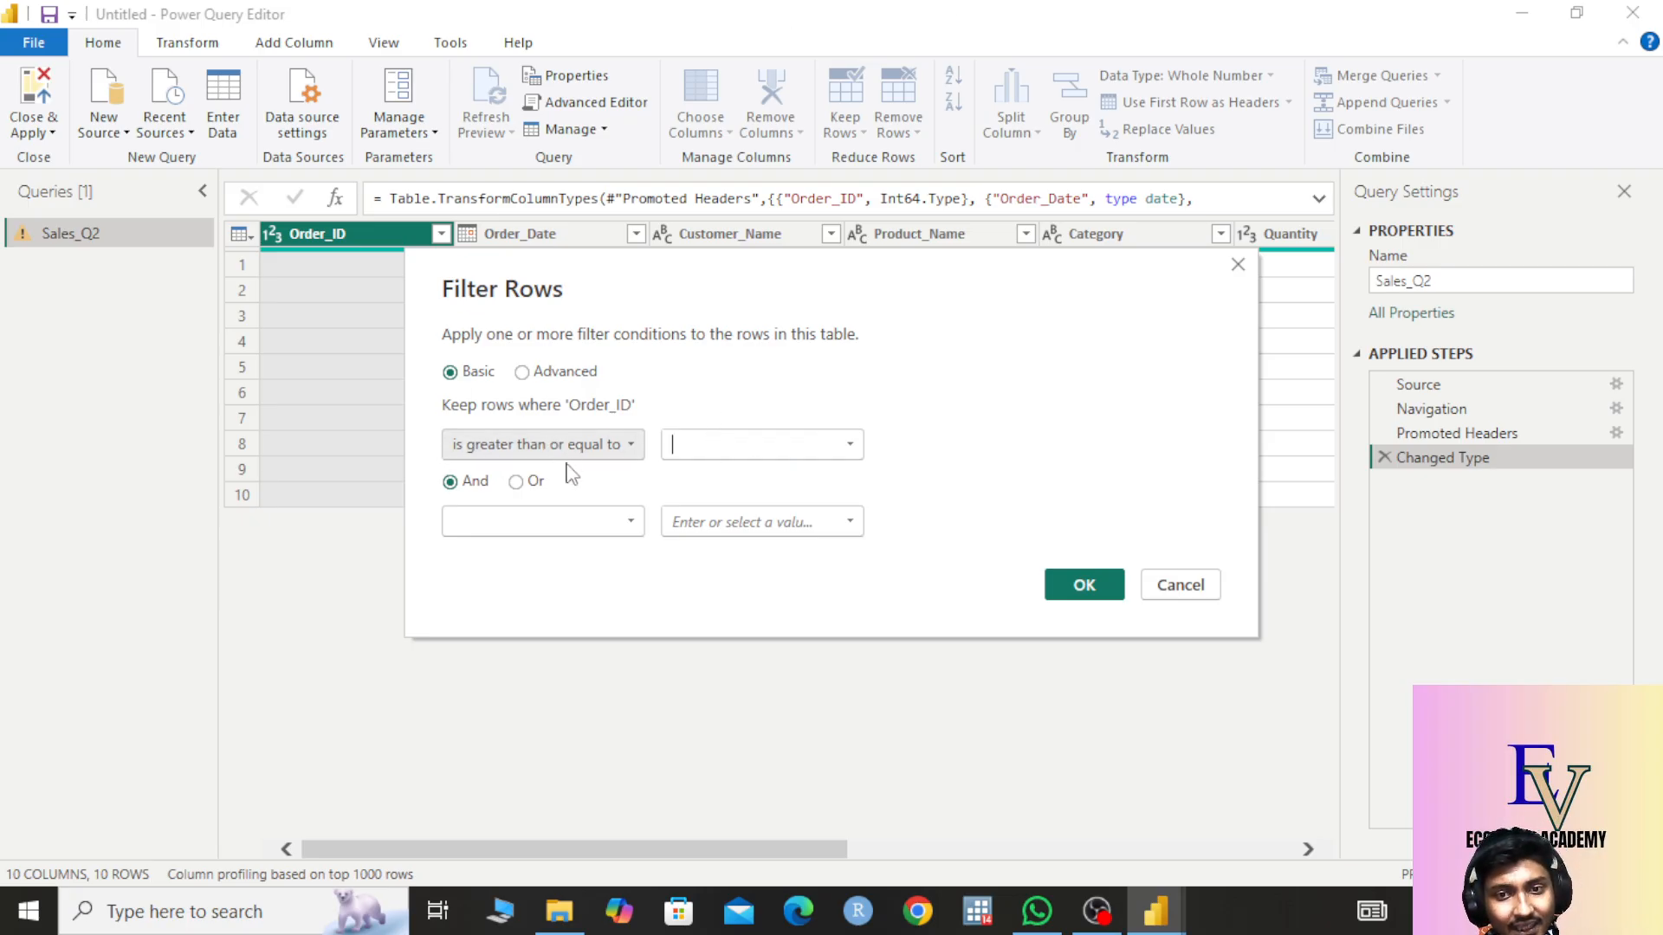
left_click_drag(572, 294, 961, 255)
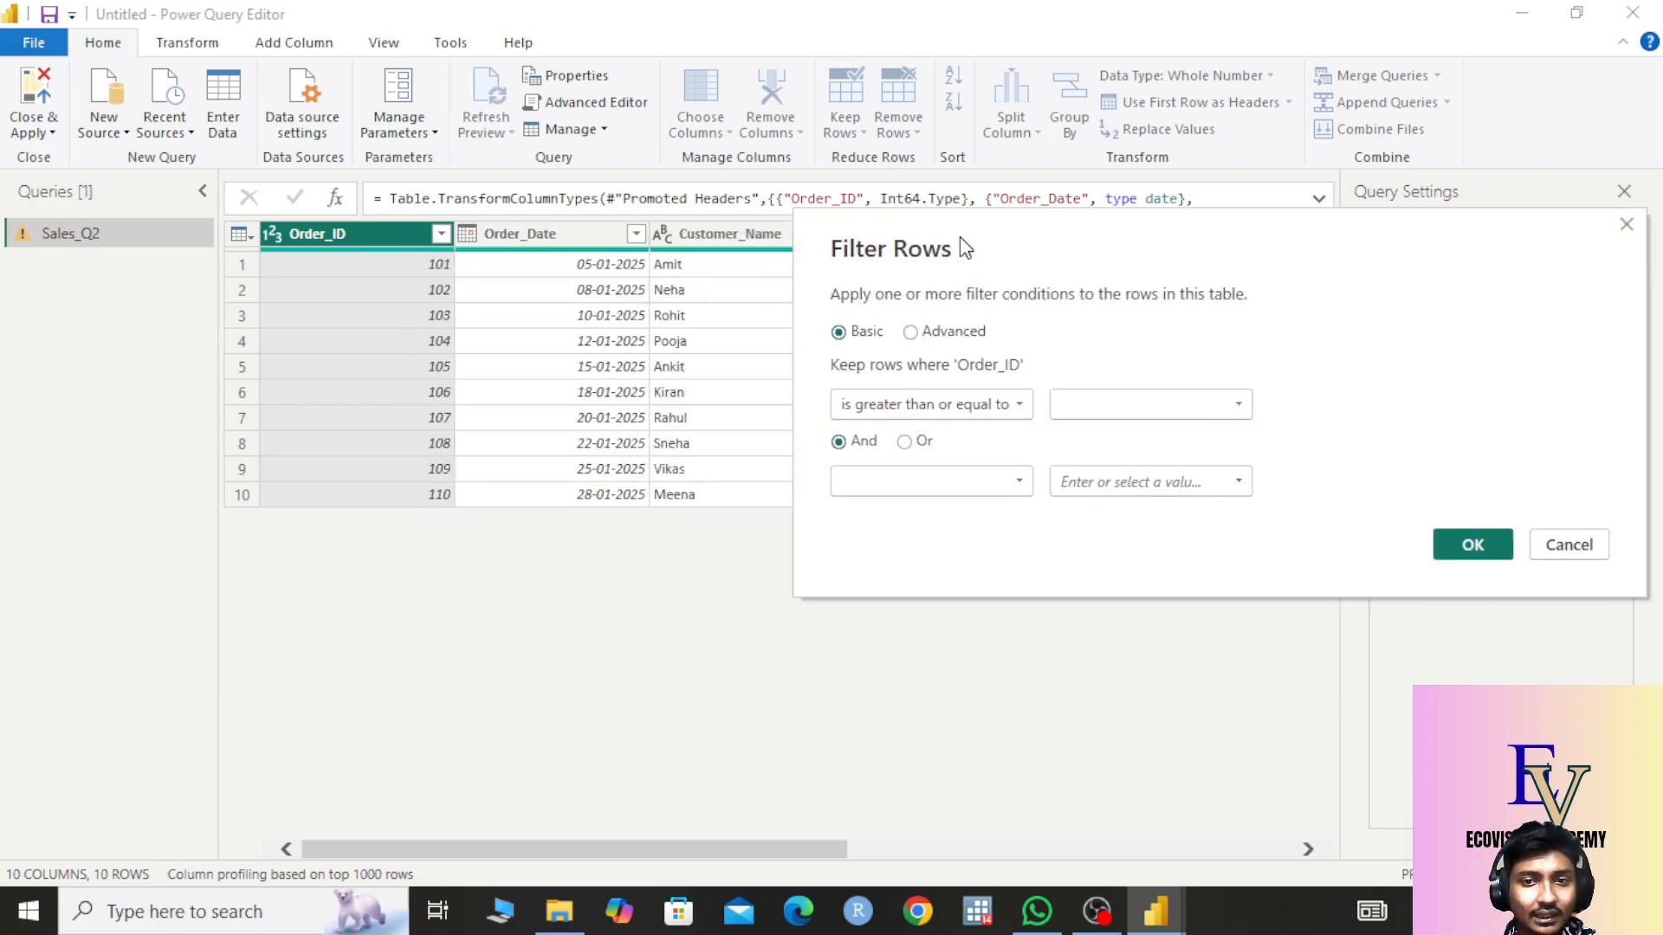
left_click(1149, 407)
type("102")
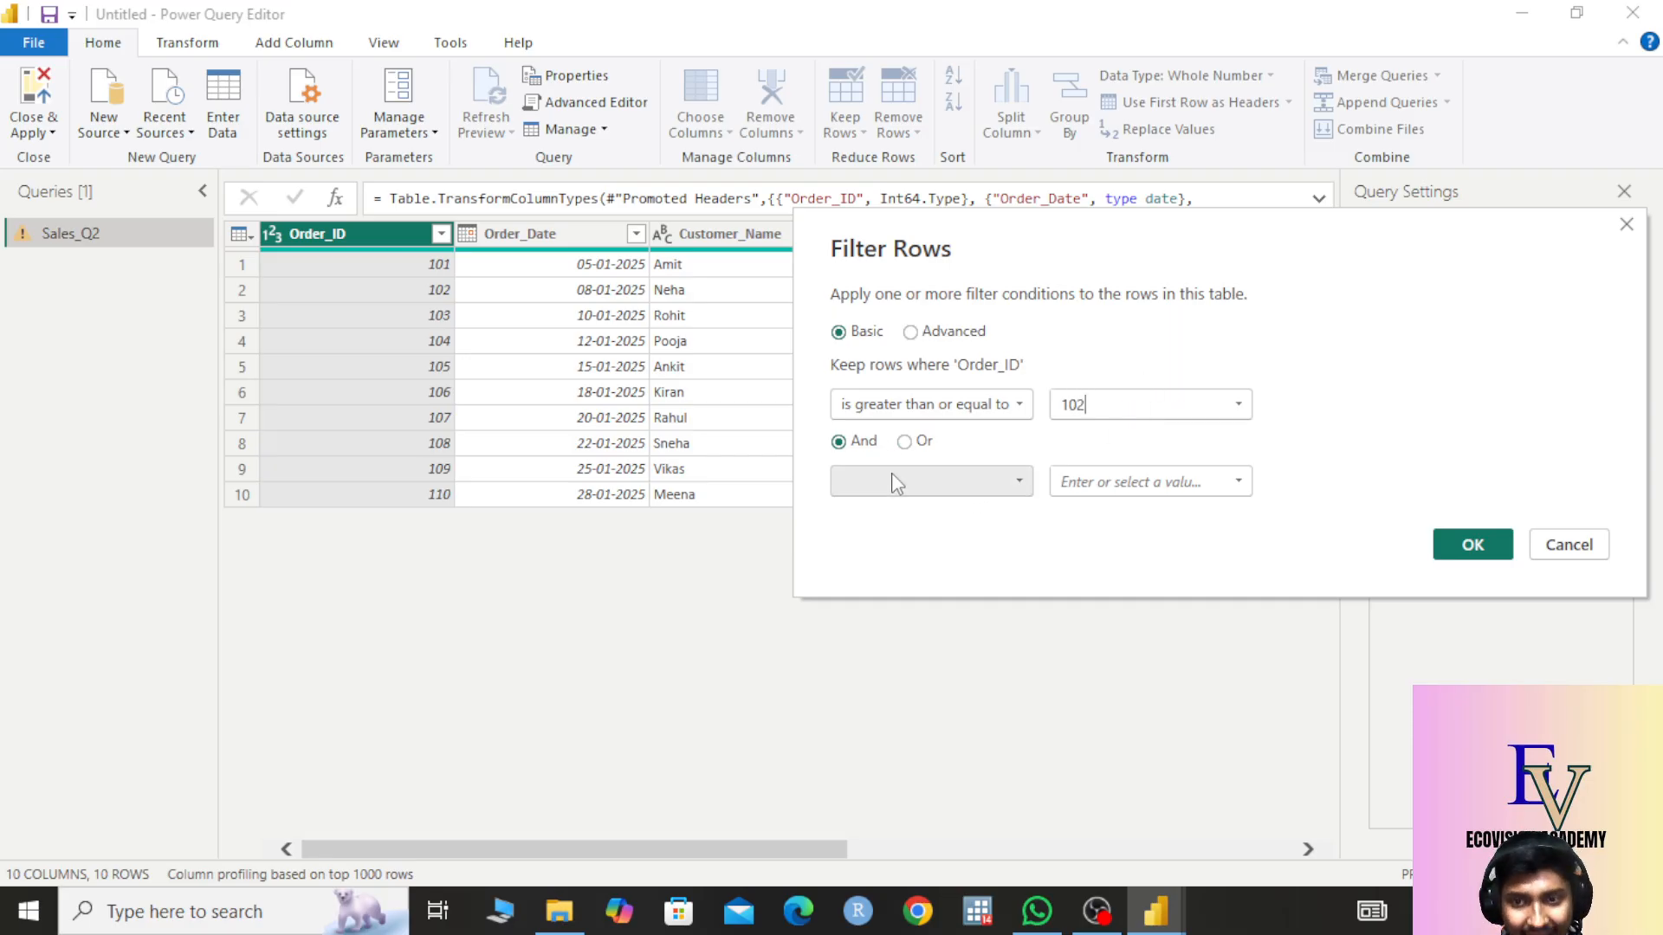
- Complete the filter with an And condition of less than or equal to the eighth row's order ID, and remove the resulting filter step
left_click(979, 485)
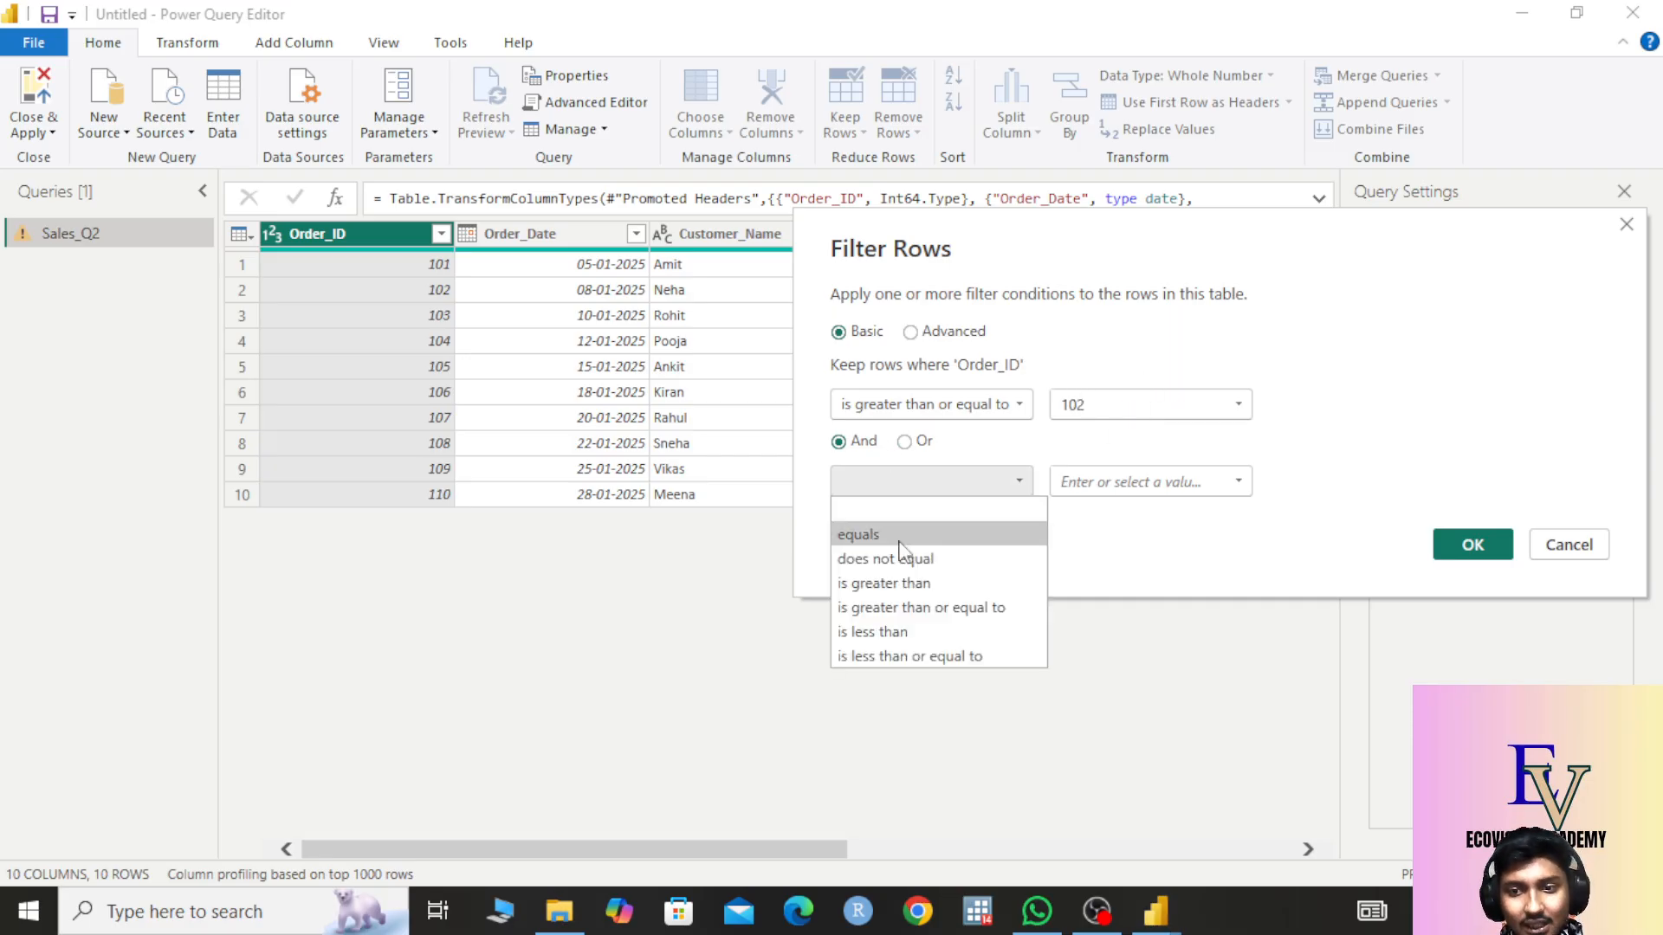
left_click(942, 655)
left_click(1100, 482)
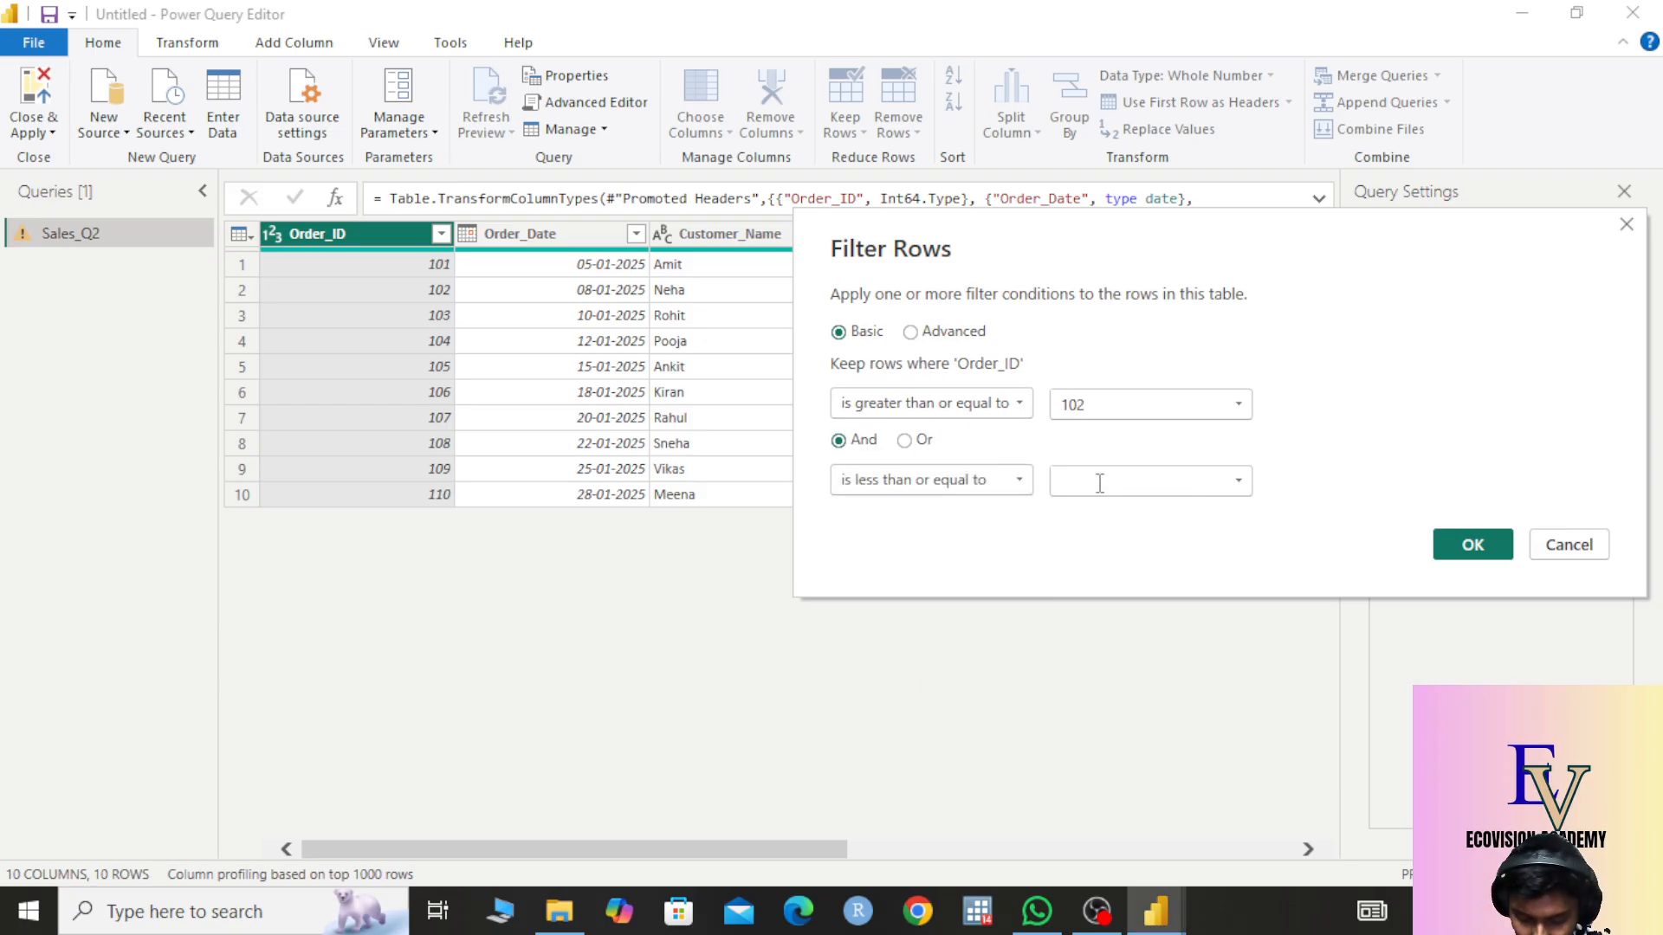
type("108")
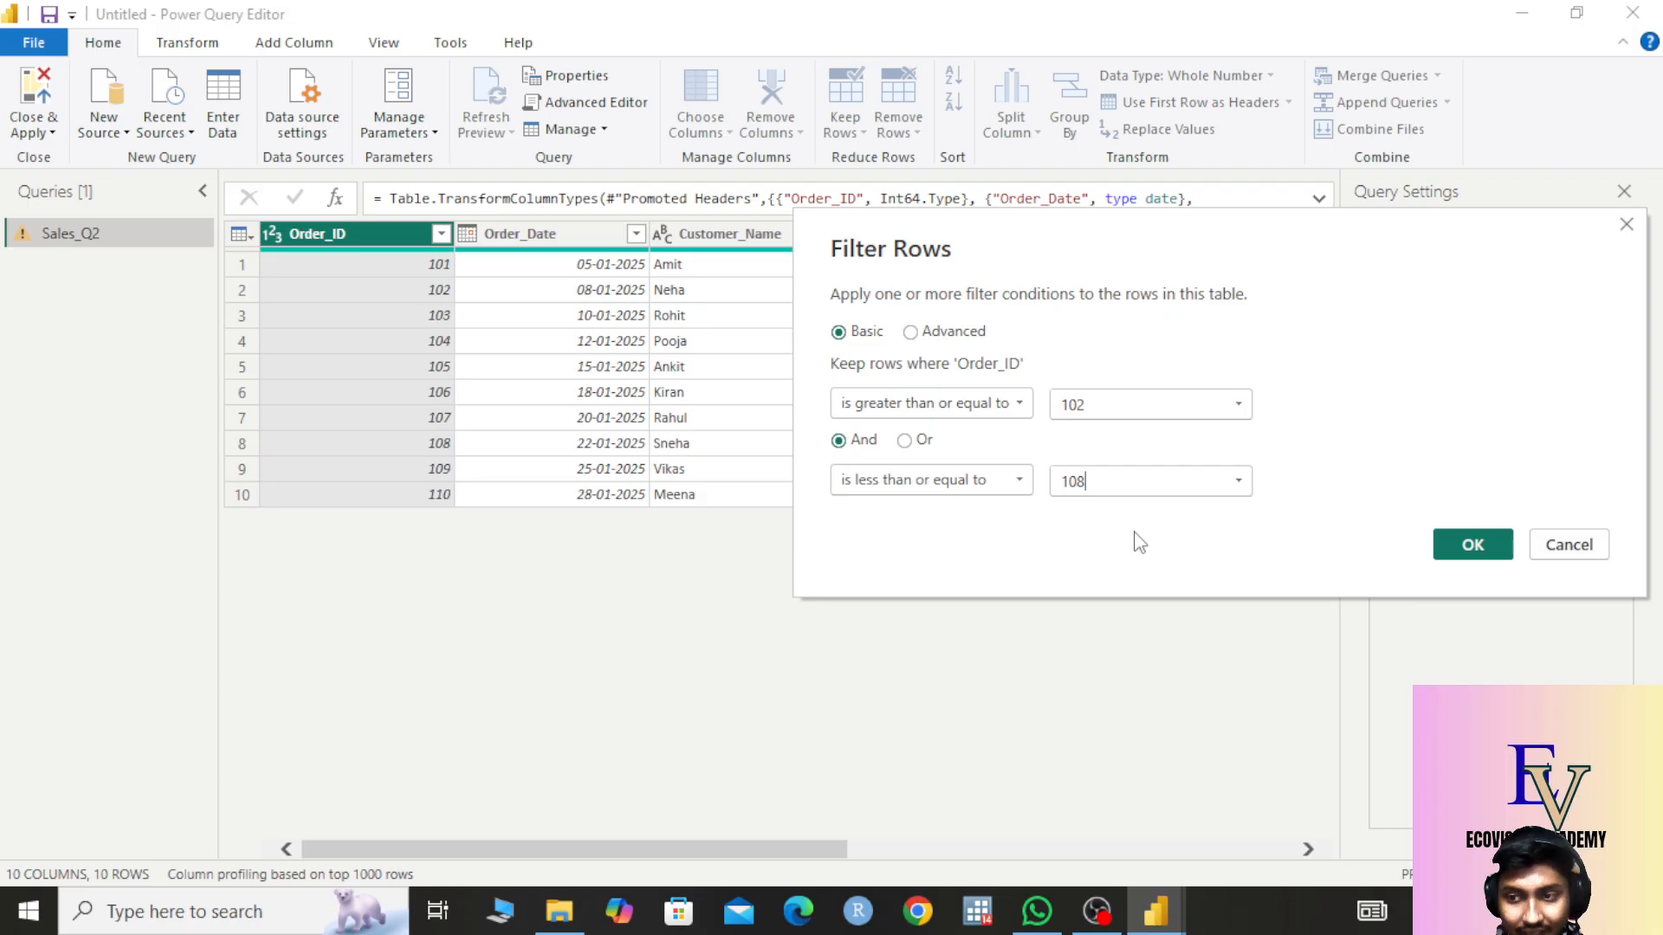
left_click(1472, 544)
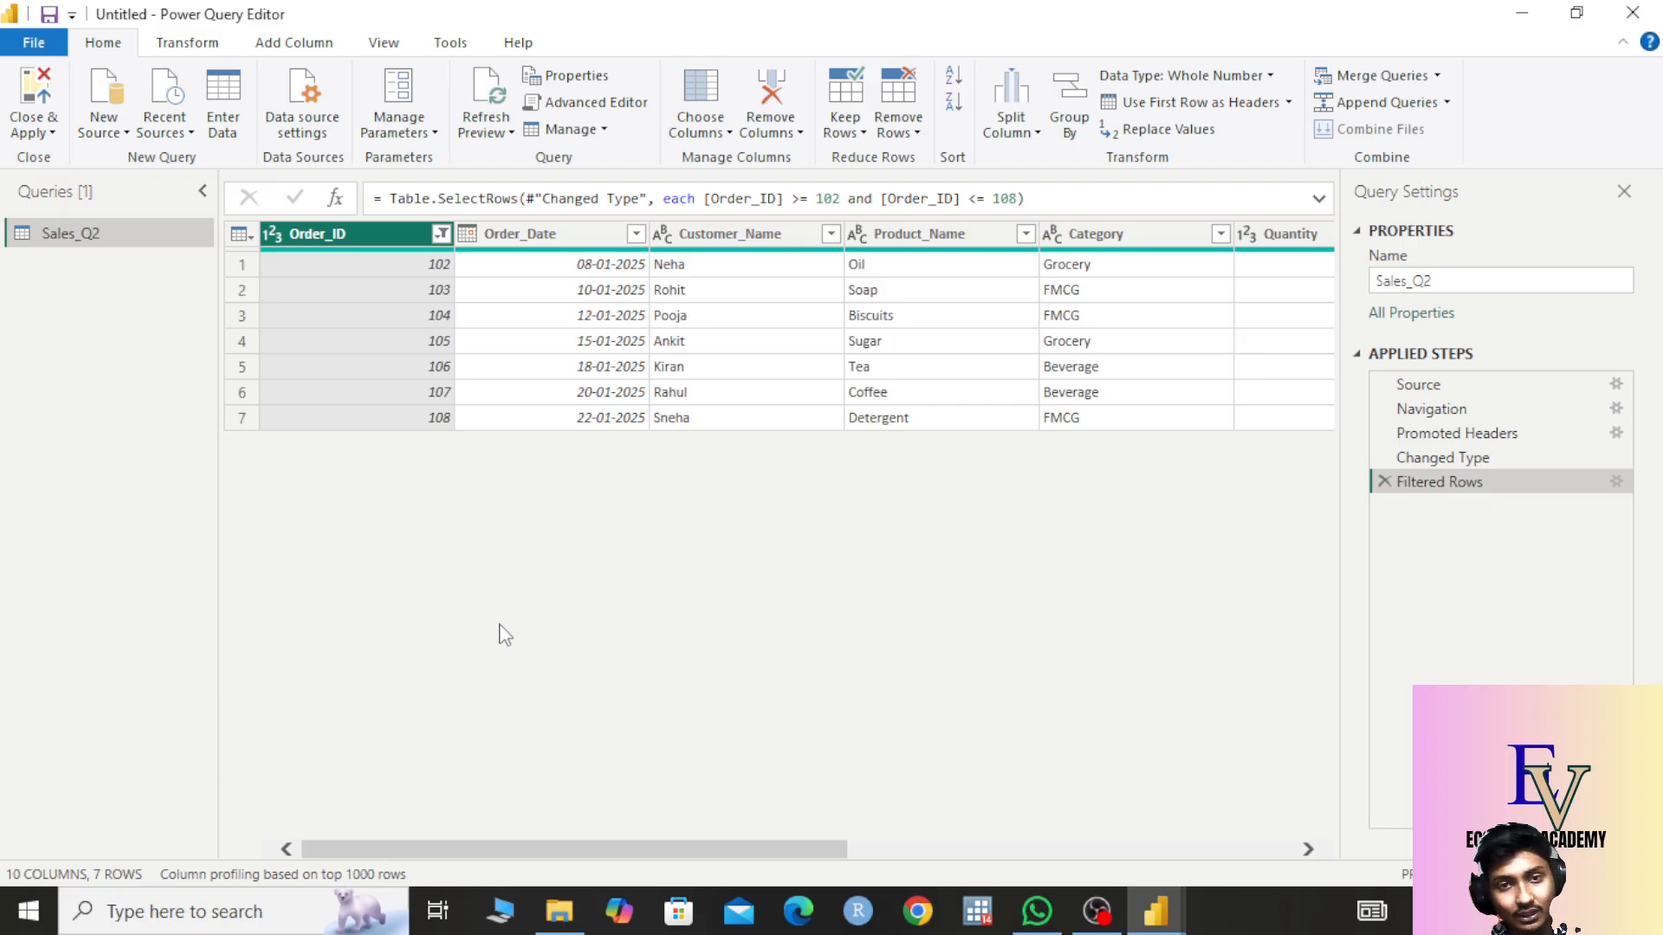
left_click(1384, 481)
left_click(437, 234)
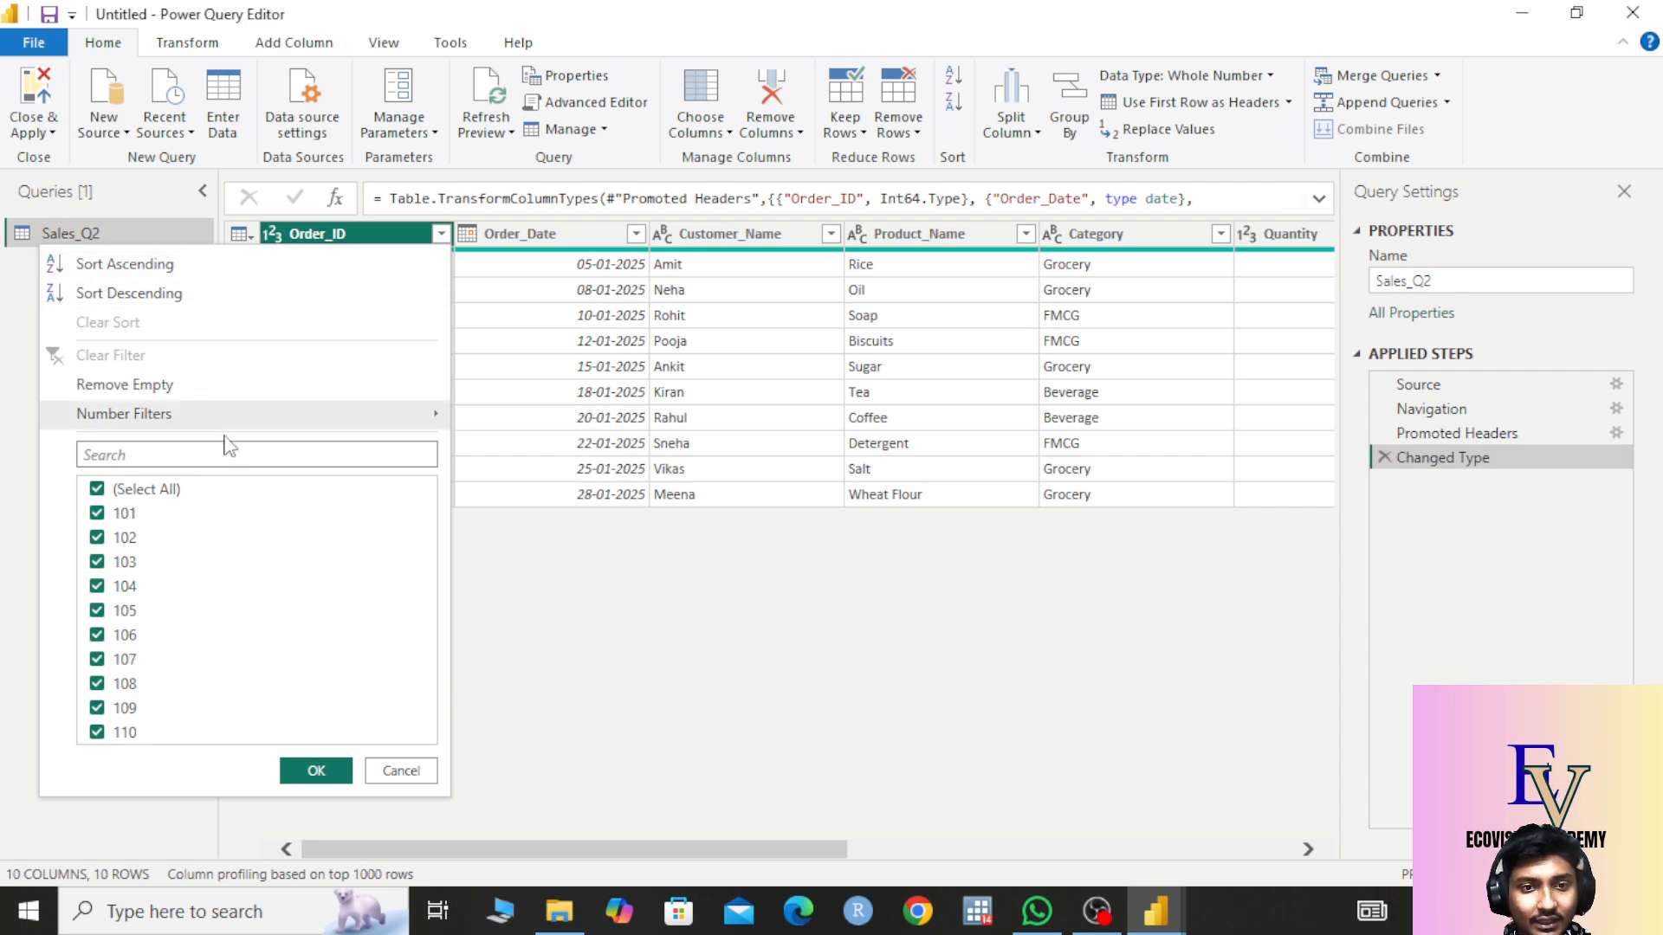
mouse_move(276, 426)
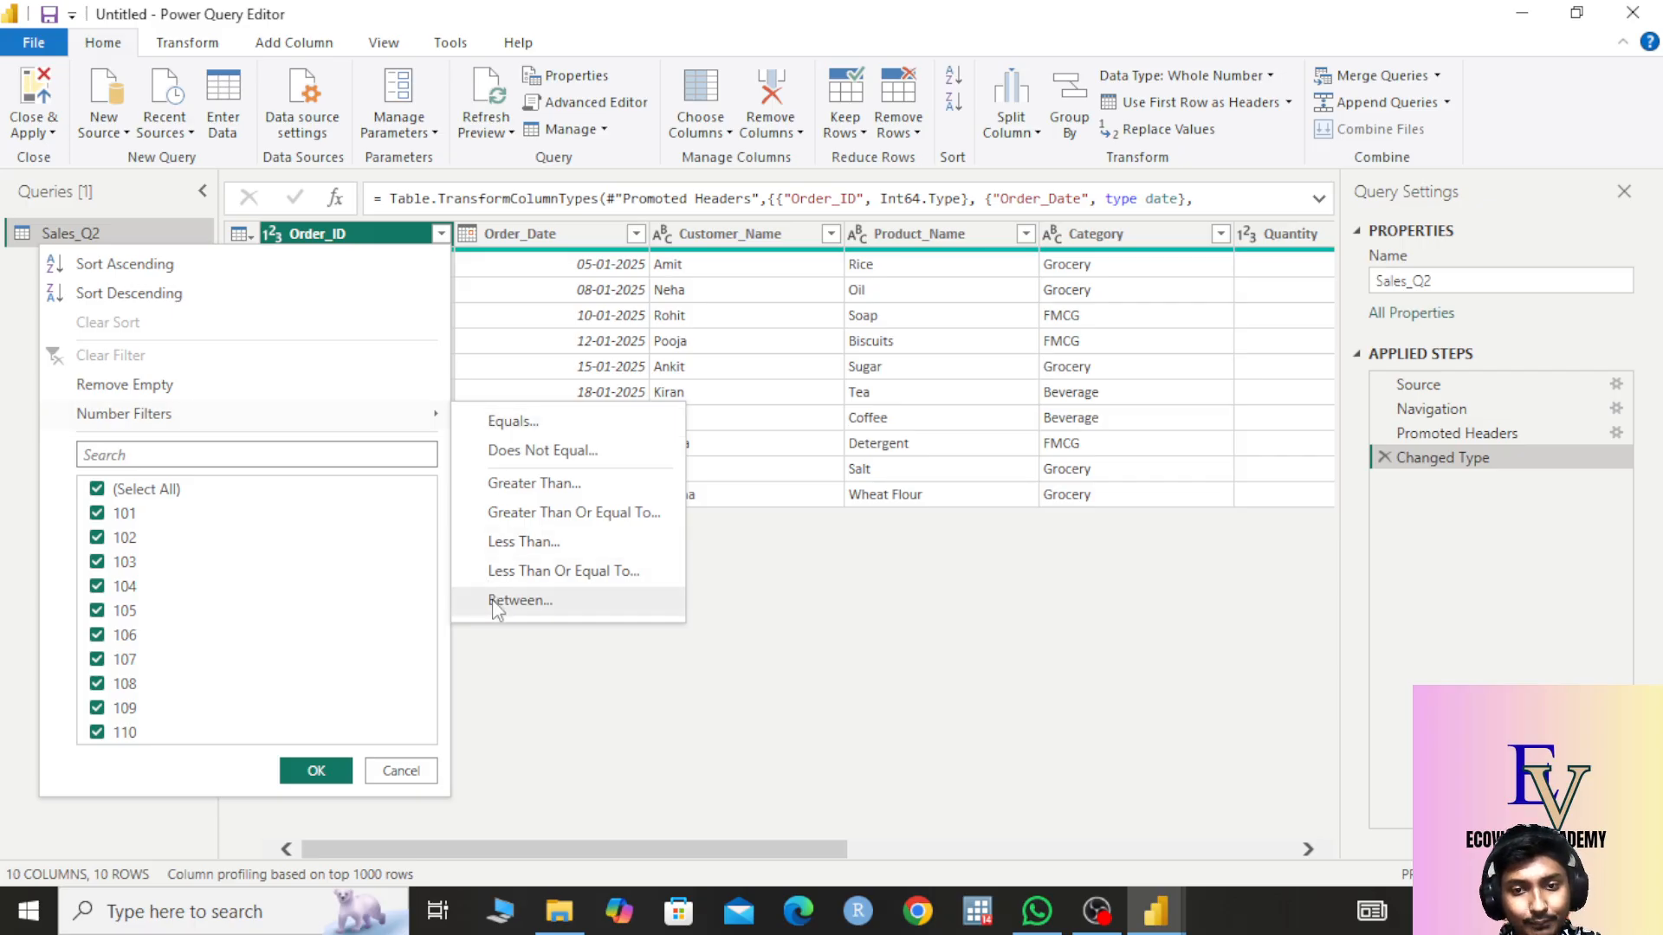
left_click(511, 599)
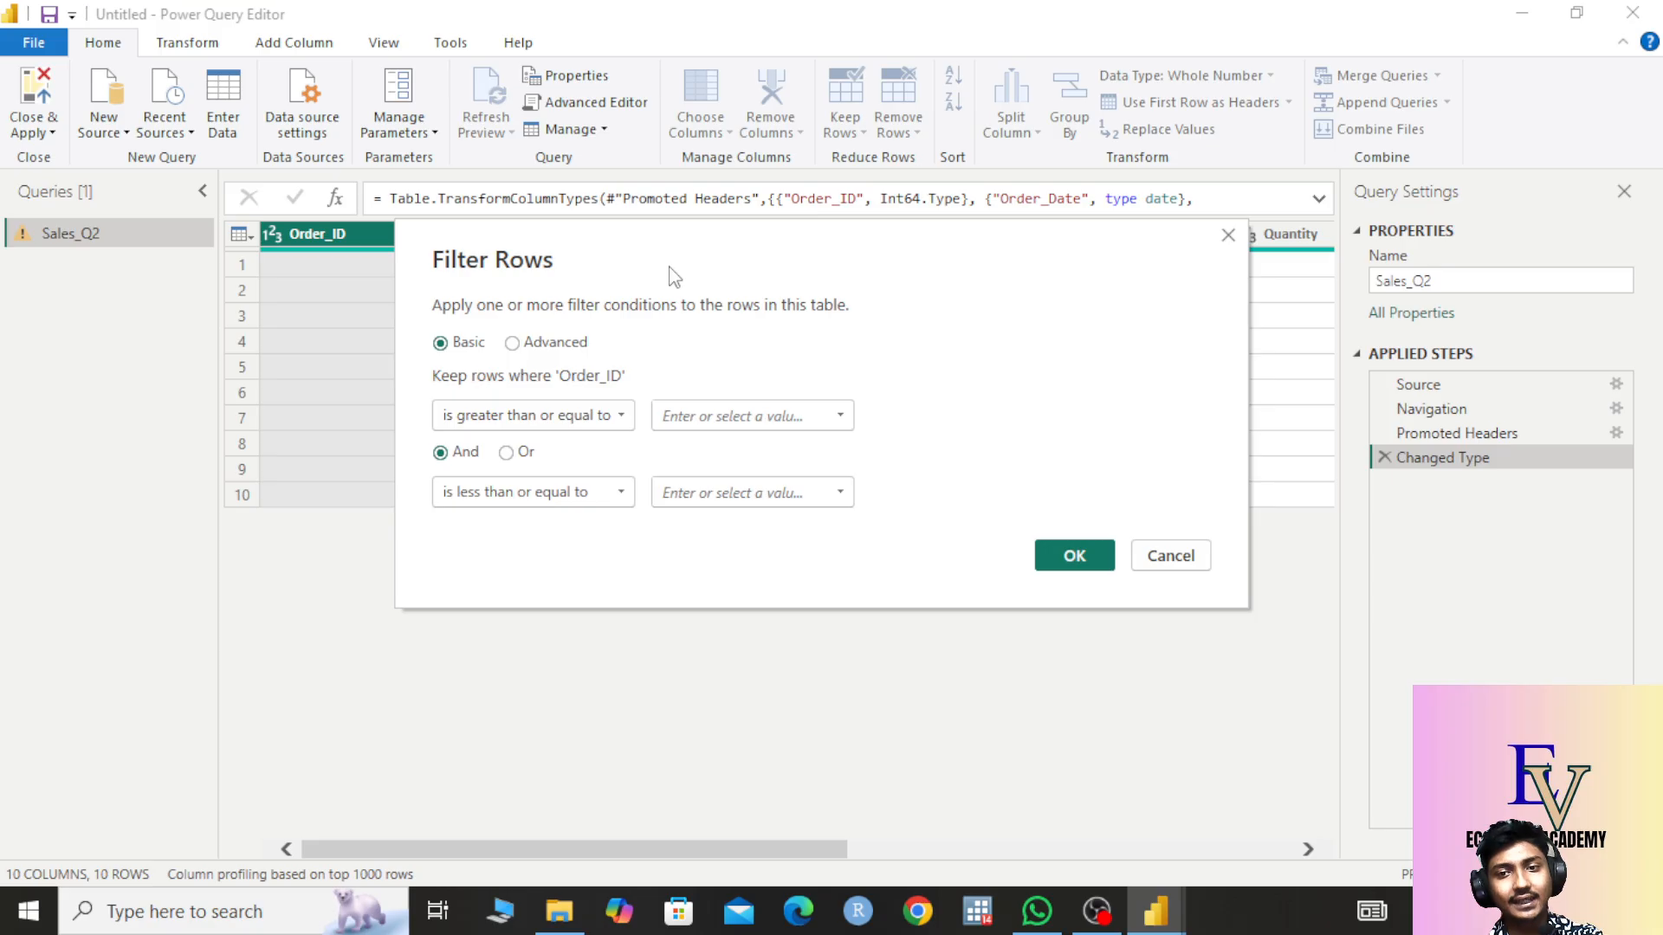
left_click(594, 417)
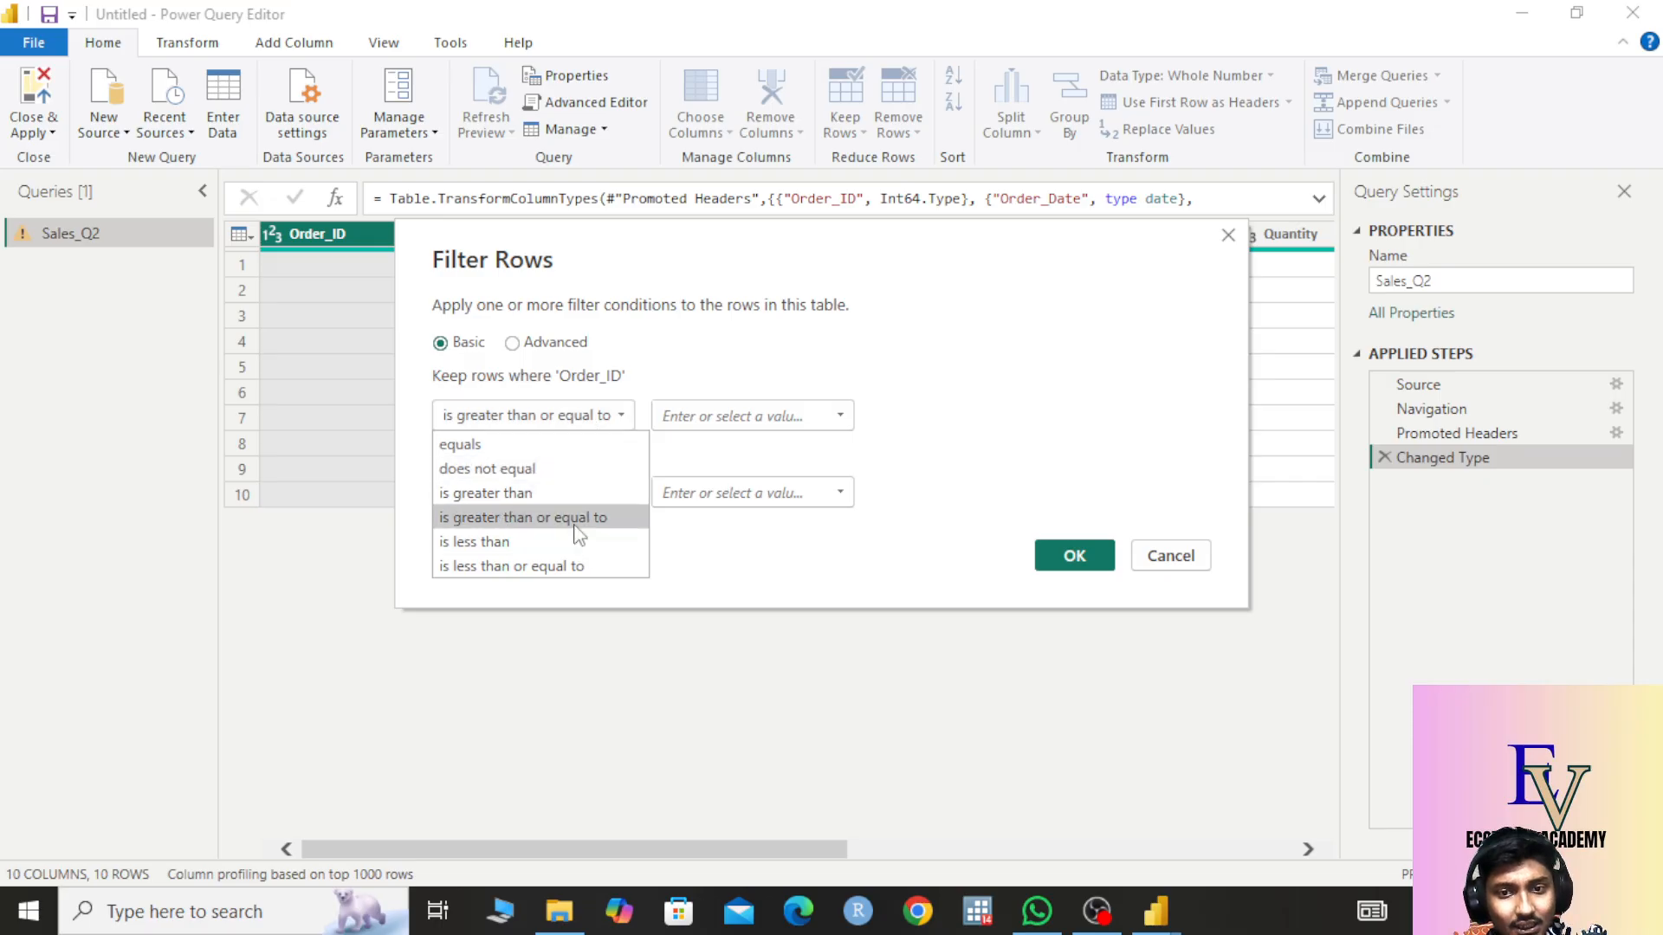
left_click(710, 467)
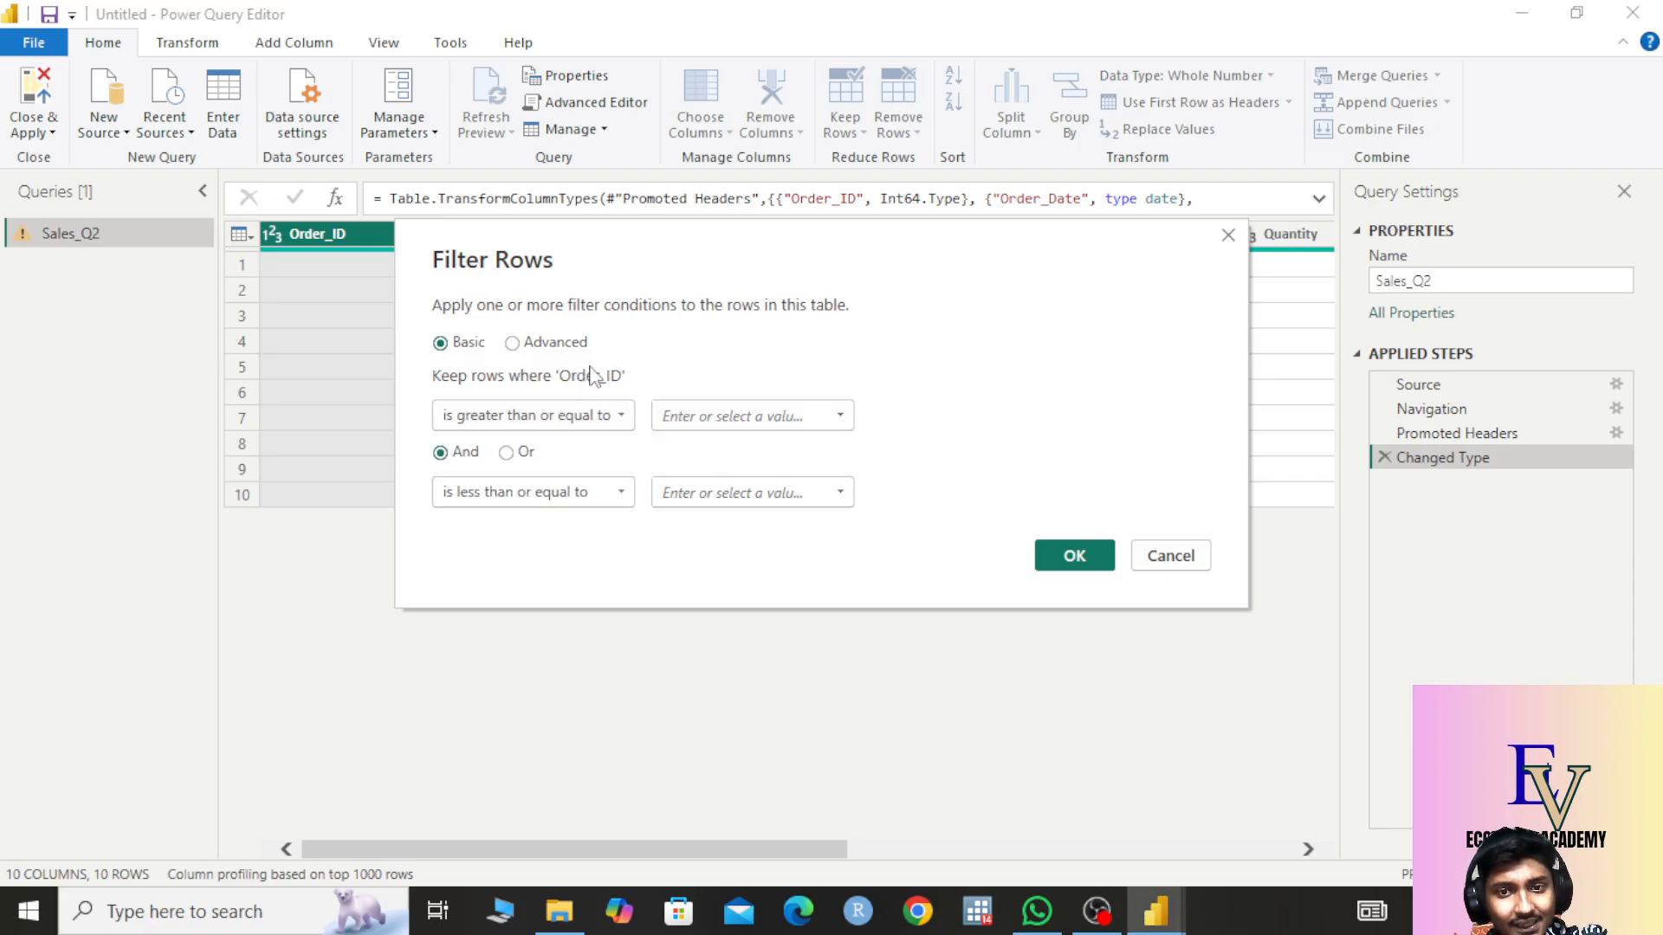
left_click(564, 417)
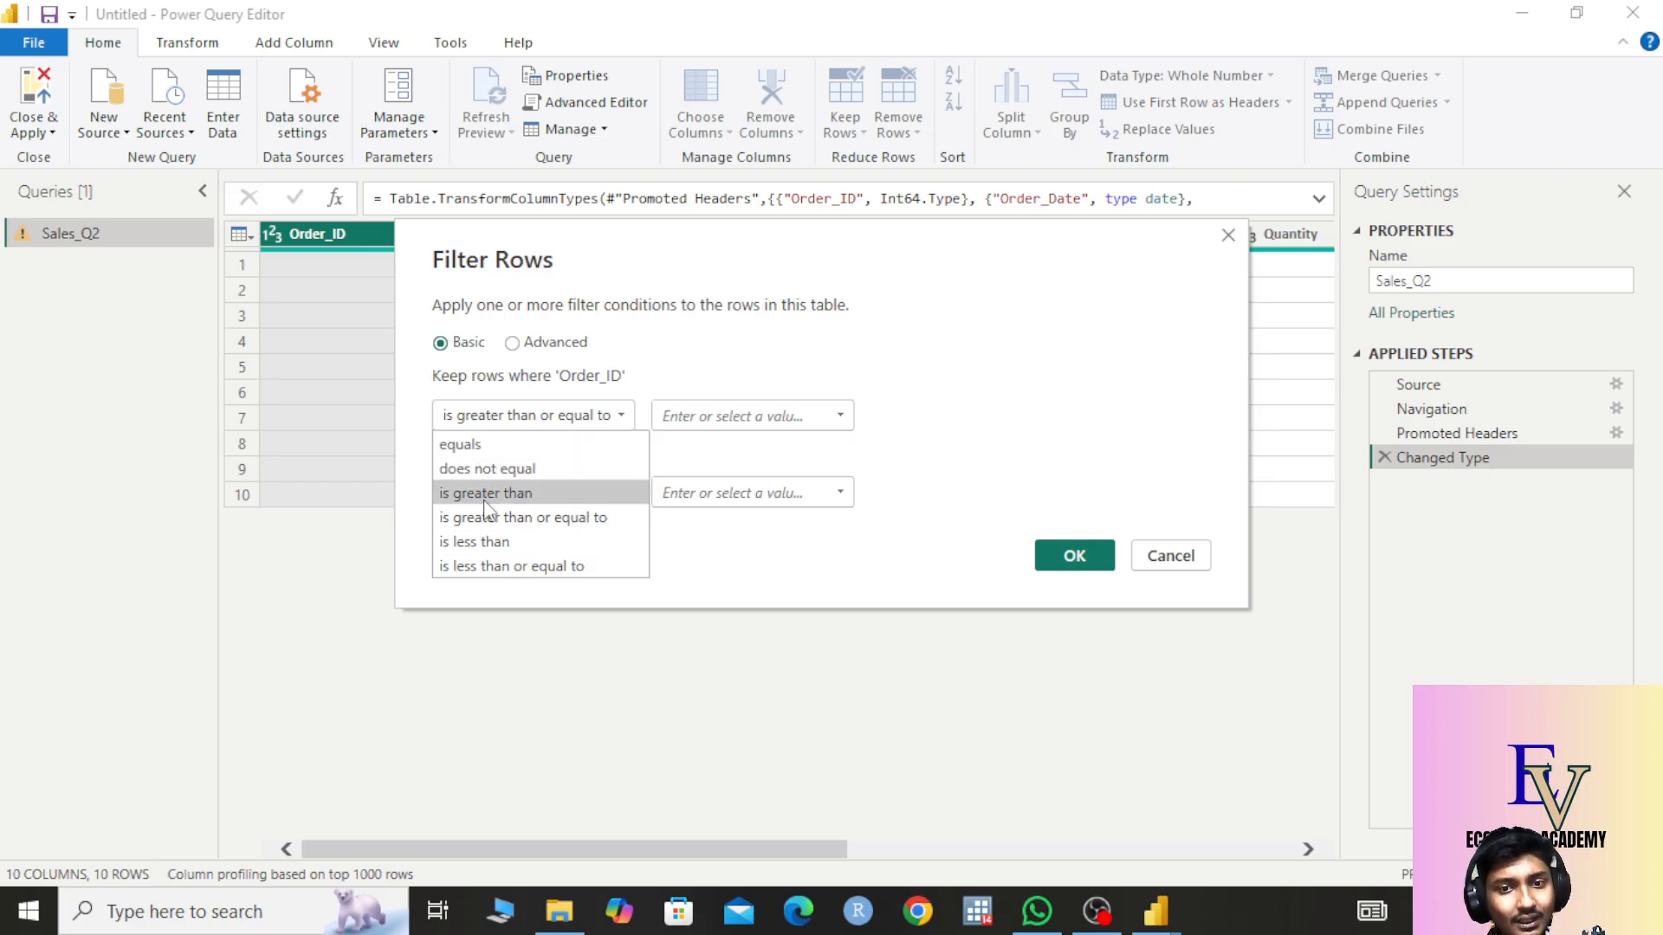
left_click(712, 478)
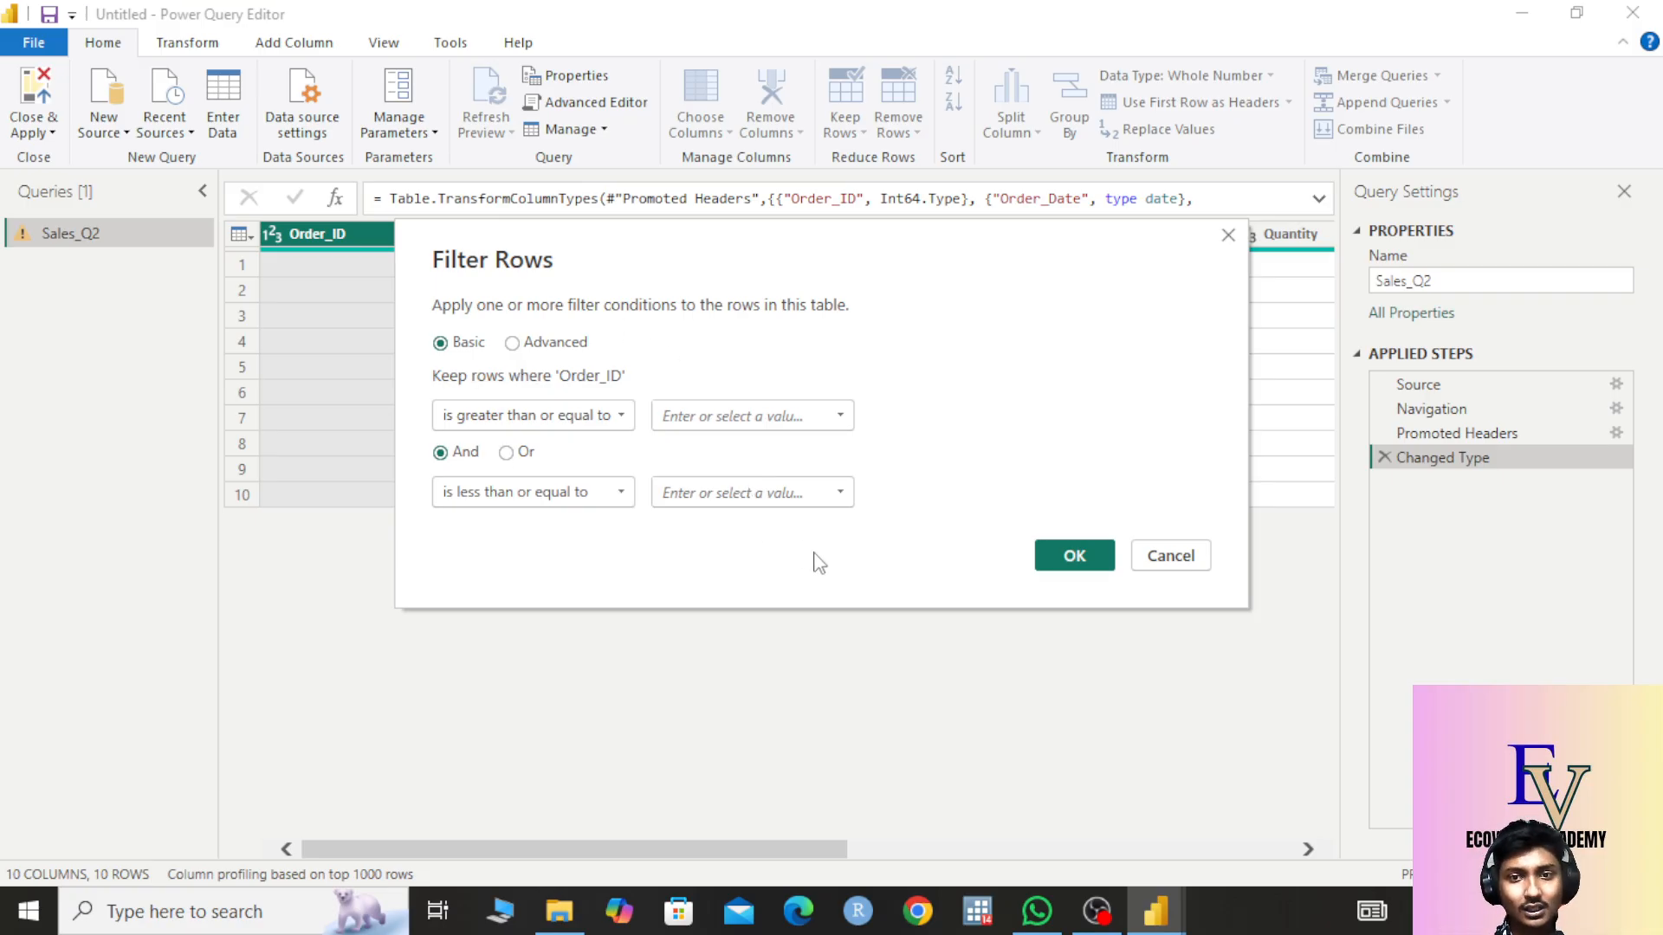
left_click(1228, 234)
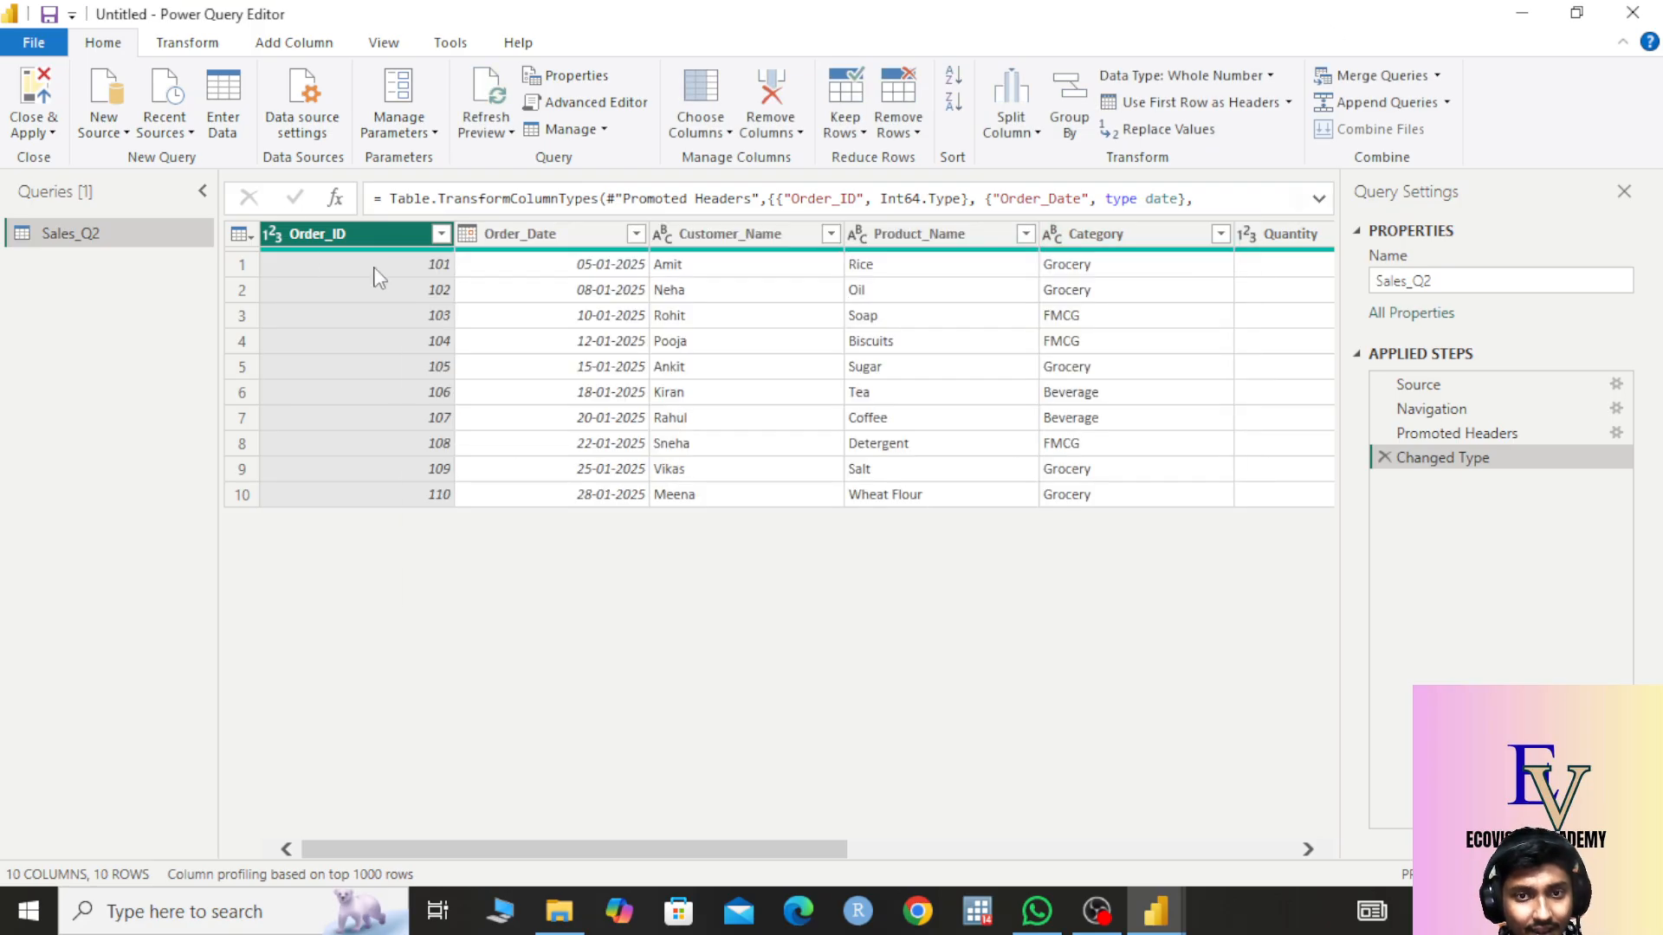
- Open the Between number filter for Order_ID and review the comparison operators offered for its first condition
left_click(441, 234)
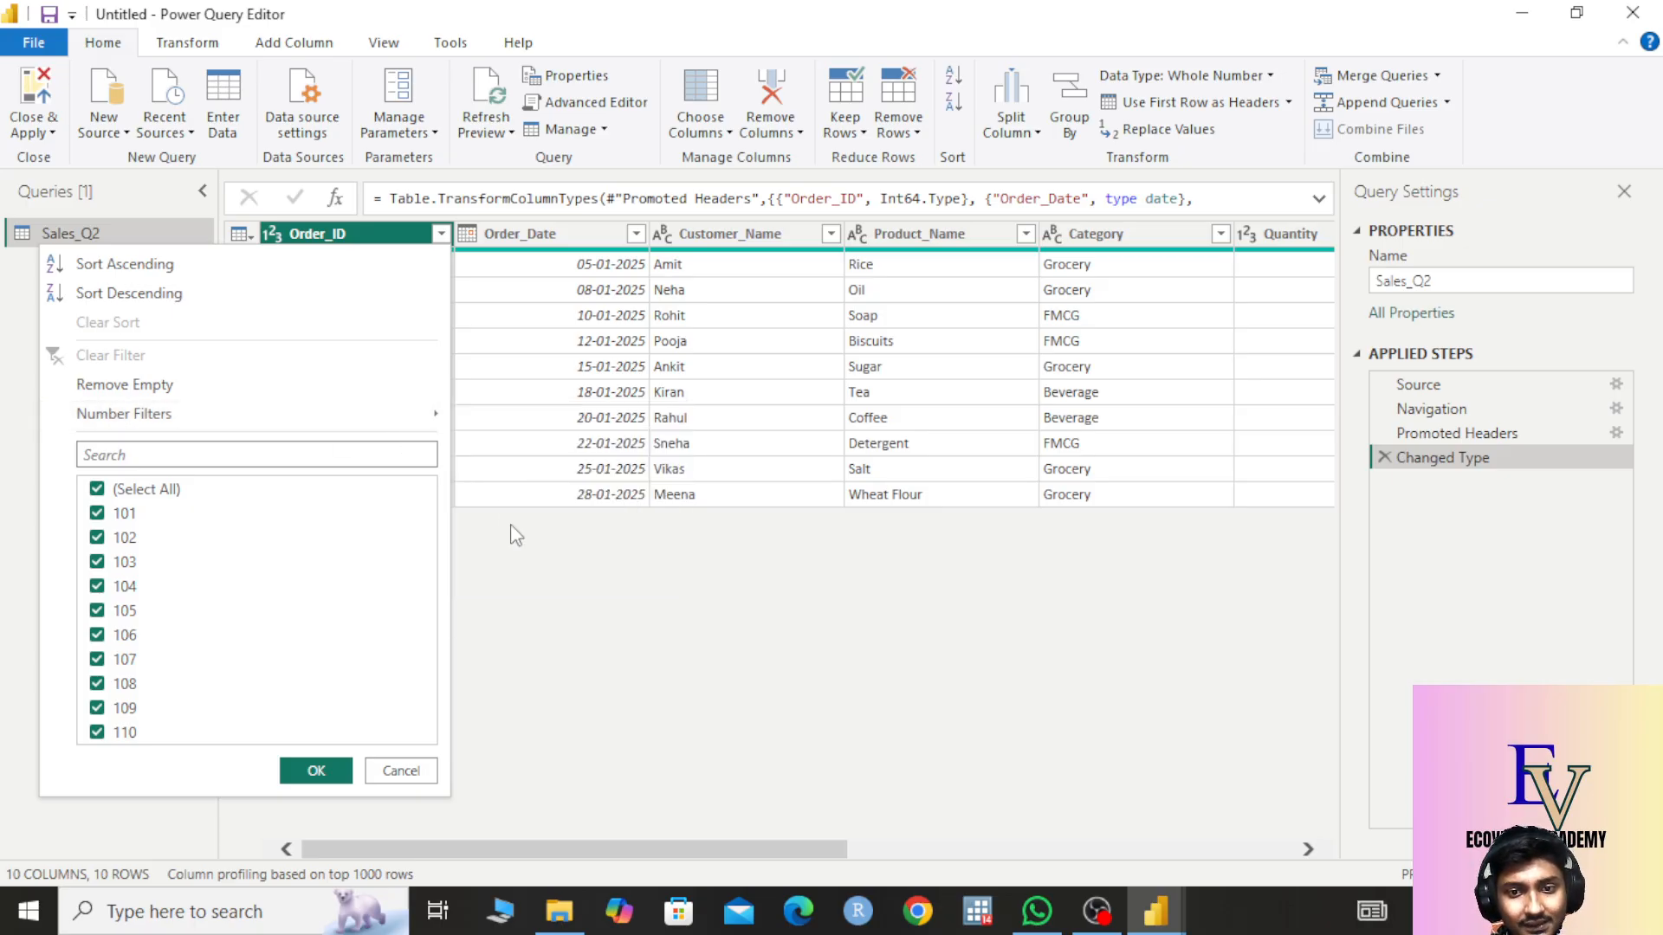
mouse_move(425, 416)
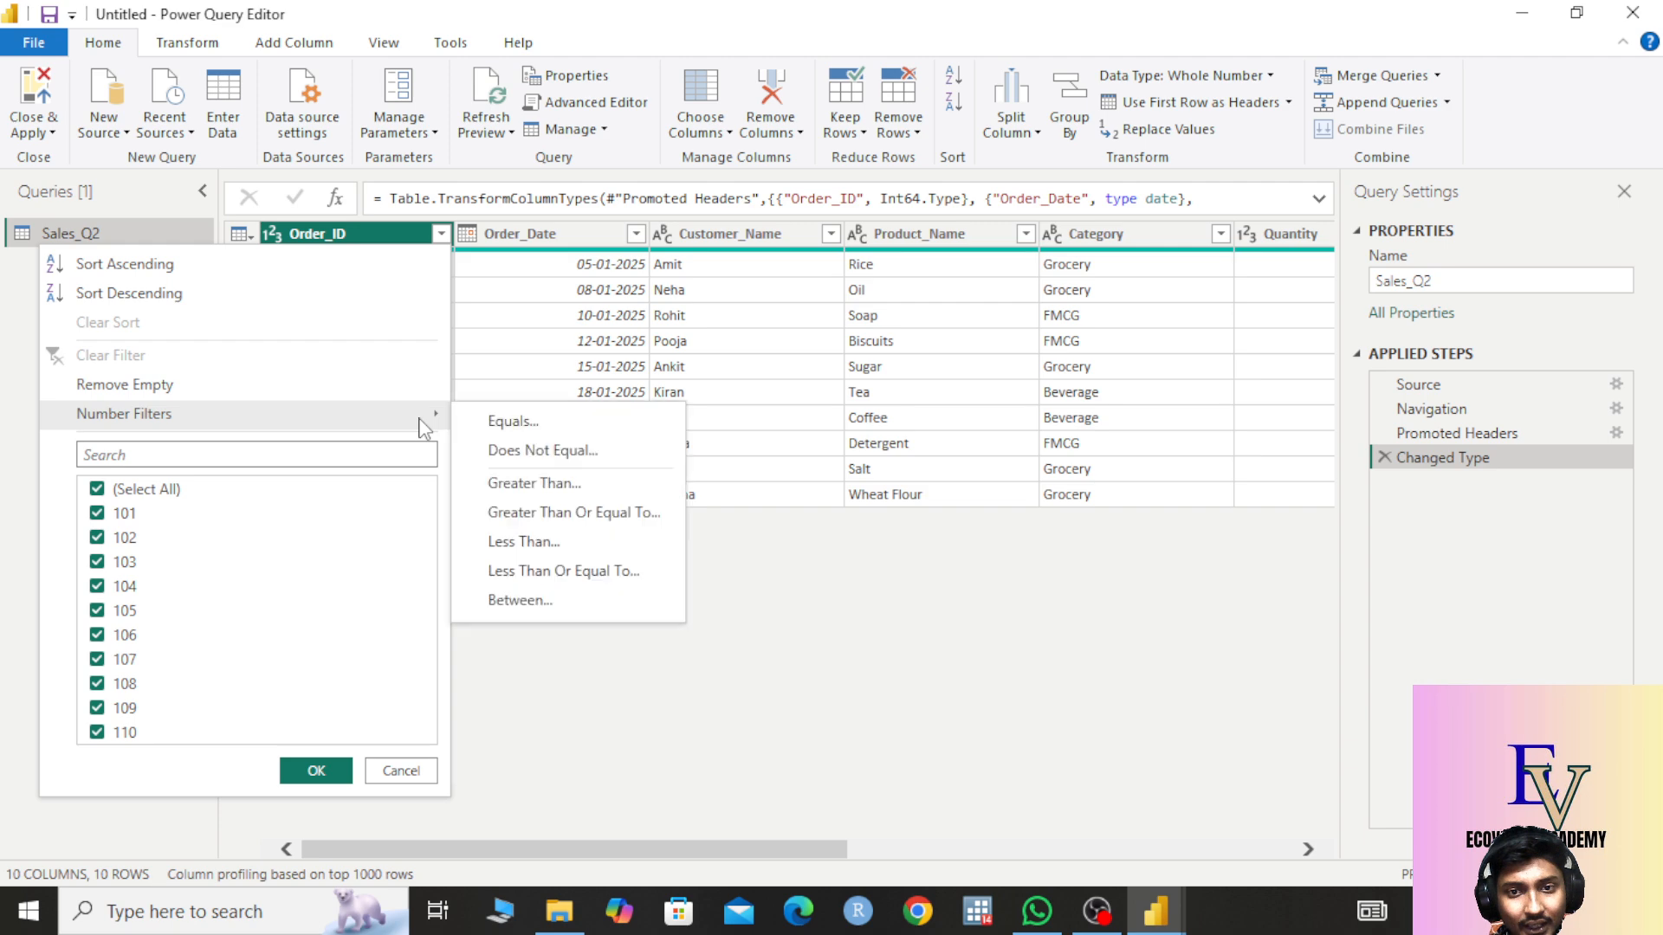
left_click(496, 596)
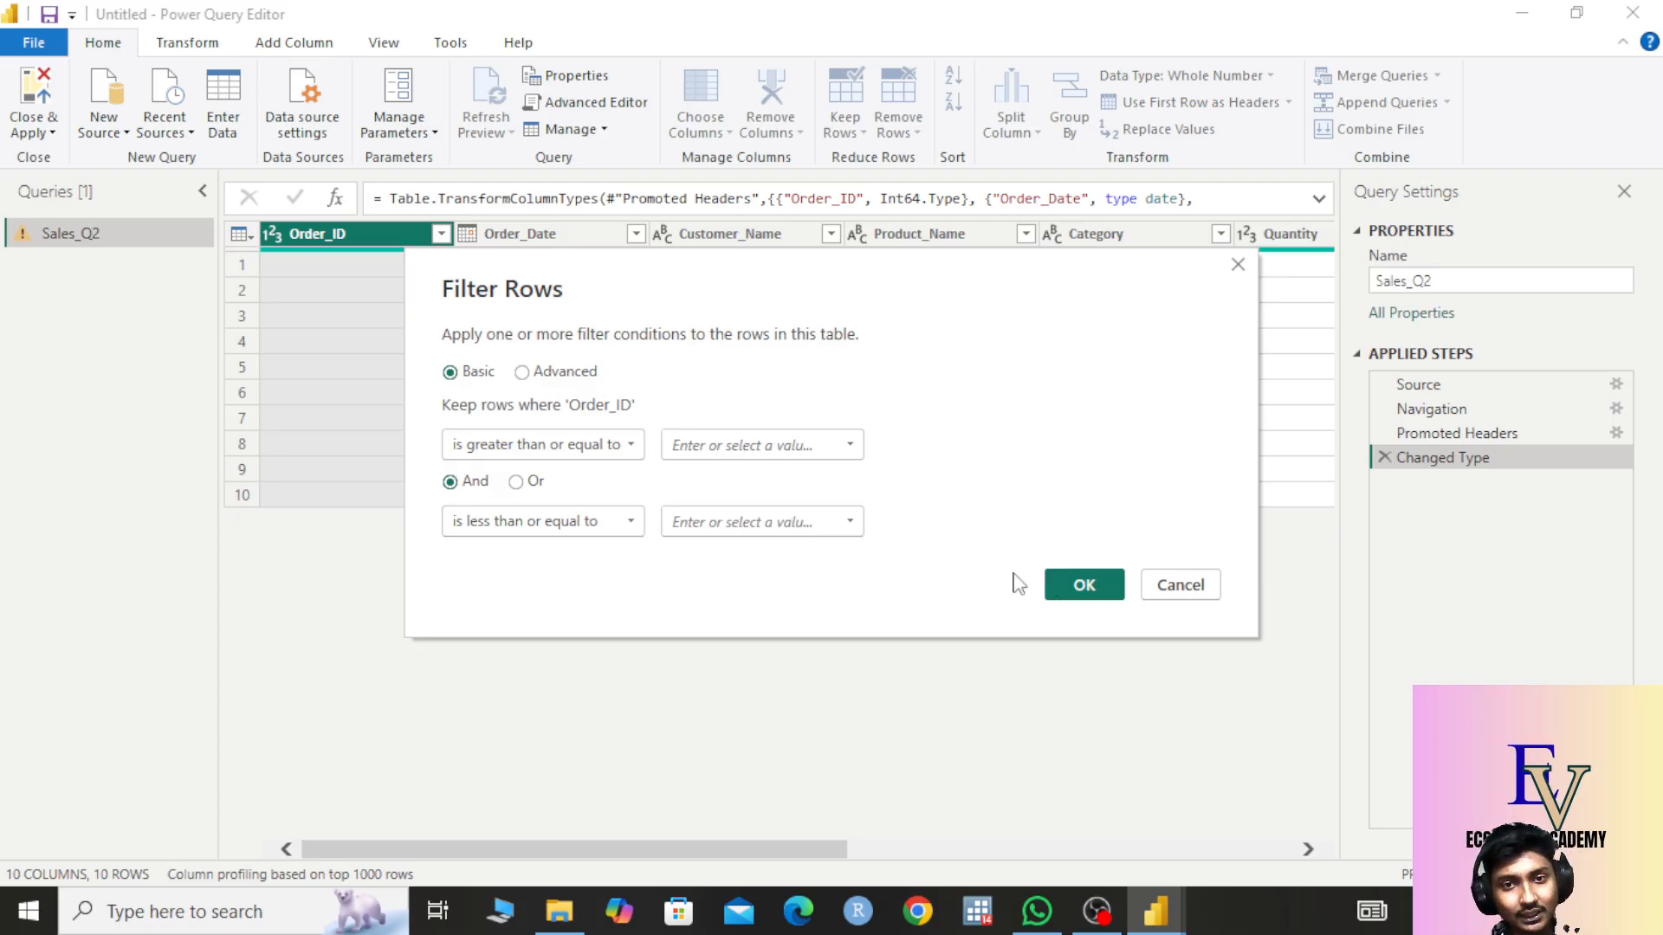
left_click(615, 446)
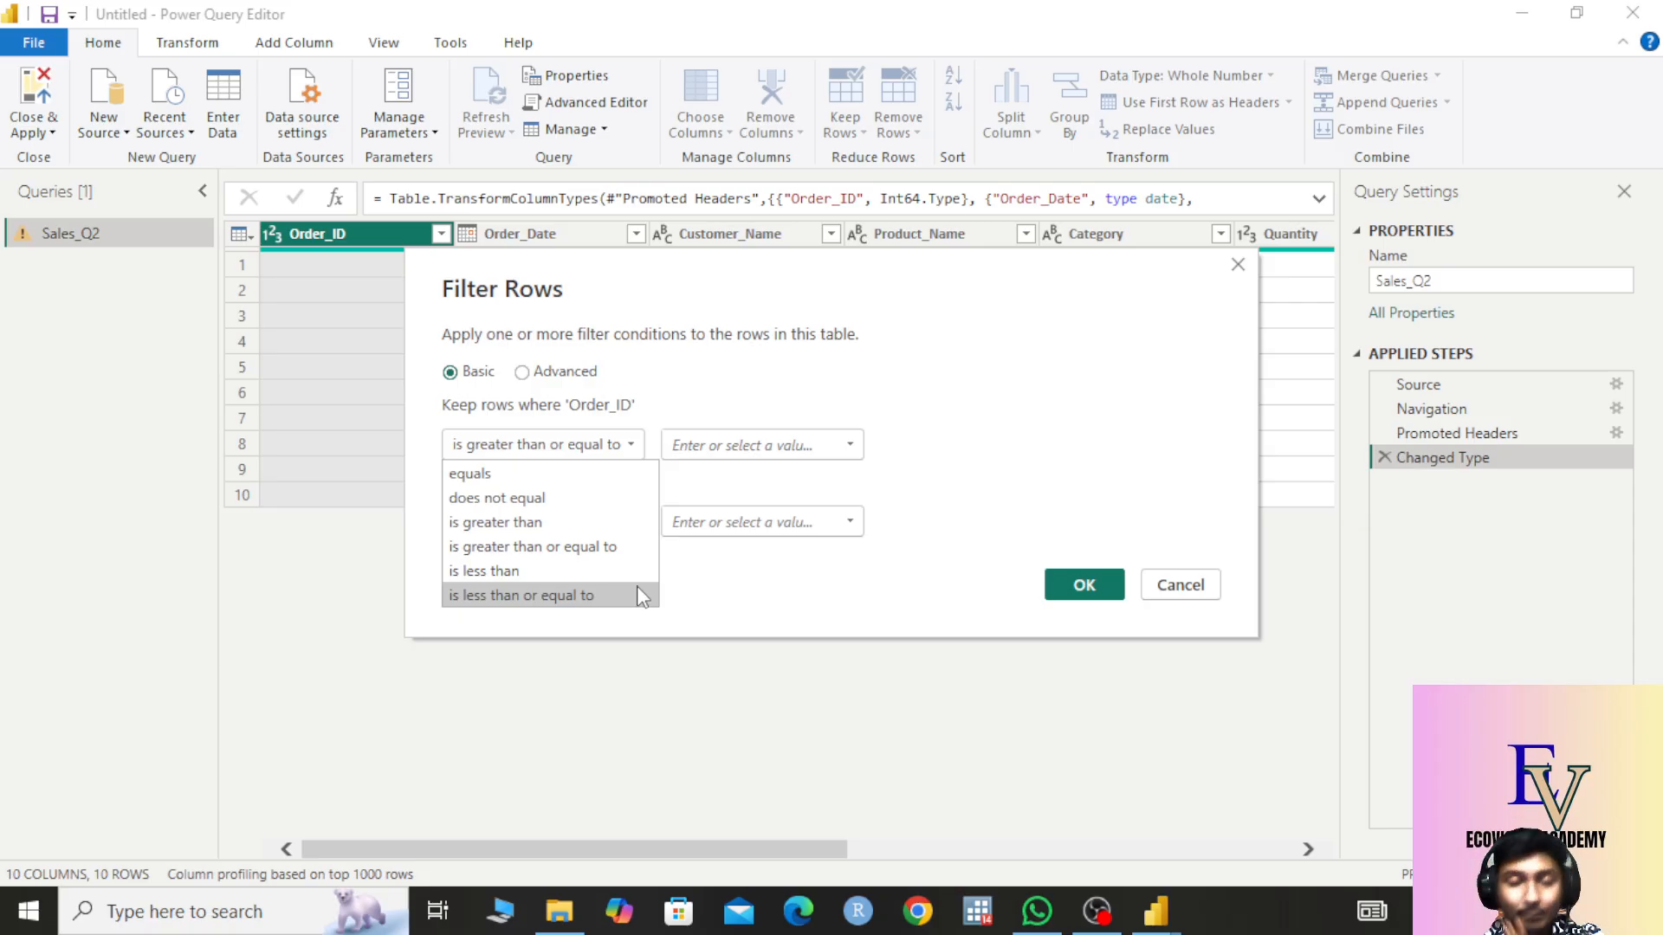
left_click(607, 595)
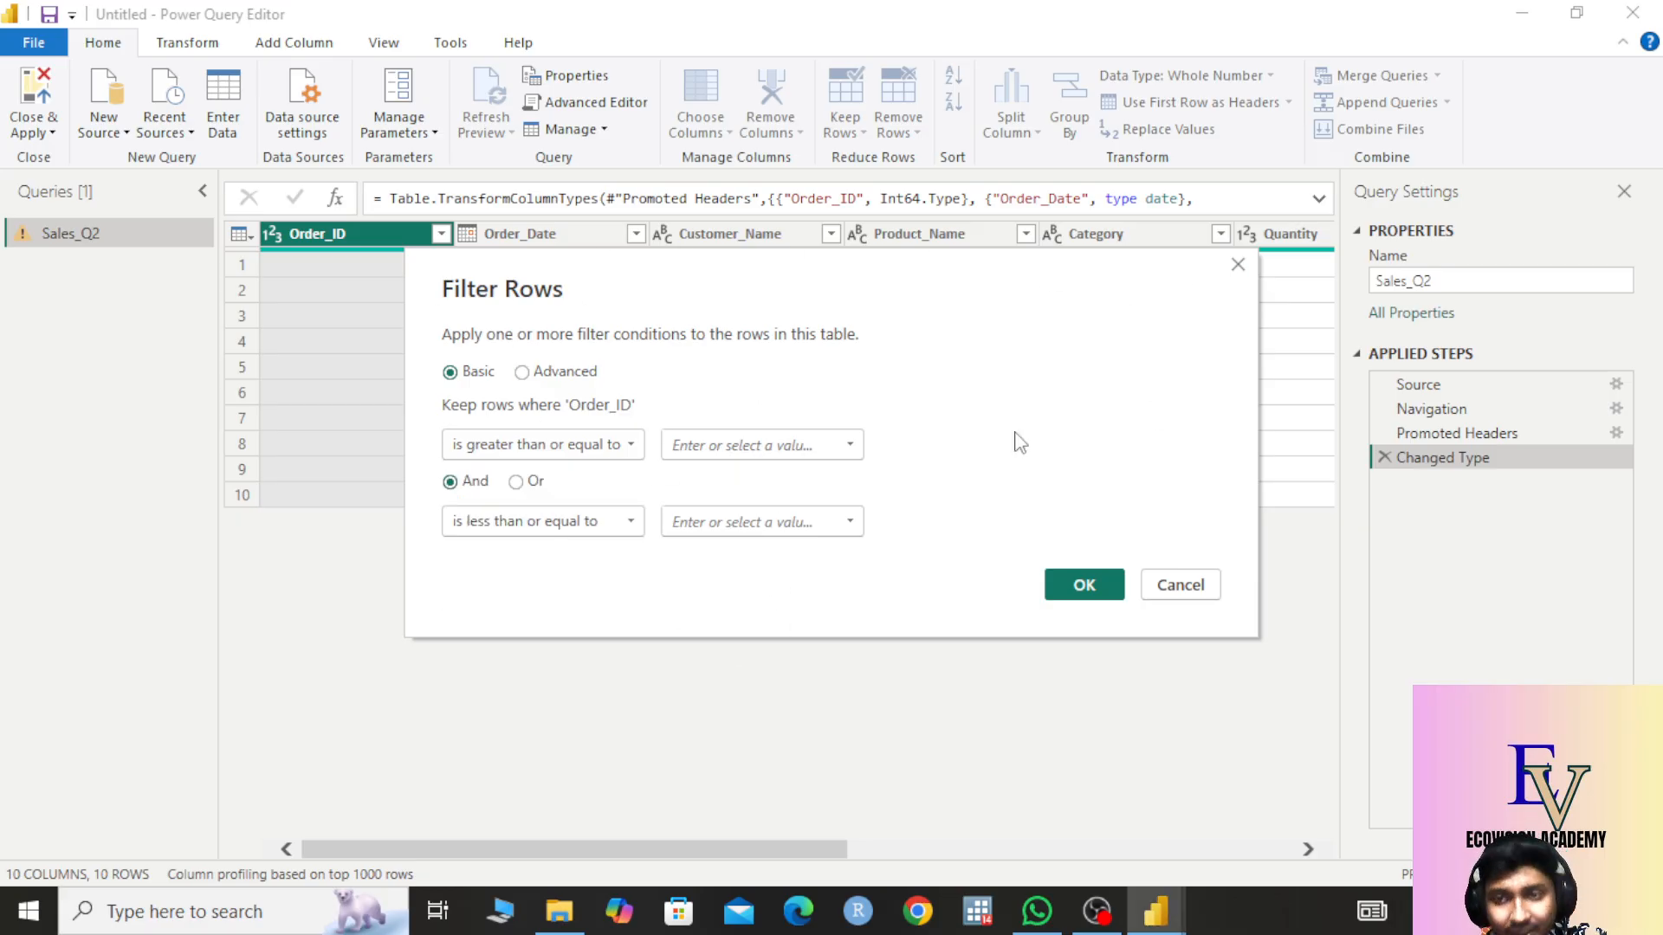
- Try the does not equal and is less than operators, and set the first condition to is greater than the fifth row's order ID
left_click(614, 445)
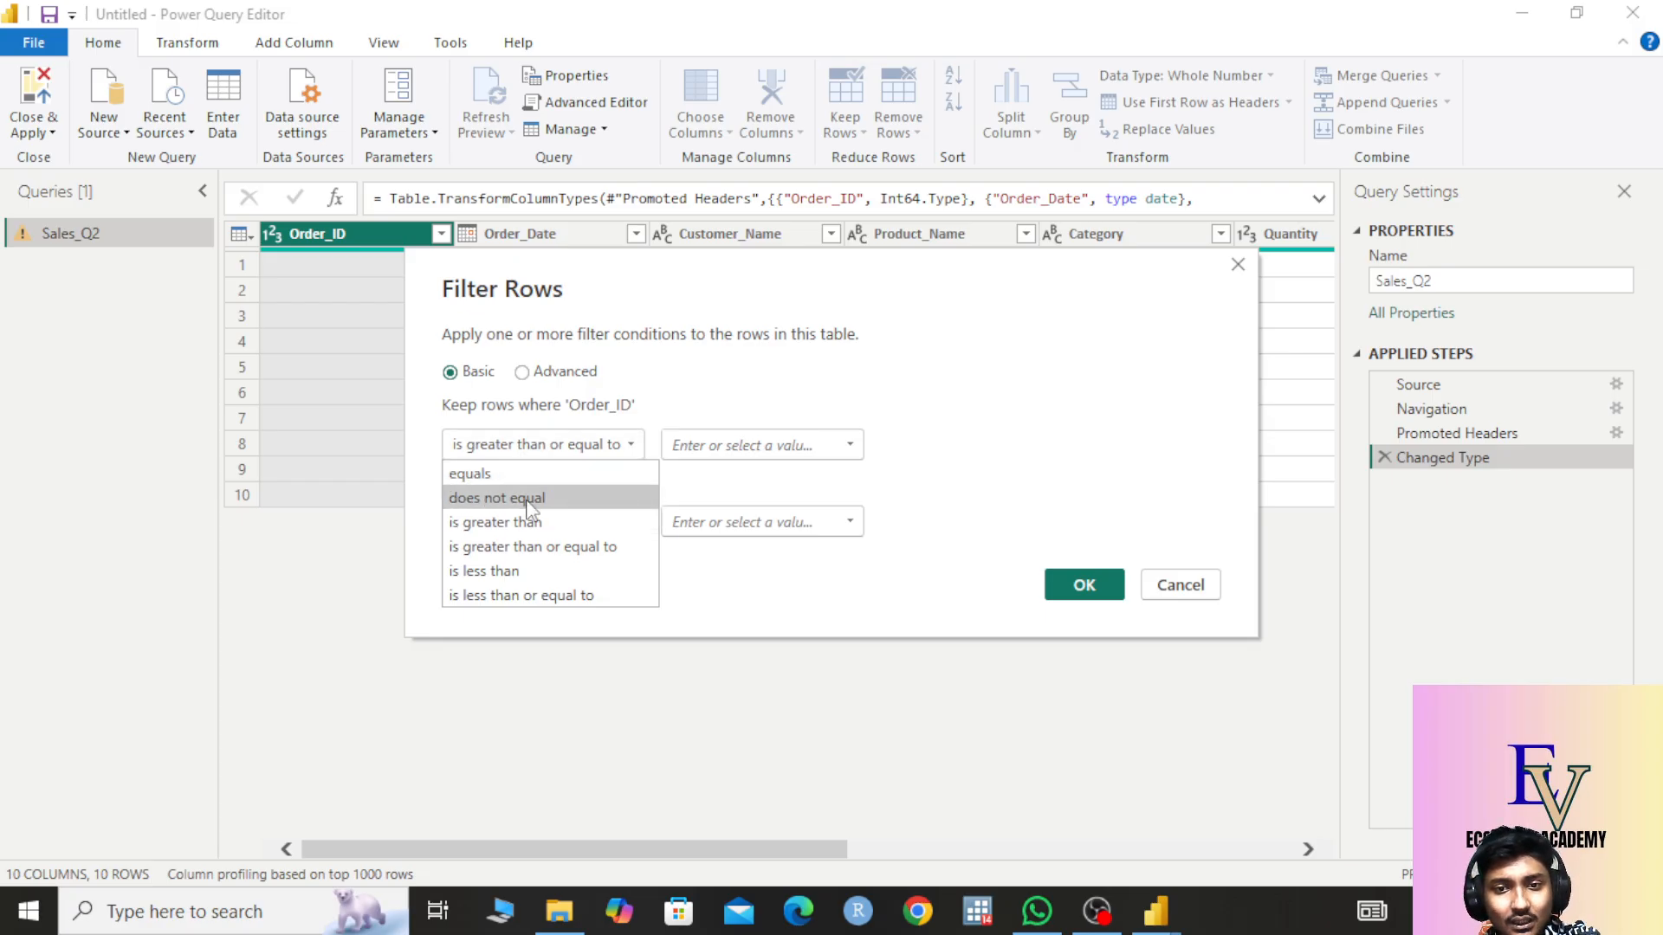
left_click(524, 498)
left_click(571, 450)
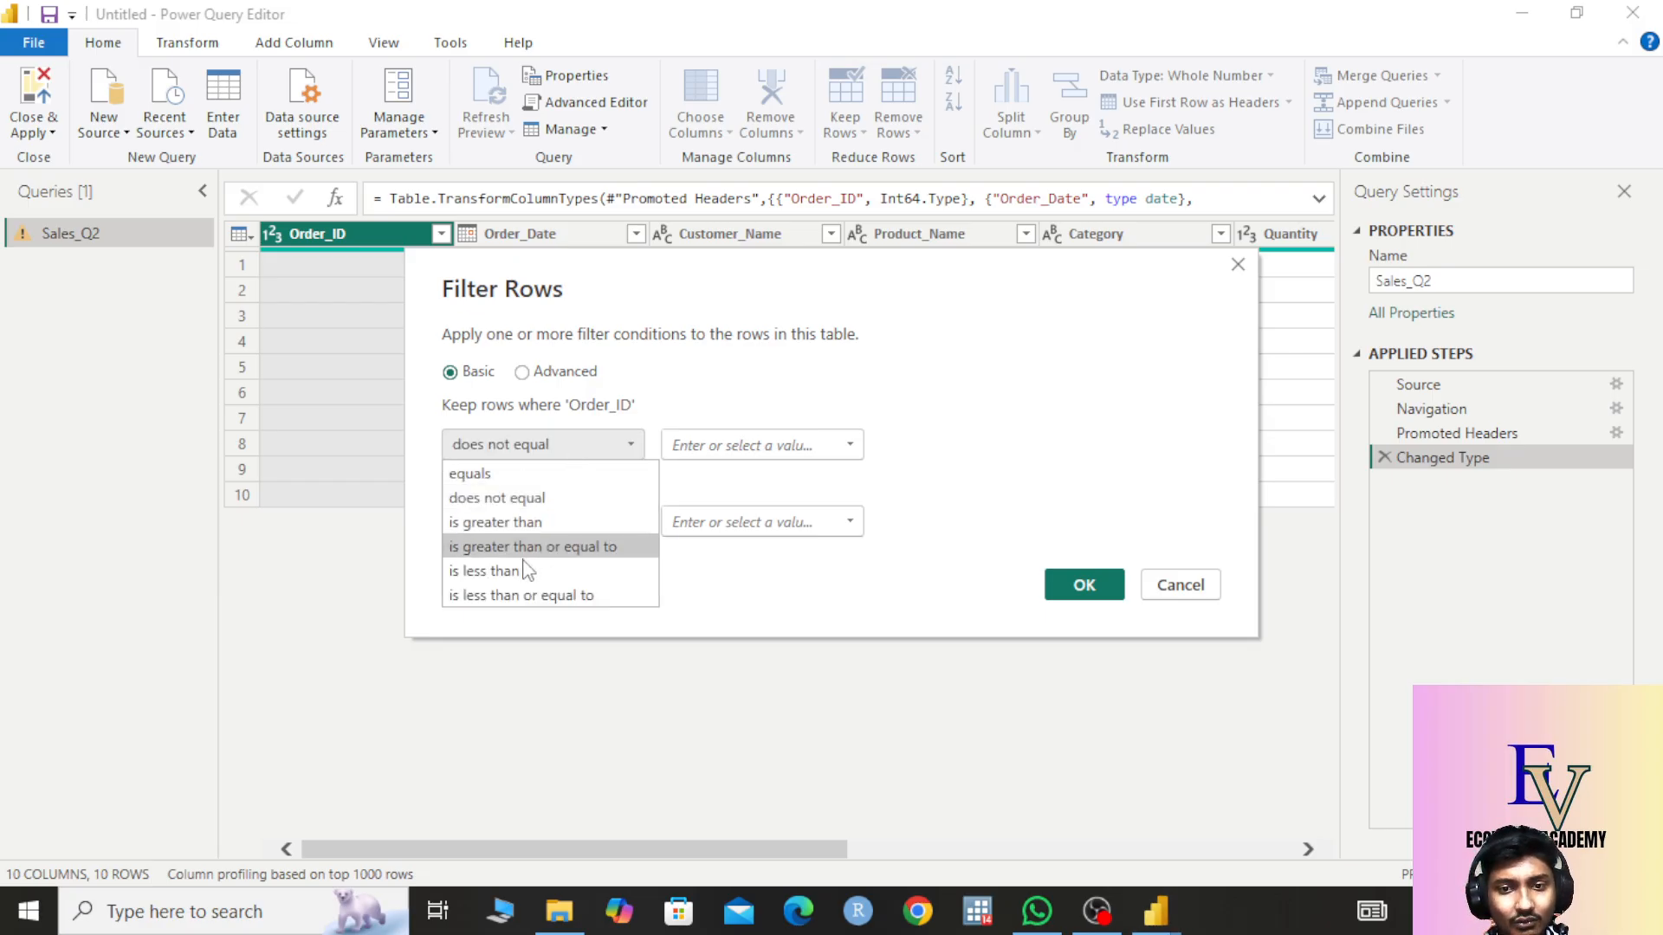
left_click(555, 572)
left_click(583, 457)
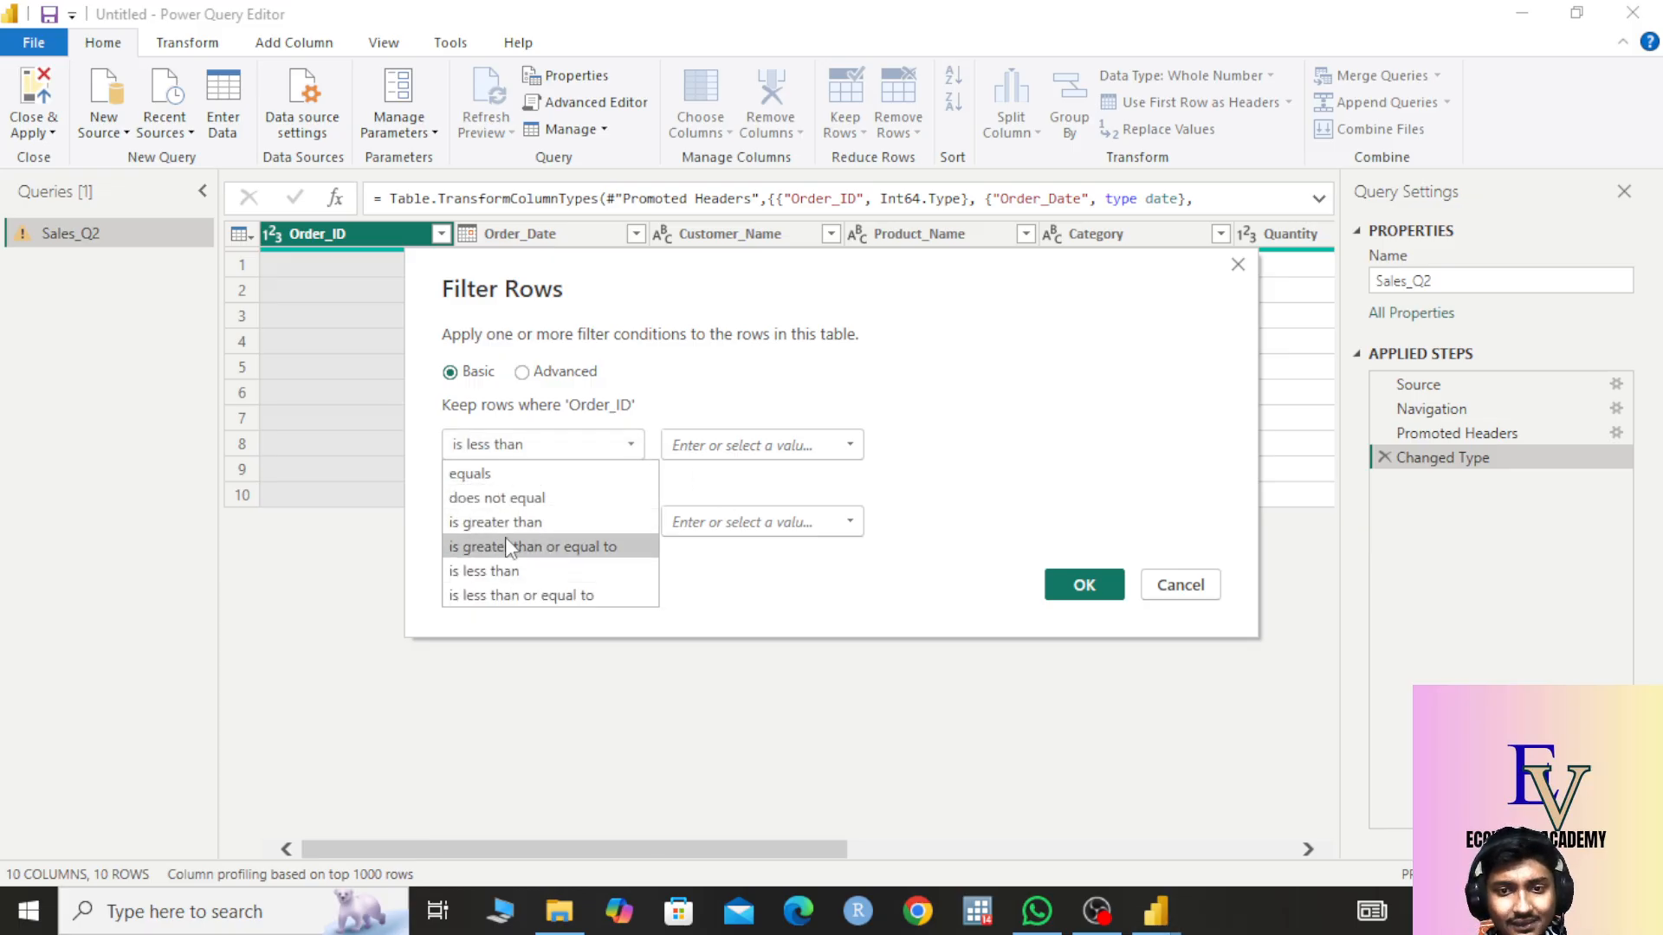
left_click(523, 520)
left_click(771, 449)
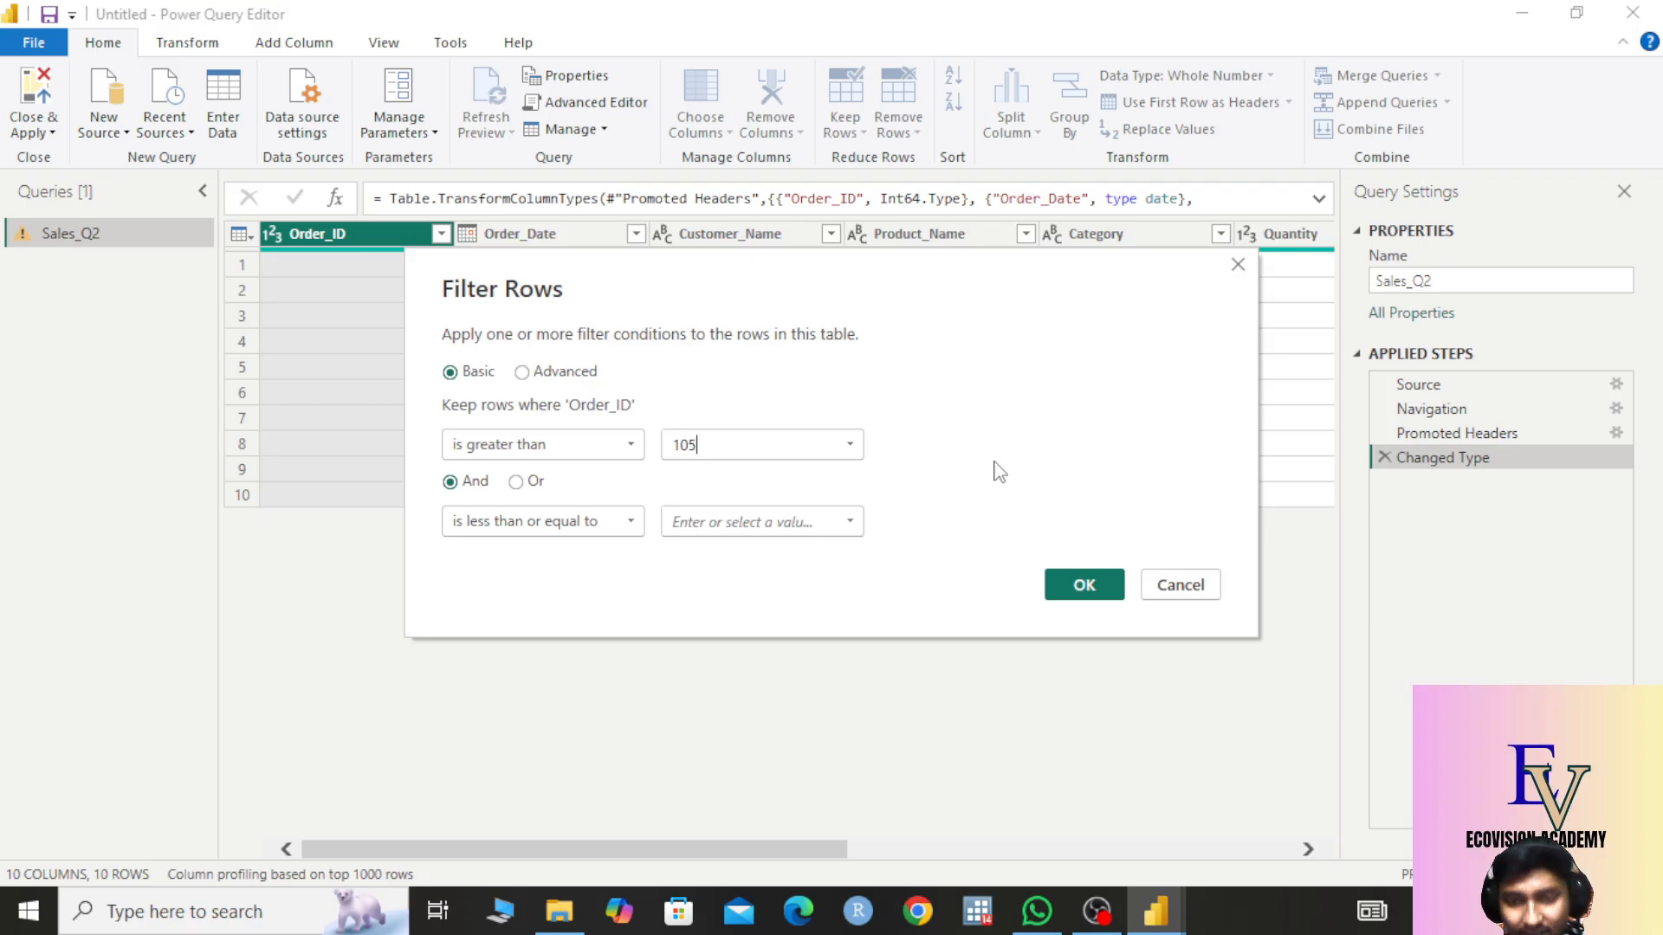
- Complete the filter with an And condition of less than or equal to the eighth row's order ID, and remove the resulting Filtered Rows step
left_click(519, 523)
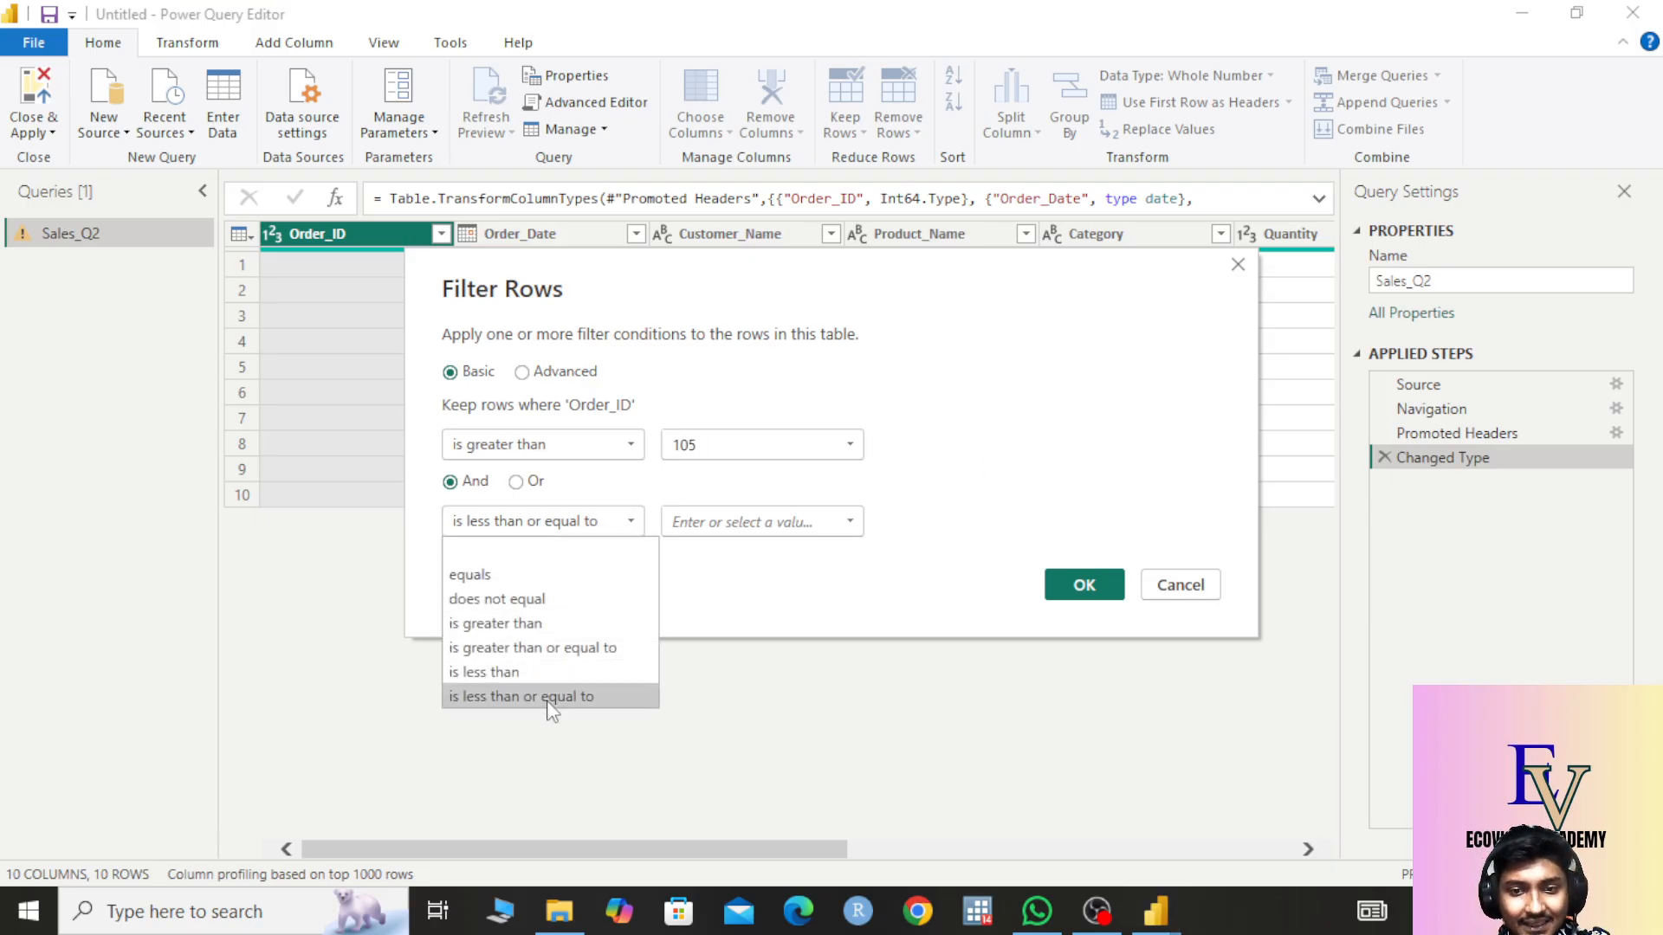
left_click(548, 698)
left_click(720, 518)
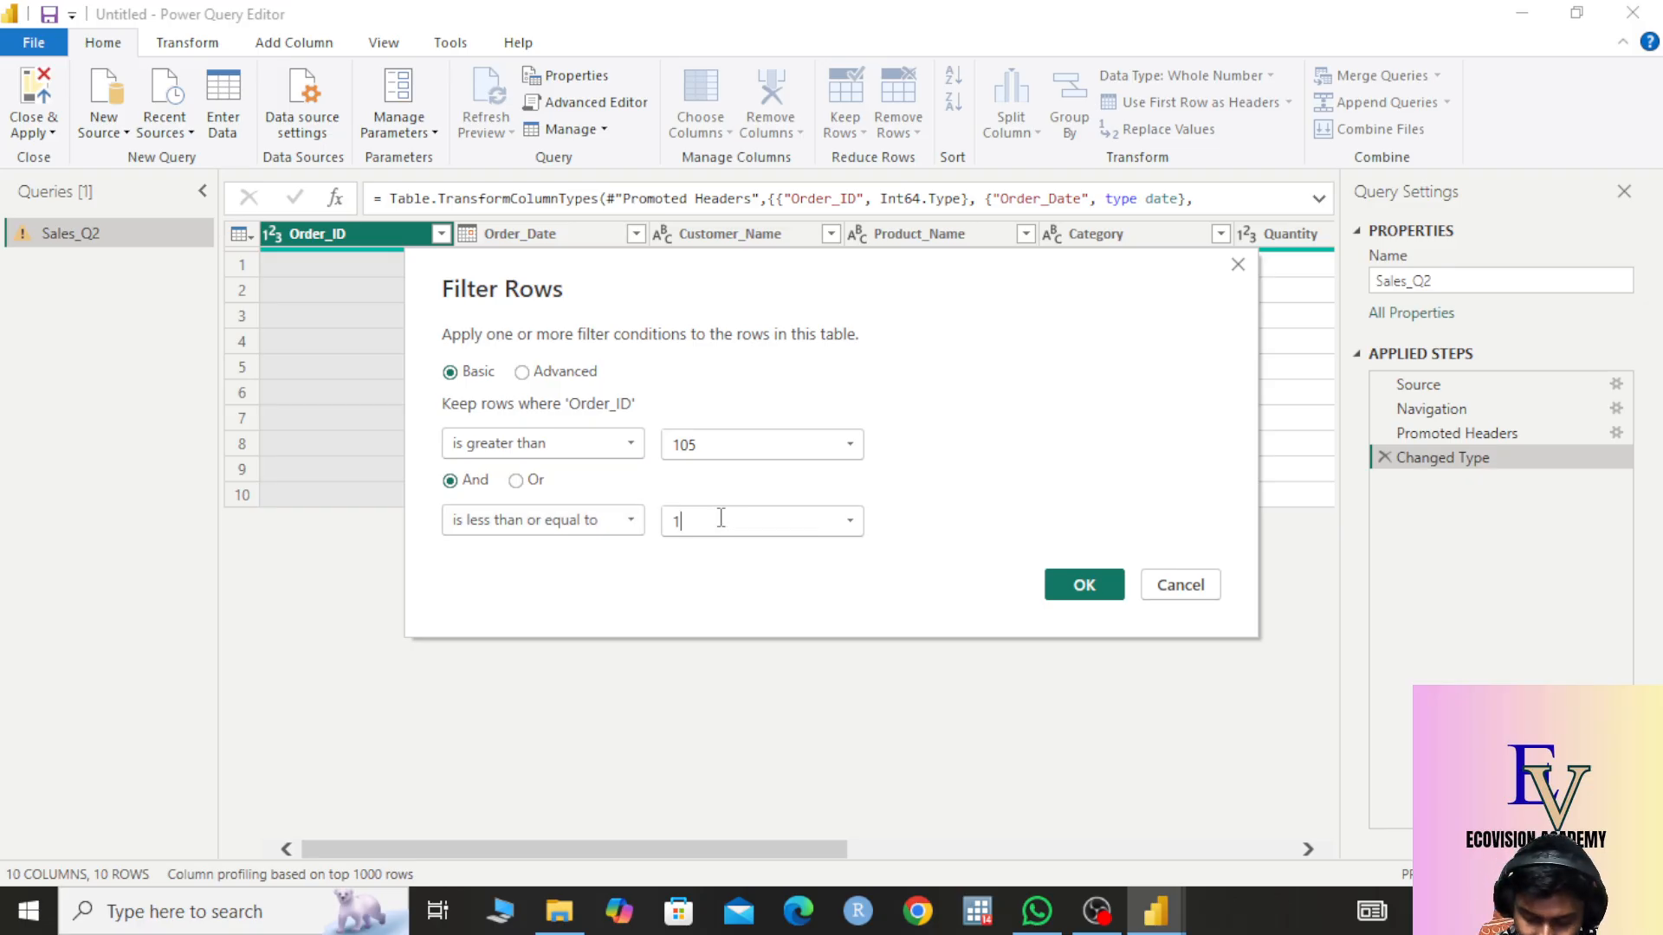
type("108")
left_click_drag(745, 302, 1016, 213)
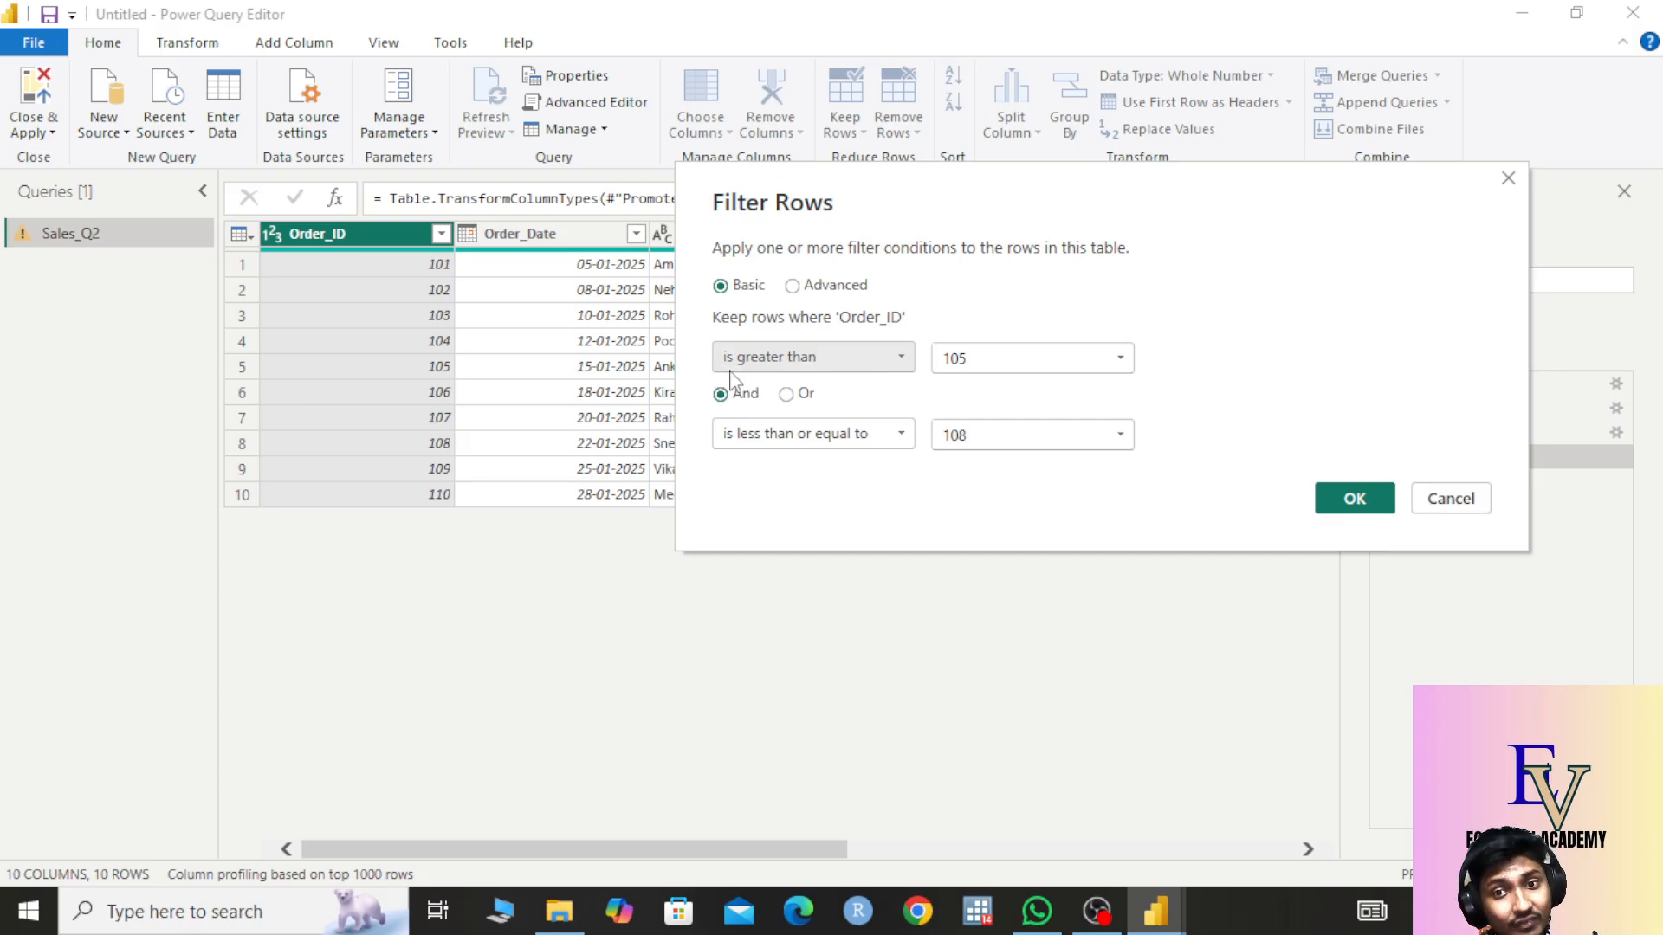
left_click(846, 356)
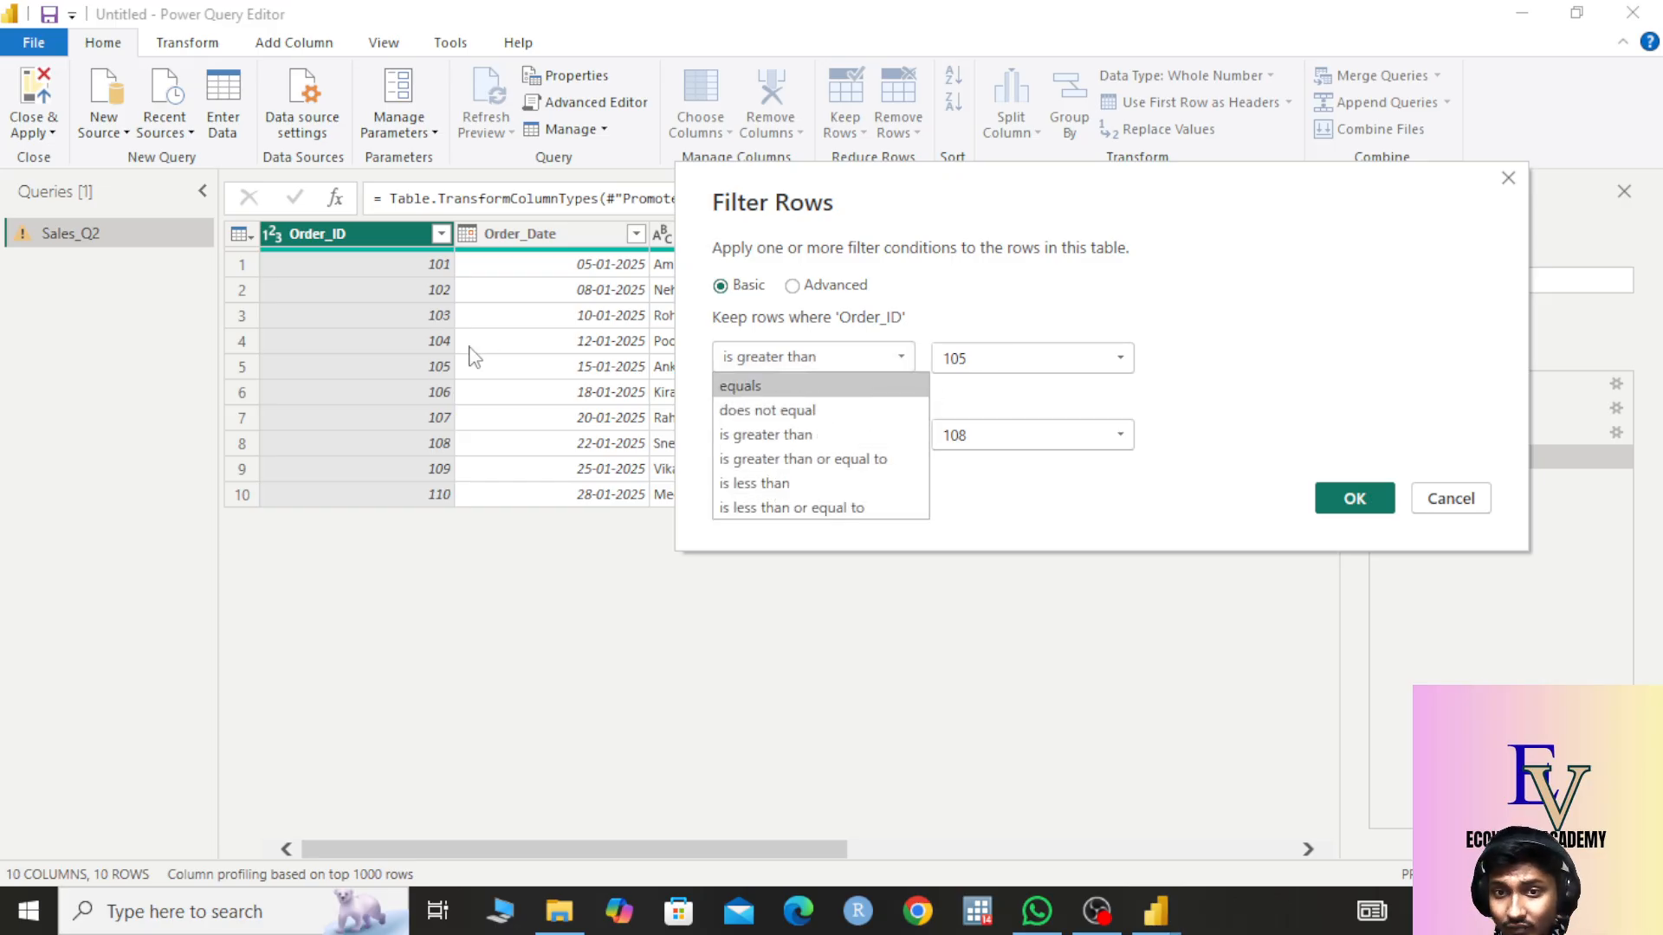
left_click(844, 362)
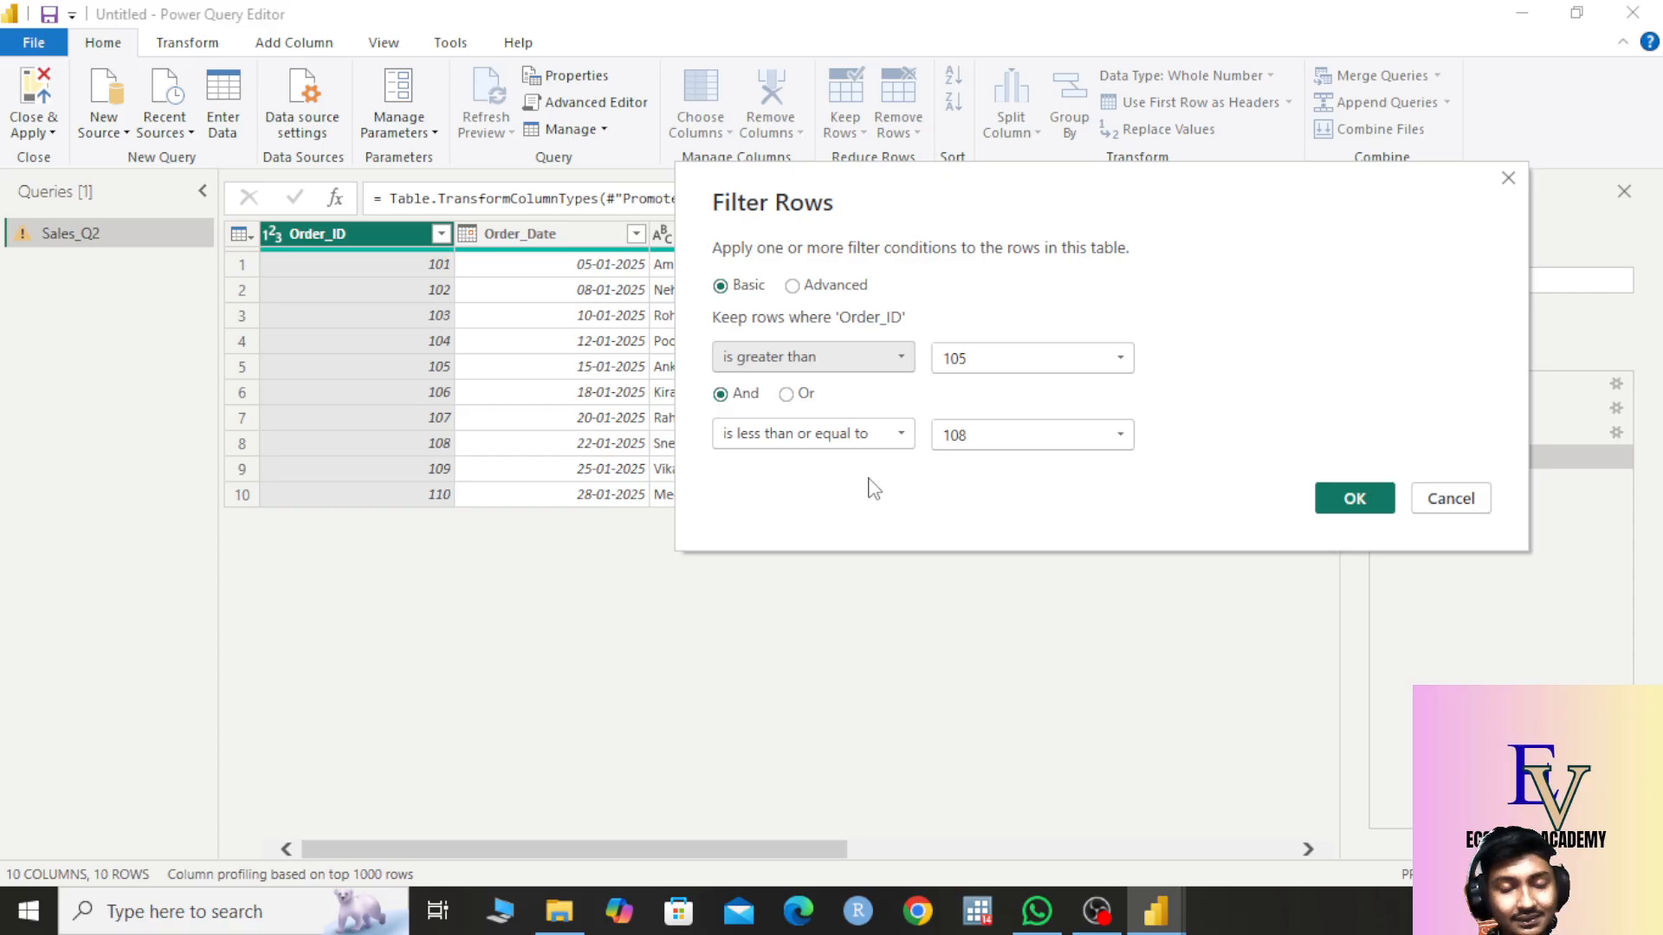
left_click(1353, 499)
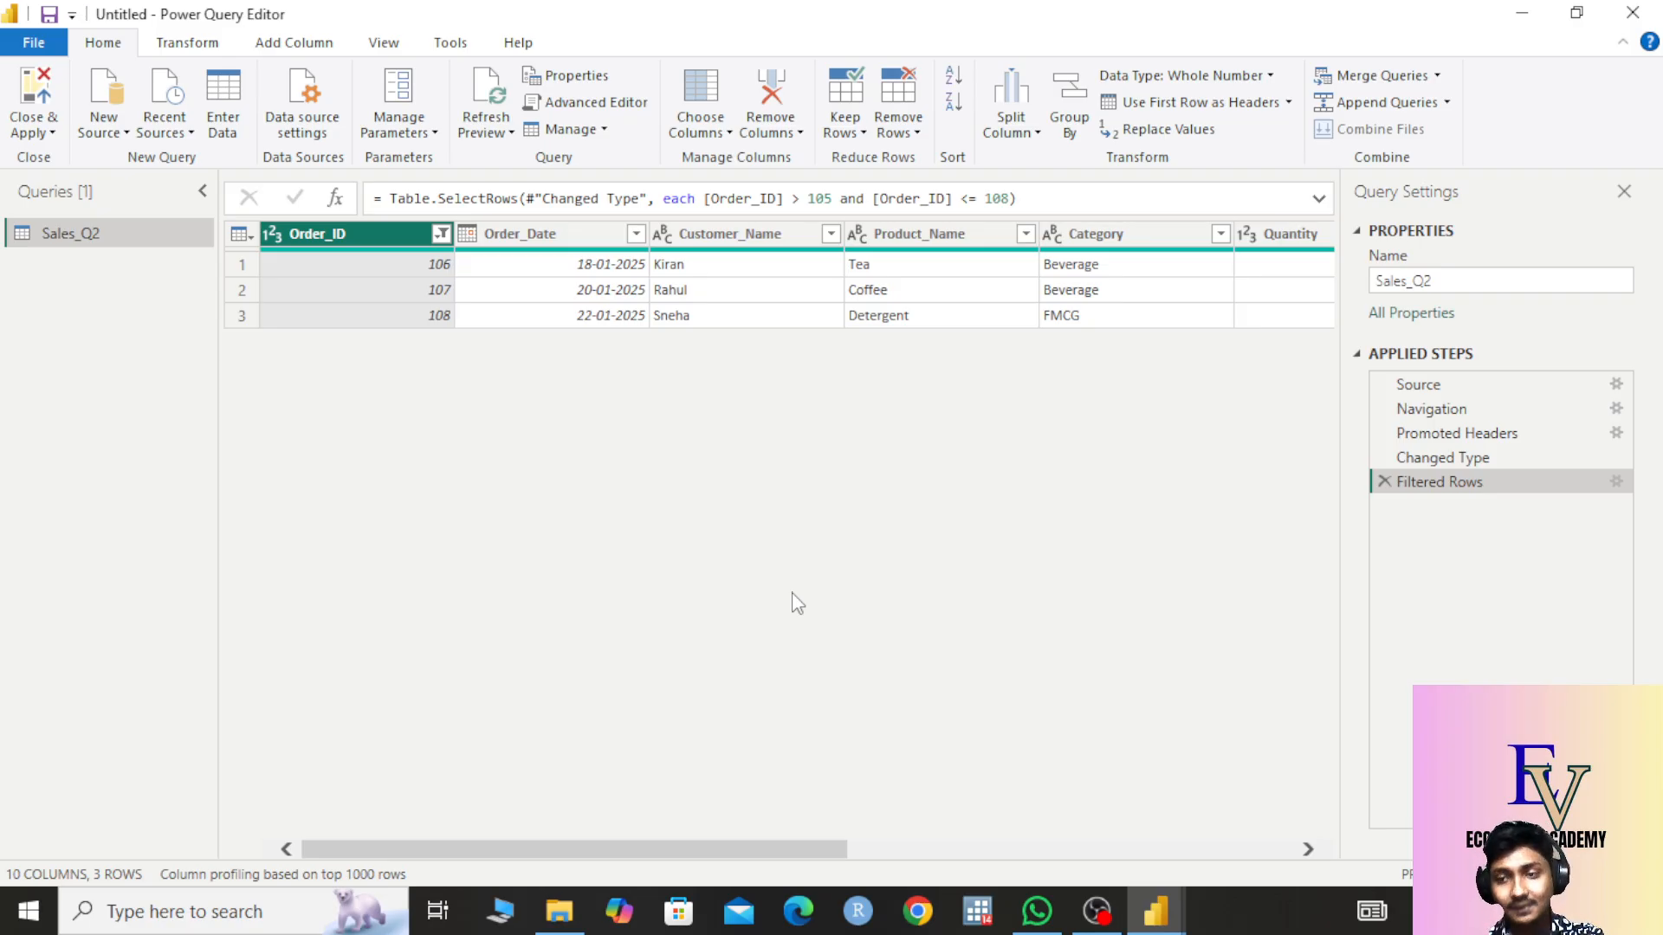
left_click(1384, 481)
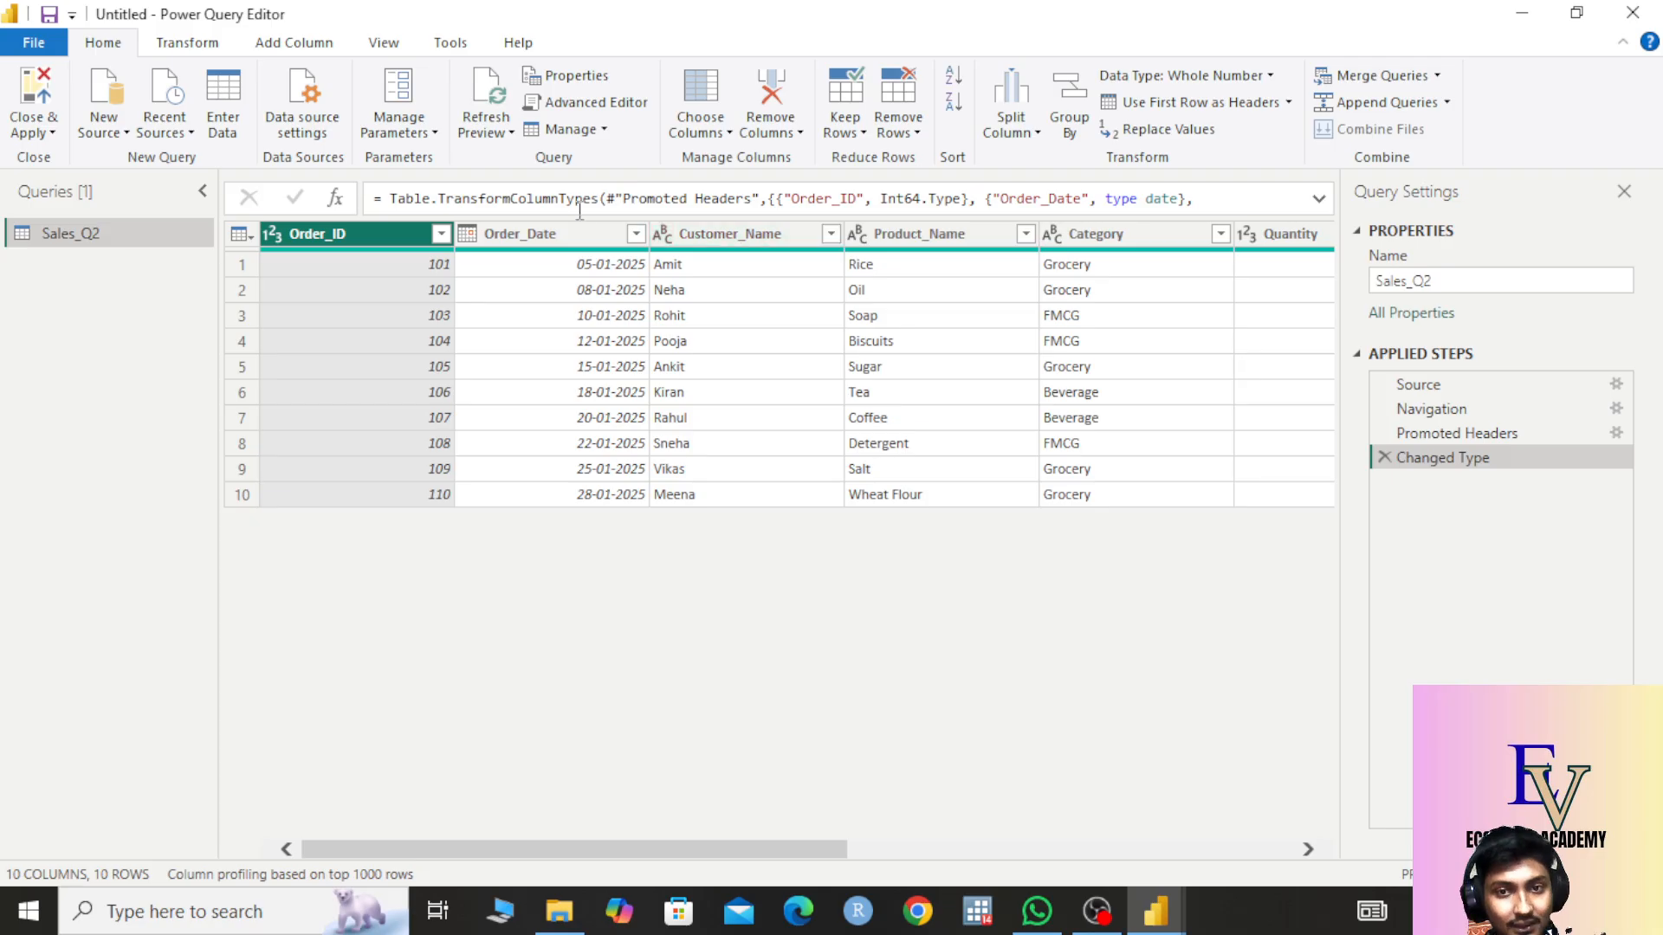
- Review the date filter options available for the Order_Date column and close the list without applying any
left_click(469, 234)
left_click(637, 235)
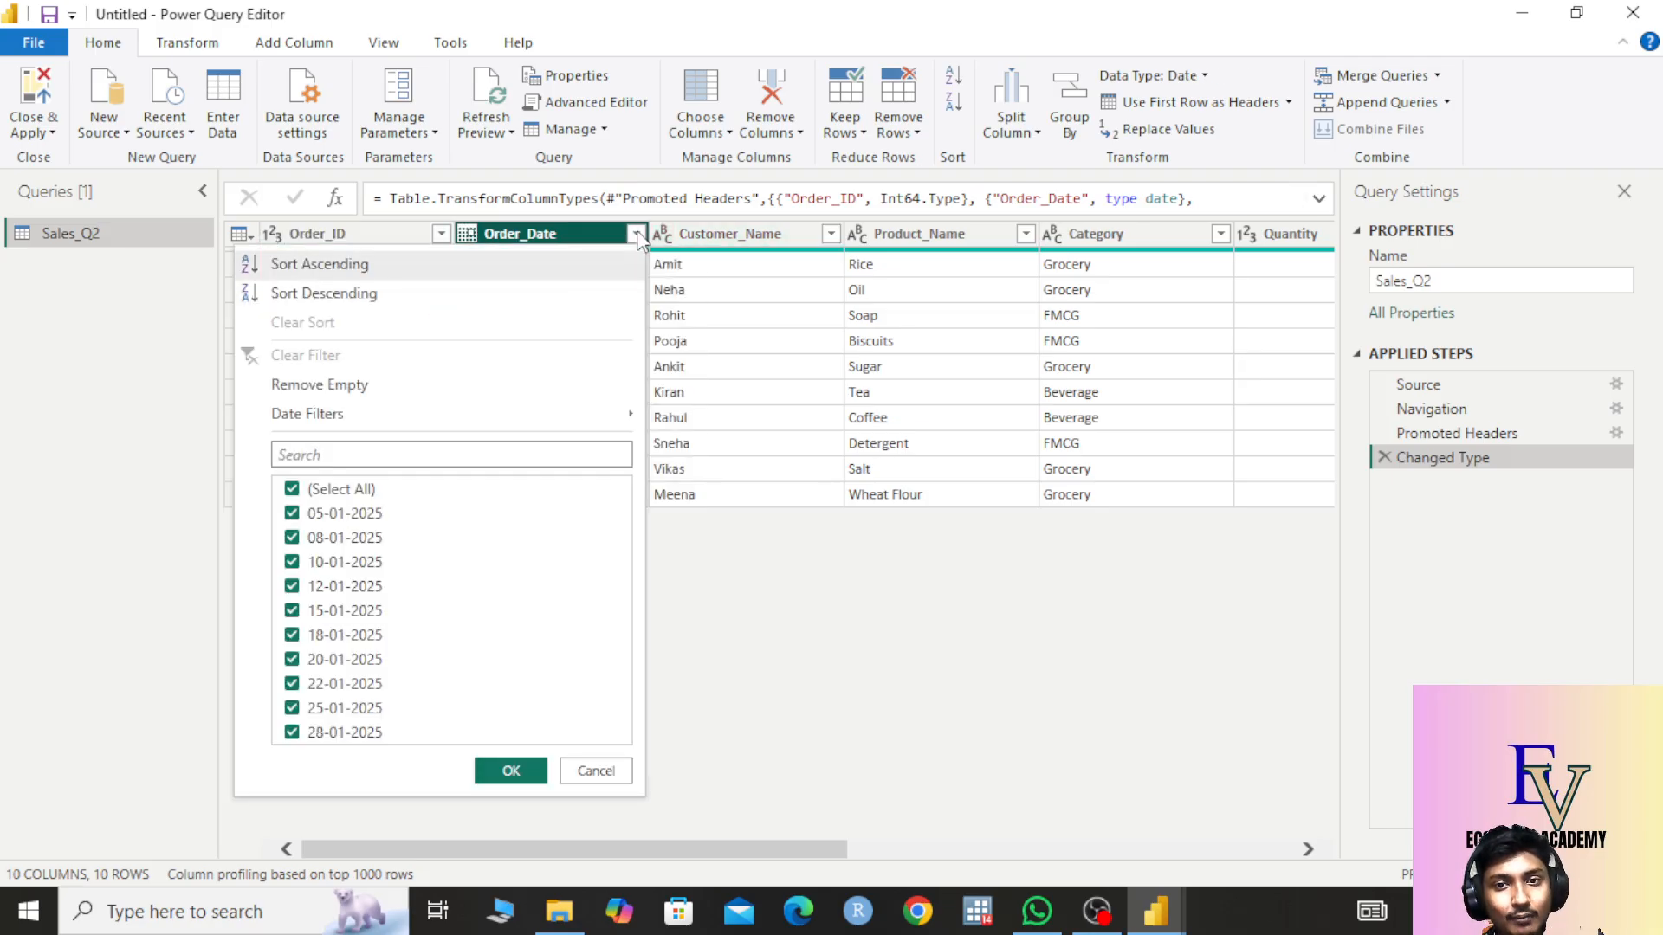
mouse_move(288, 426)
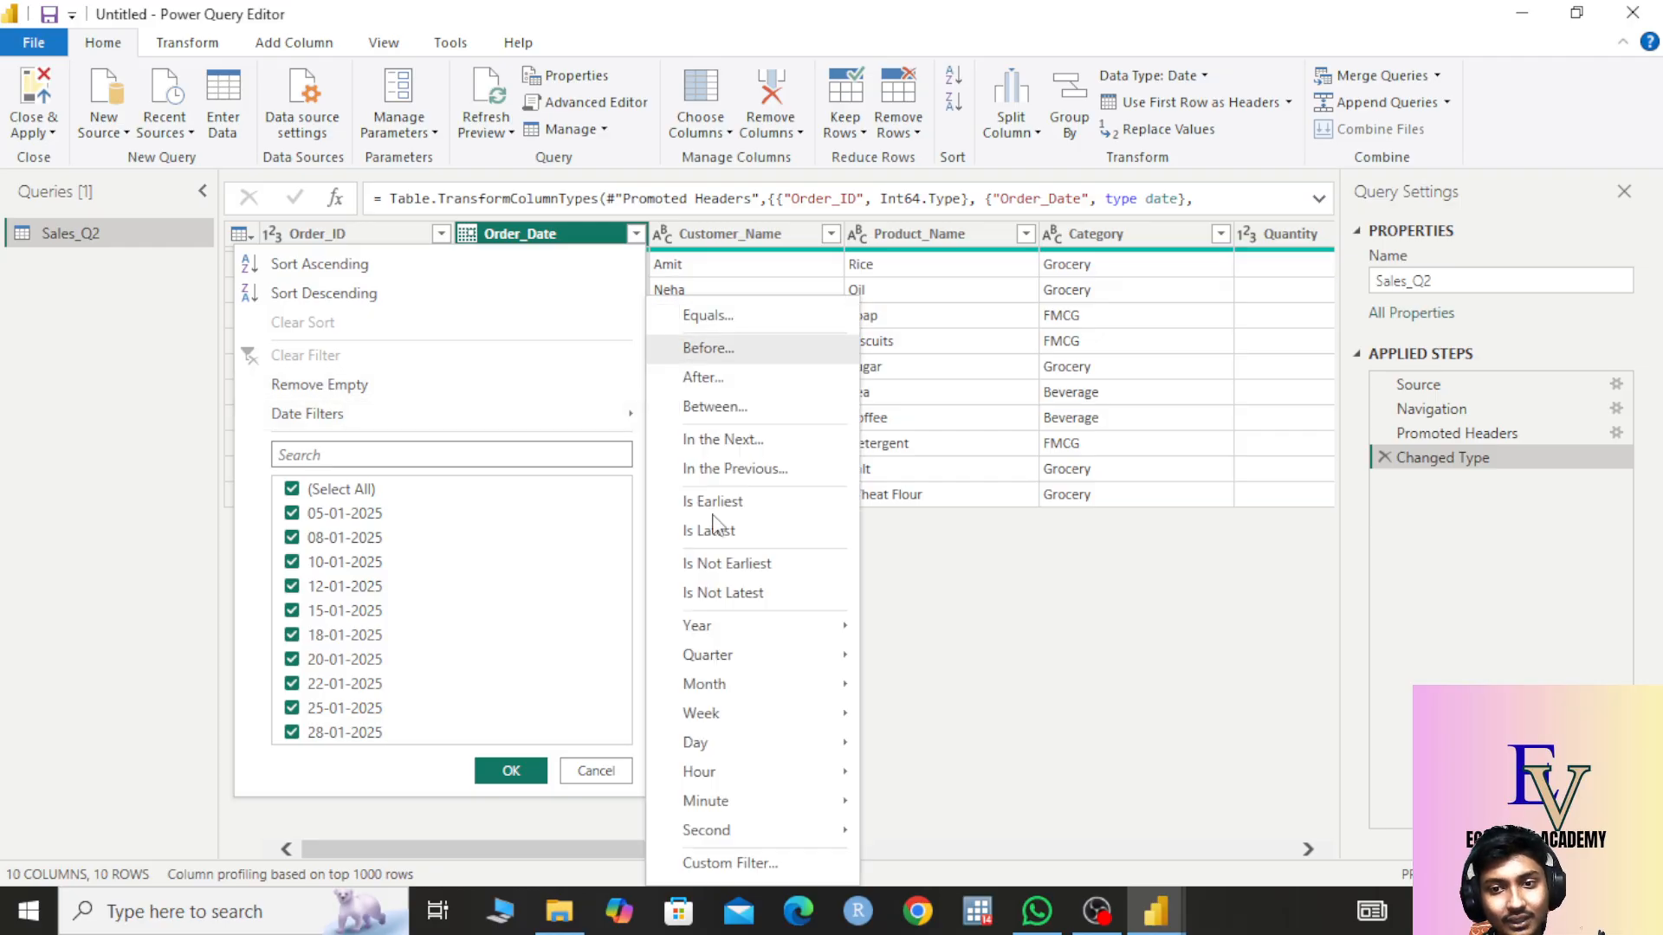
left_click(875, 604)
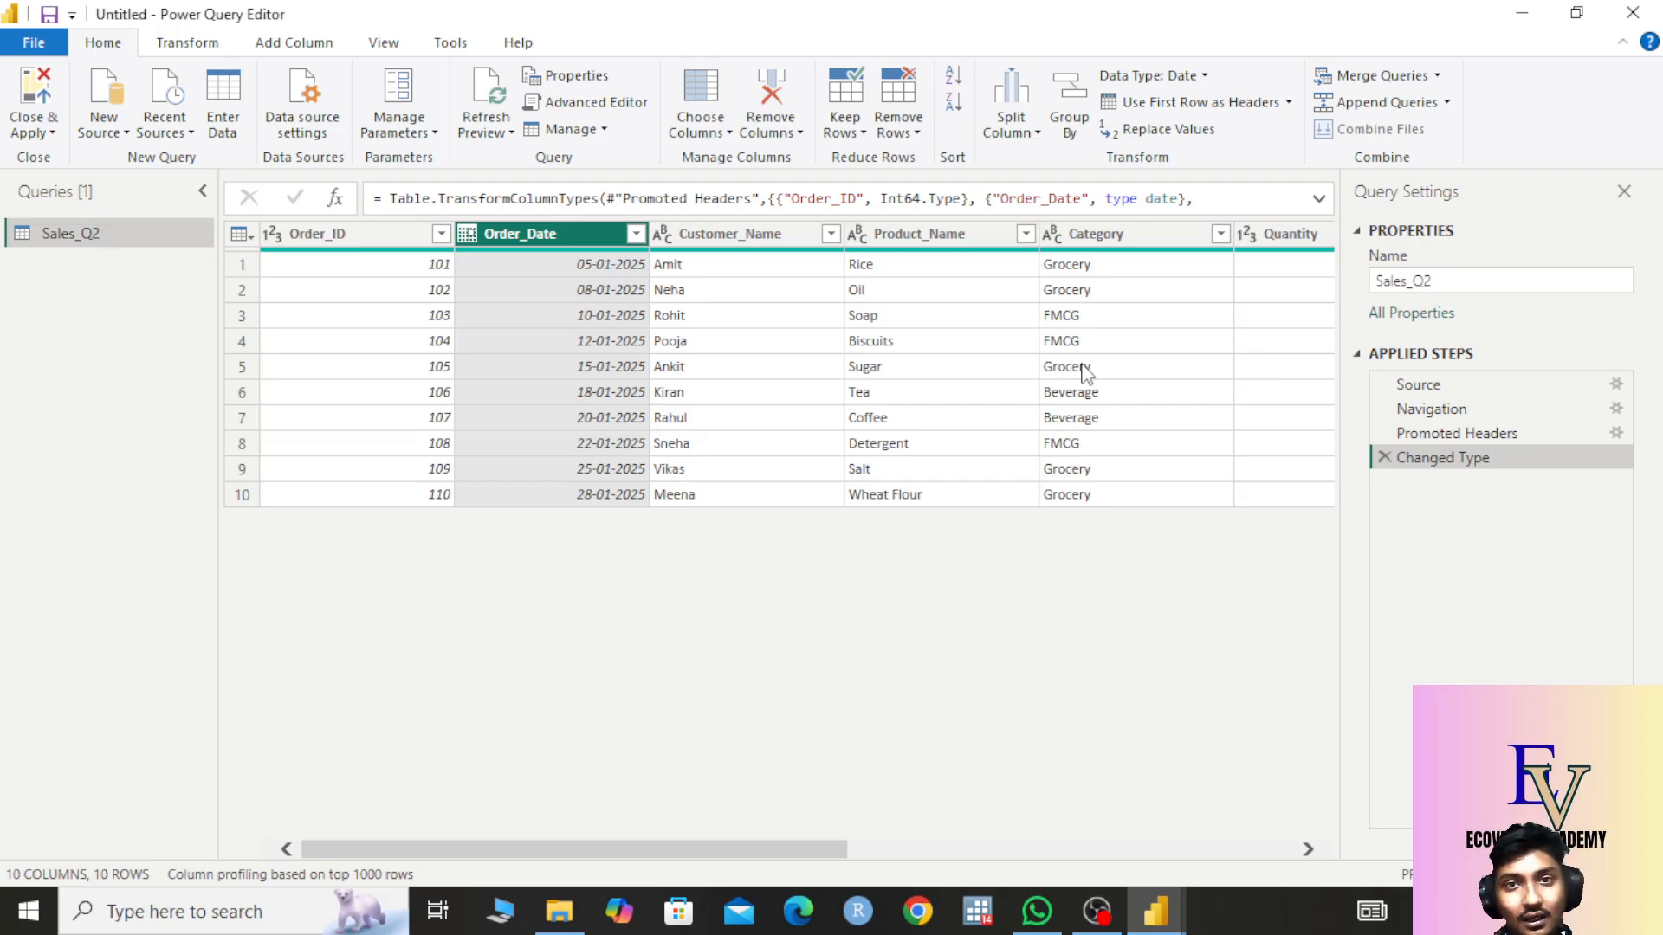
mouse_move(1097, 911)
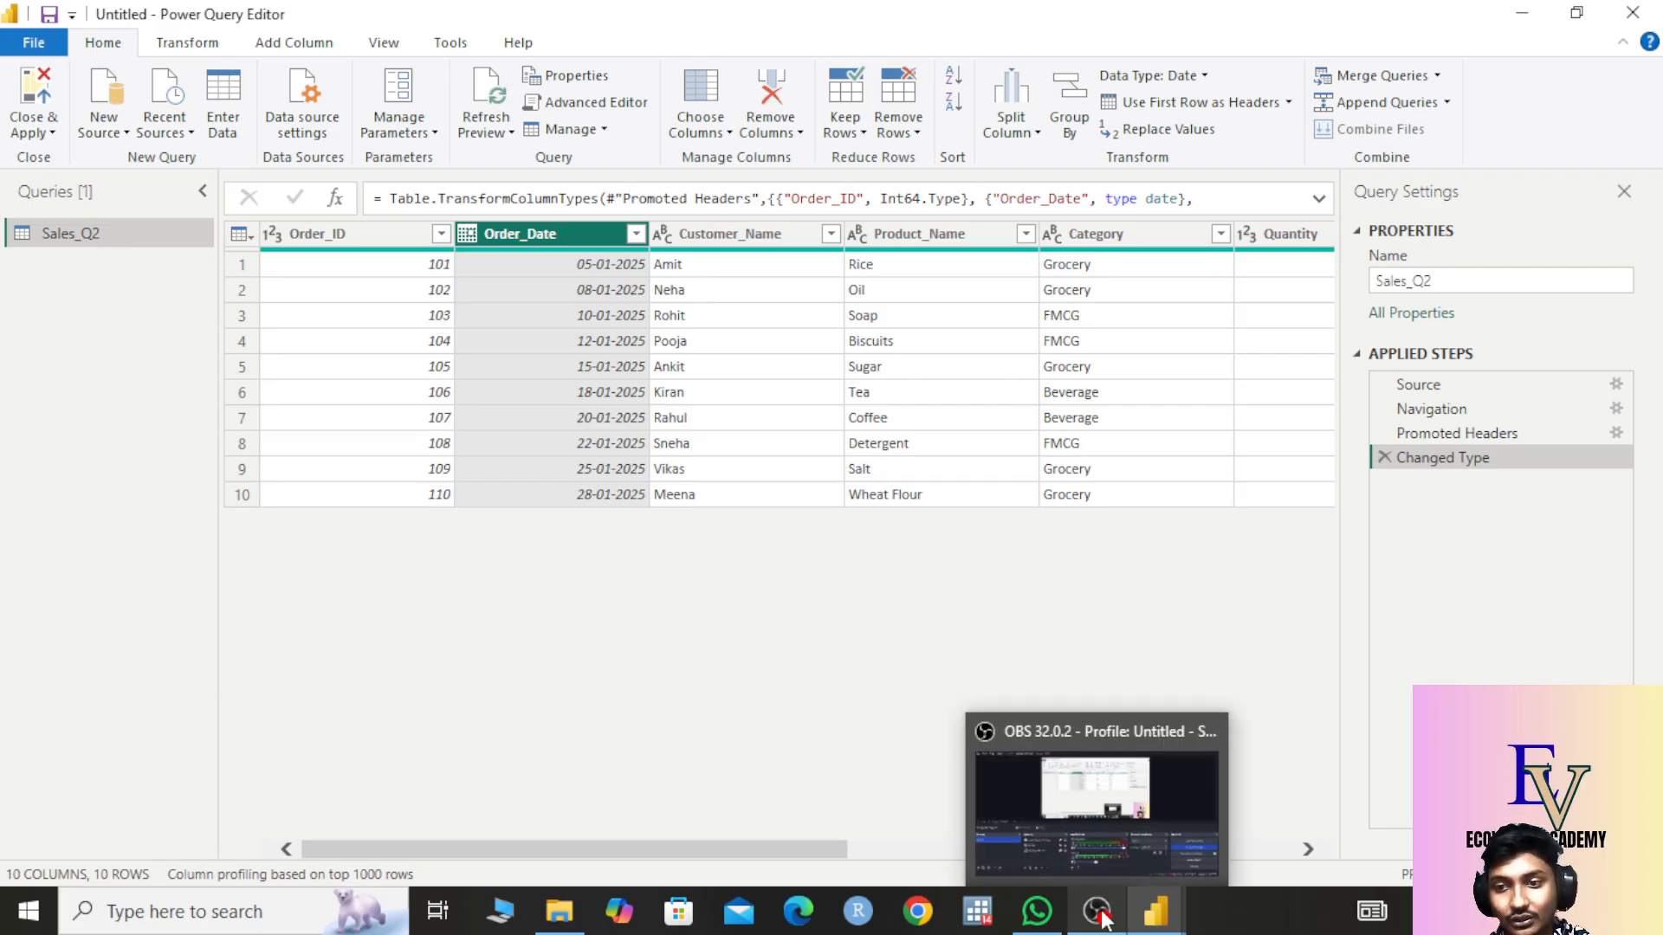